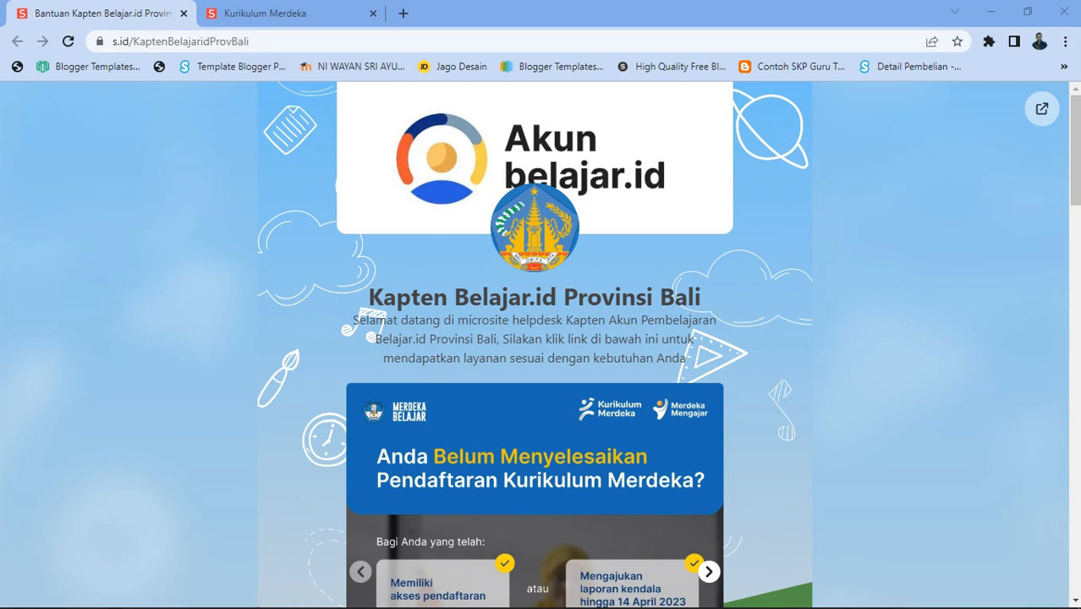
Step: Scroll through the Kapten Belajar.id Provinsi Bali microsite, then switch to the Kurikulum Merdeka tab
scroll(534, 345, down, 2)
scroll(534, 345, up, 2)
scroll(534, 346, down, 5)
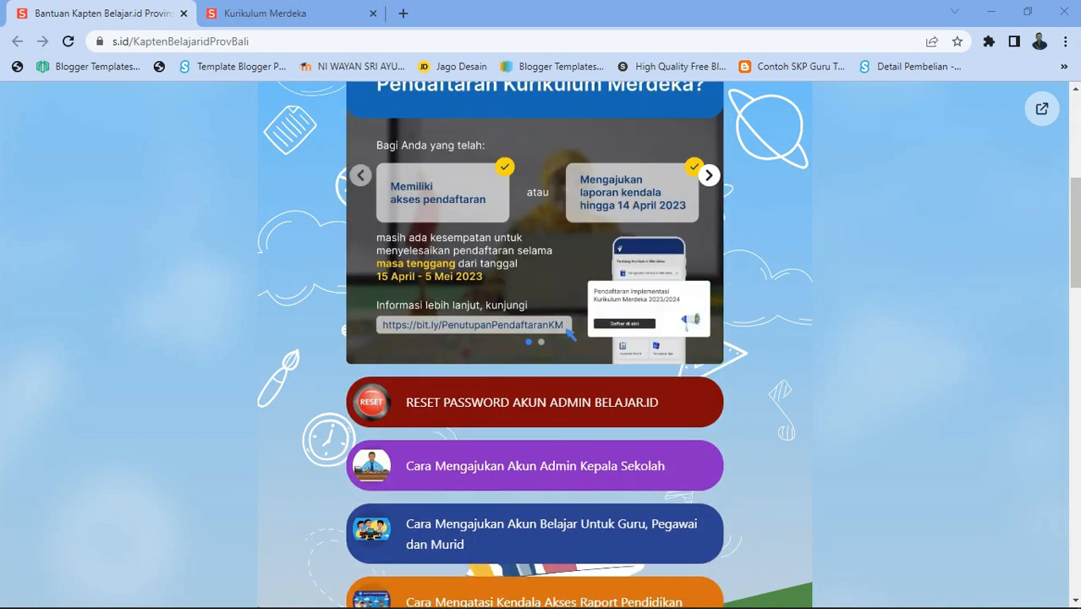
scroll(535, 345, down, 1)
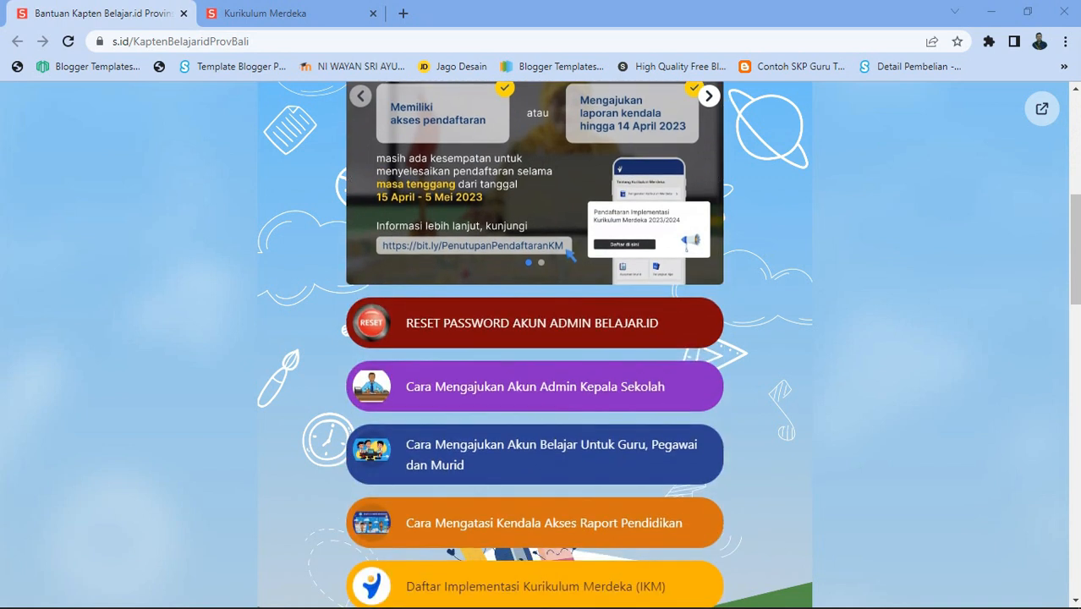
scroll(534, 346, down, 8)
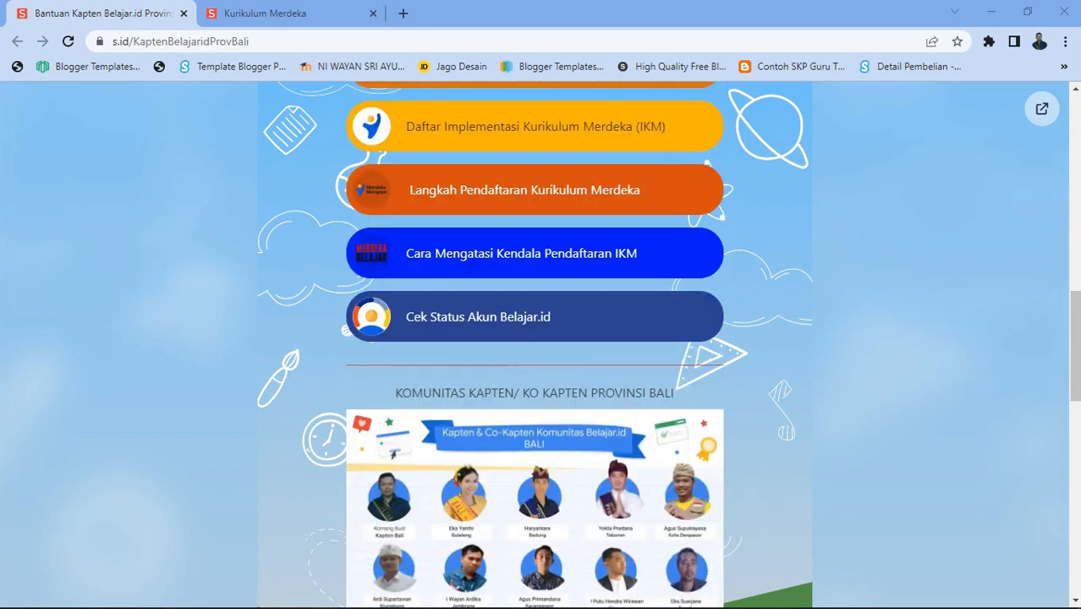
scroll(534, 345, down, 1)
scroll(534, 345, down, 2)
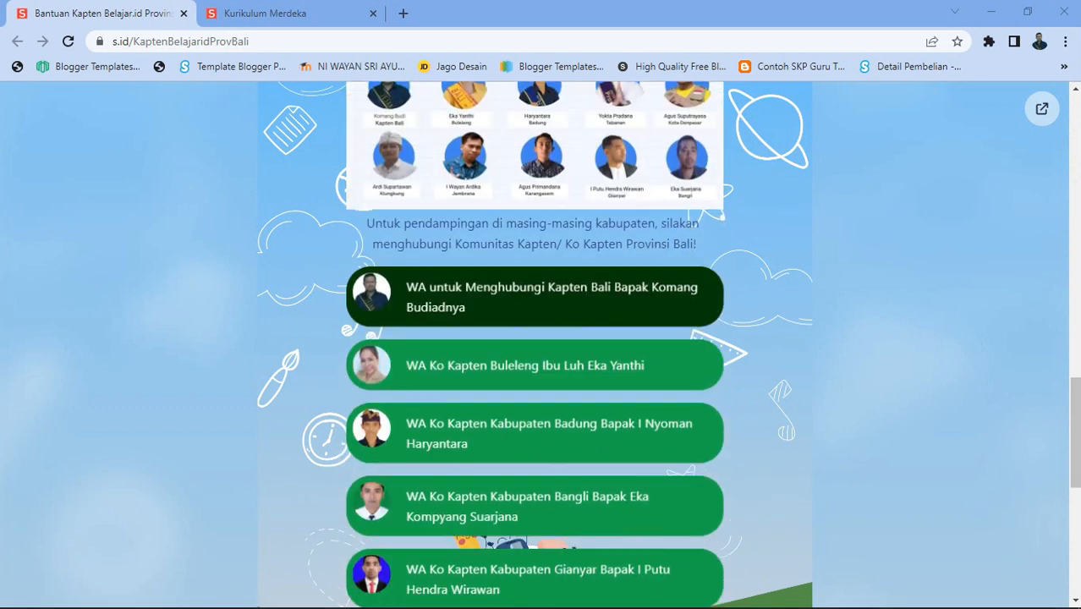
scroll(535, 345, up, 3)
scroll(535, 345, up, 1)
scroll(535, 345, up, 4)
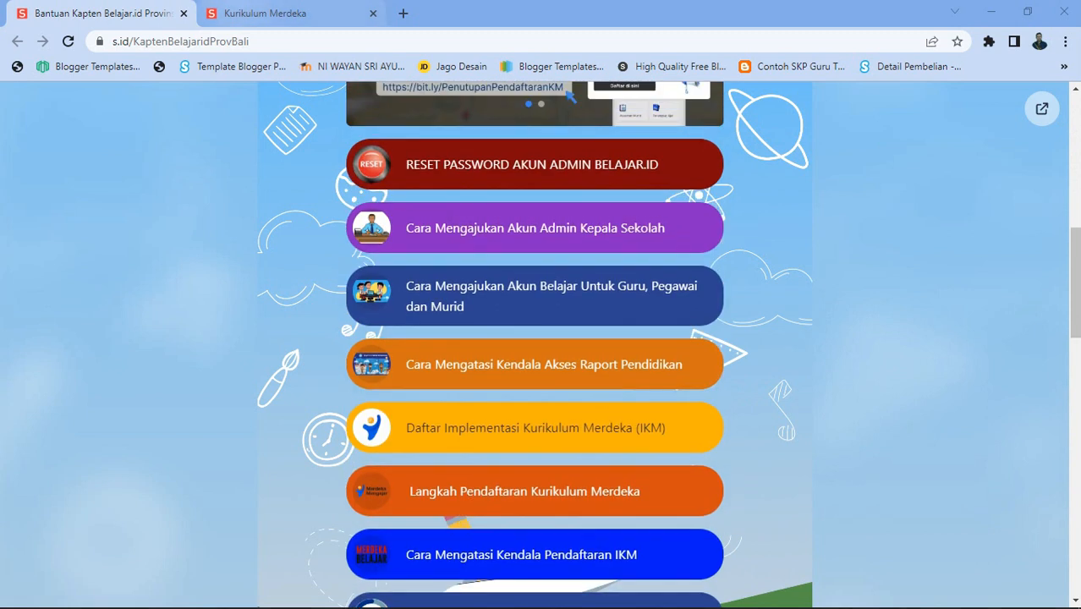
click(264, 13)
Step: Browse the Kurikulum Merdeka link buttons, then return to the Kapten Belajar.id tab
scroll(535, 346, down, 10)
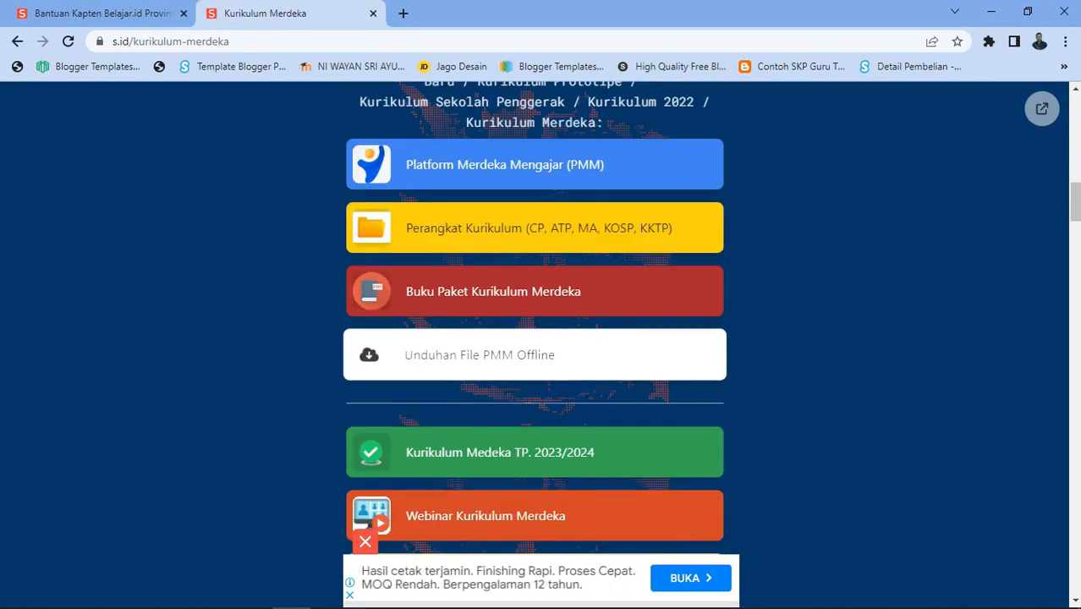
scroll(535, 373, down, 6)
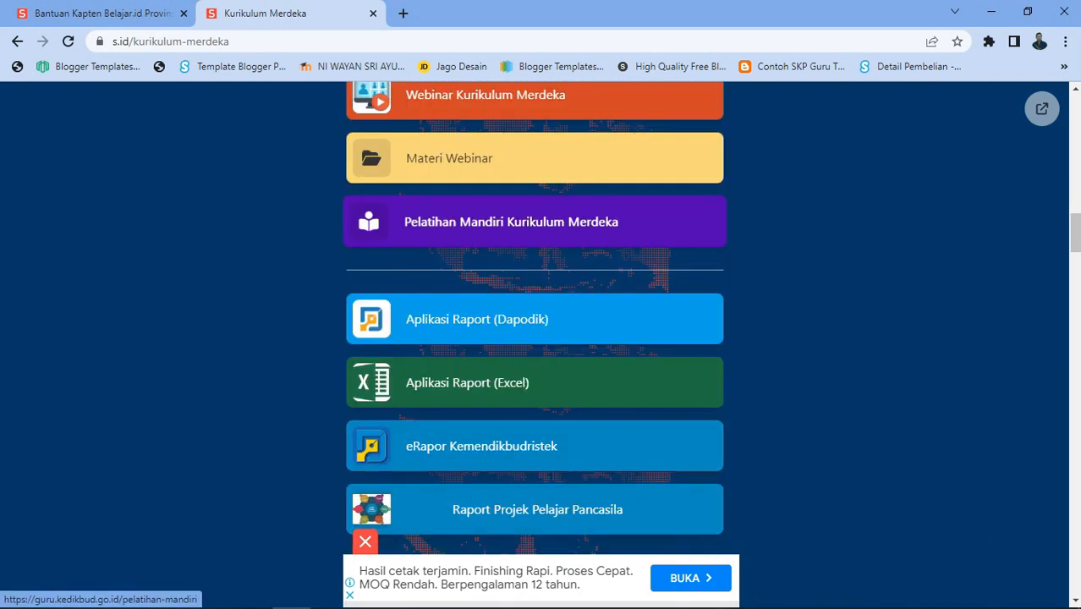
scroll(534, 391, down, 7)
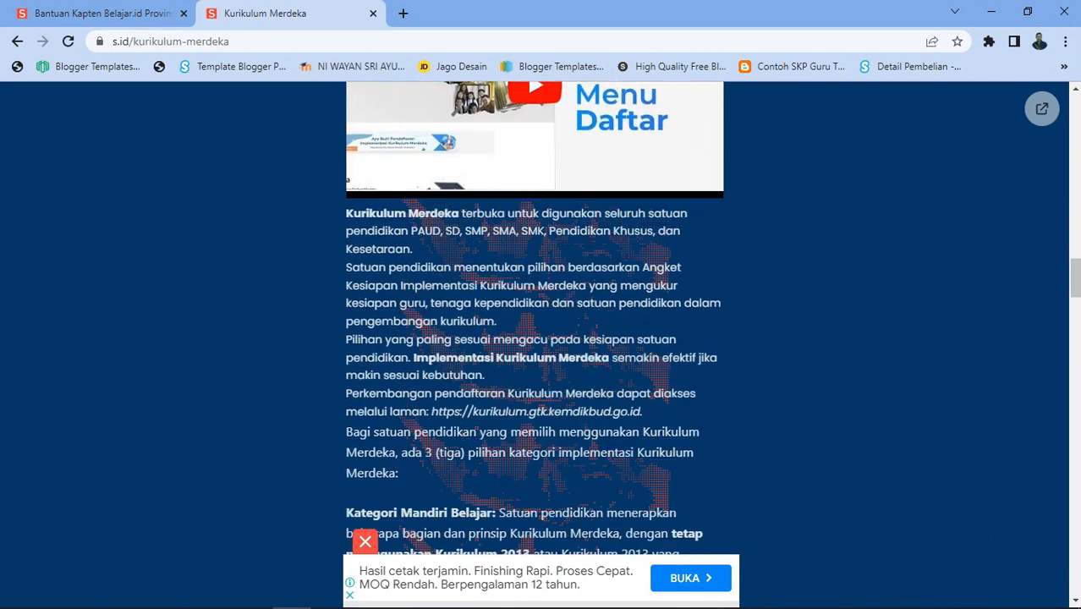
scroll(535, 391, up, 3)
scroll(535, 338, down, 1)
scroll(535, 338, up, 3)
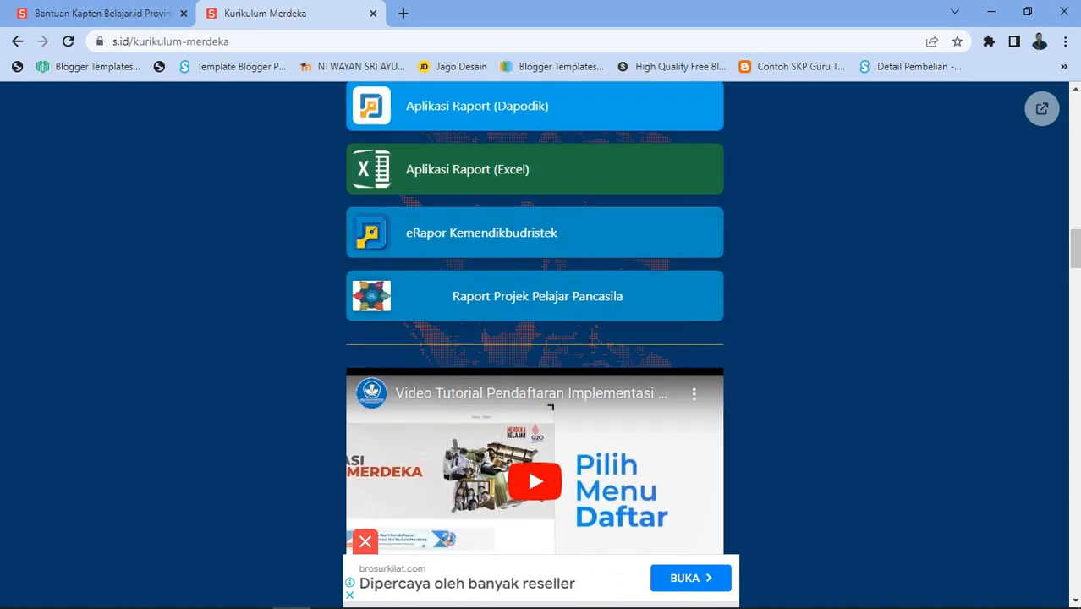
scroll(549, 407, up, 4)
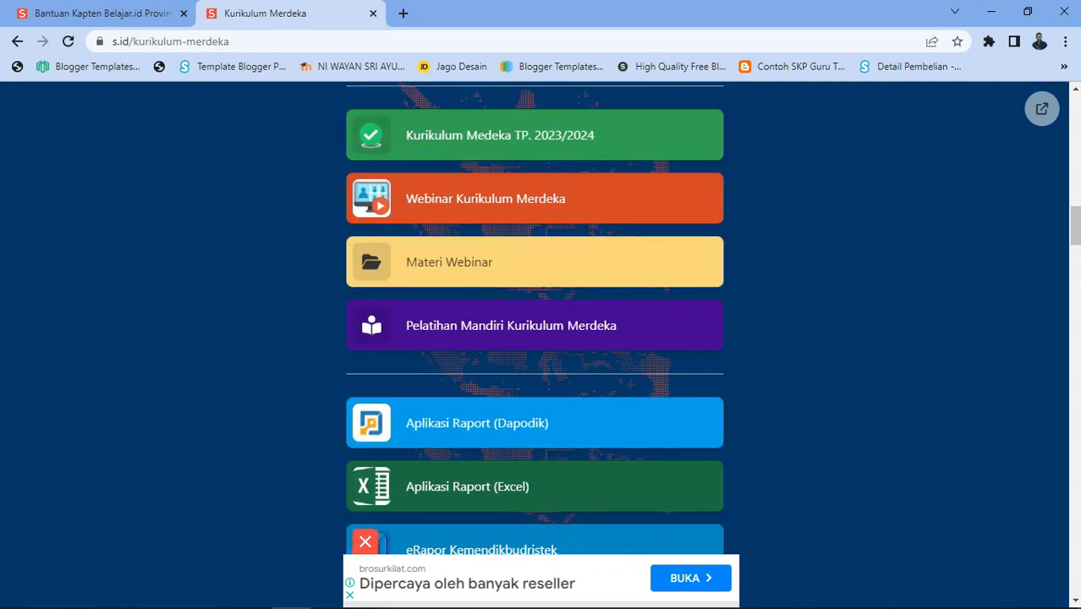
click(104, 14)
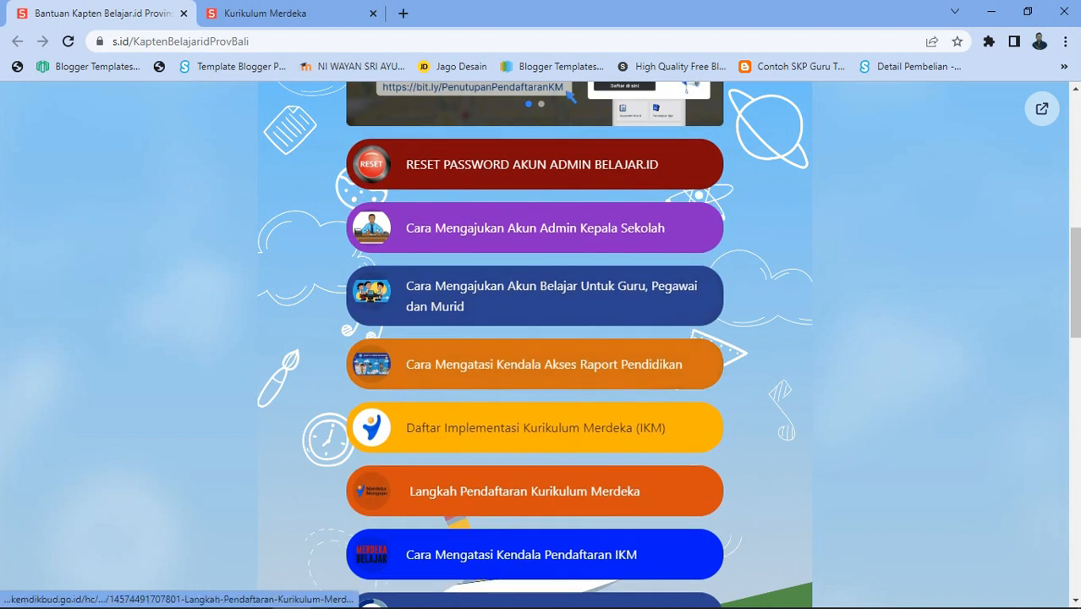
Step: Search Google for 's.id' and open the S.id homepage from the top result
click(370, 592)
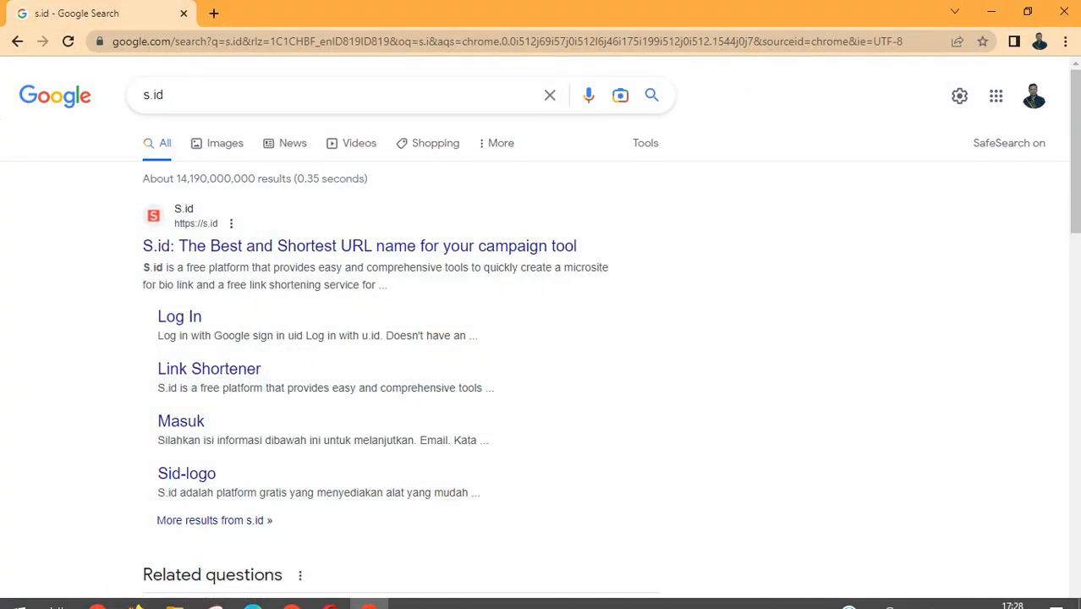
key(ctrl+a)
text(s.id)
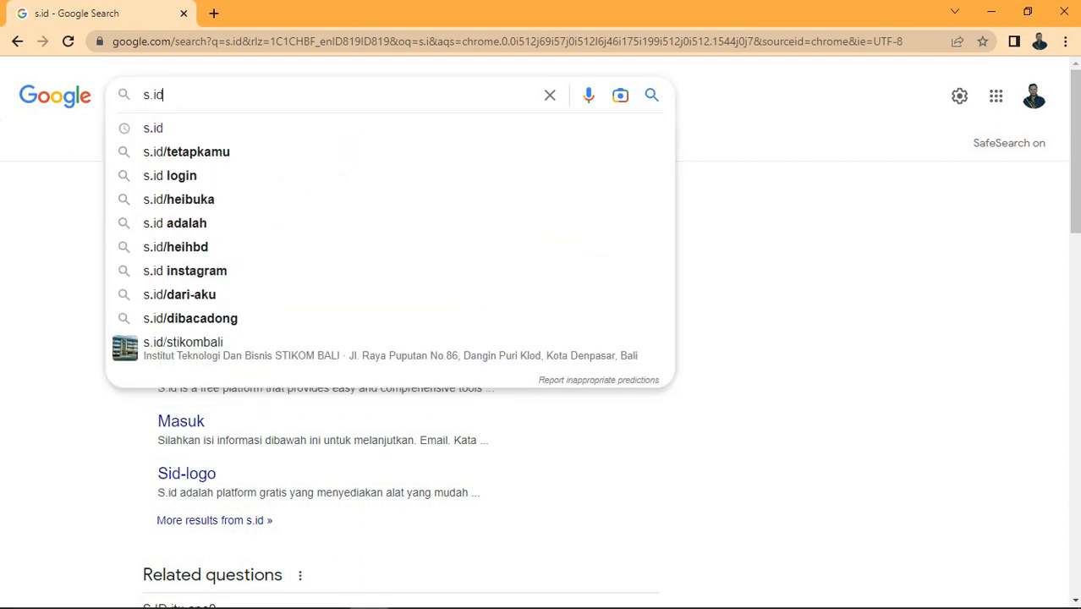
key(Return)
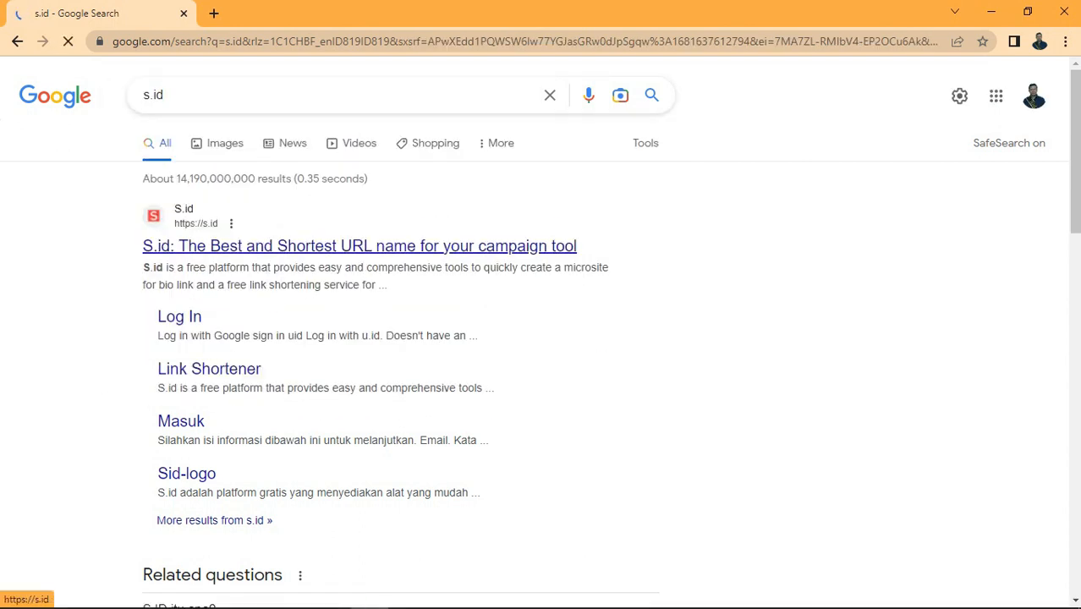
click(360, 245)
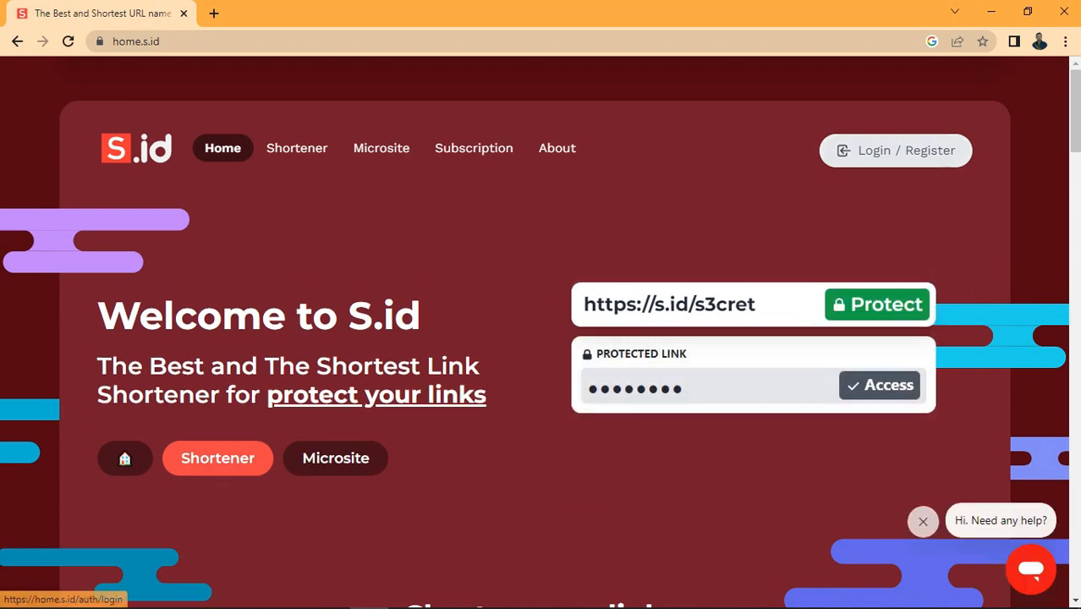
Step: Log in to S.id using a Google account
click(895, 151)
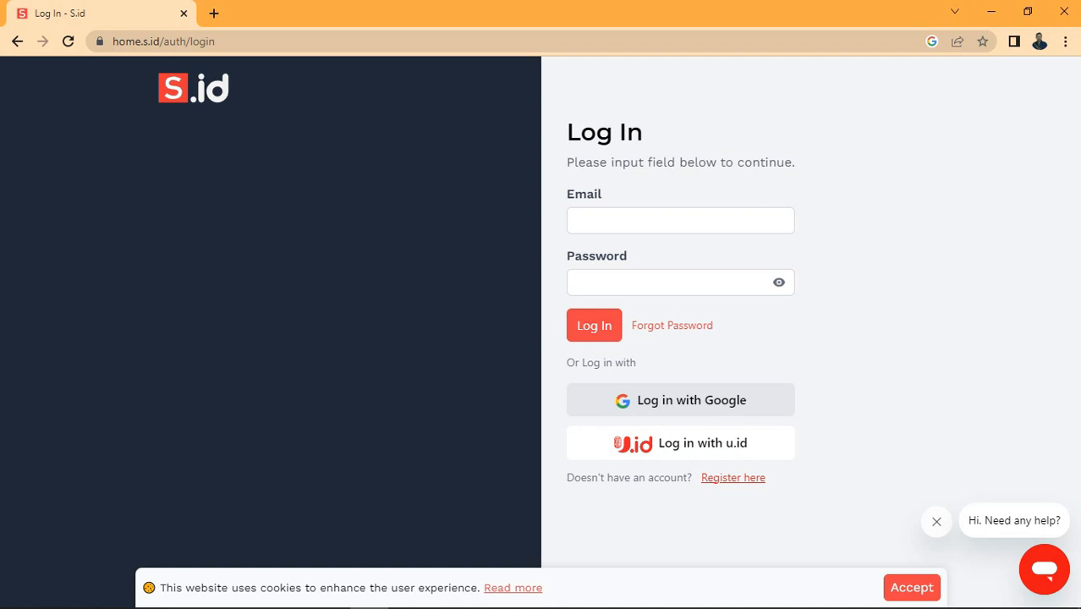
click(680, 400)
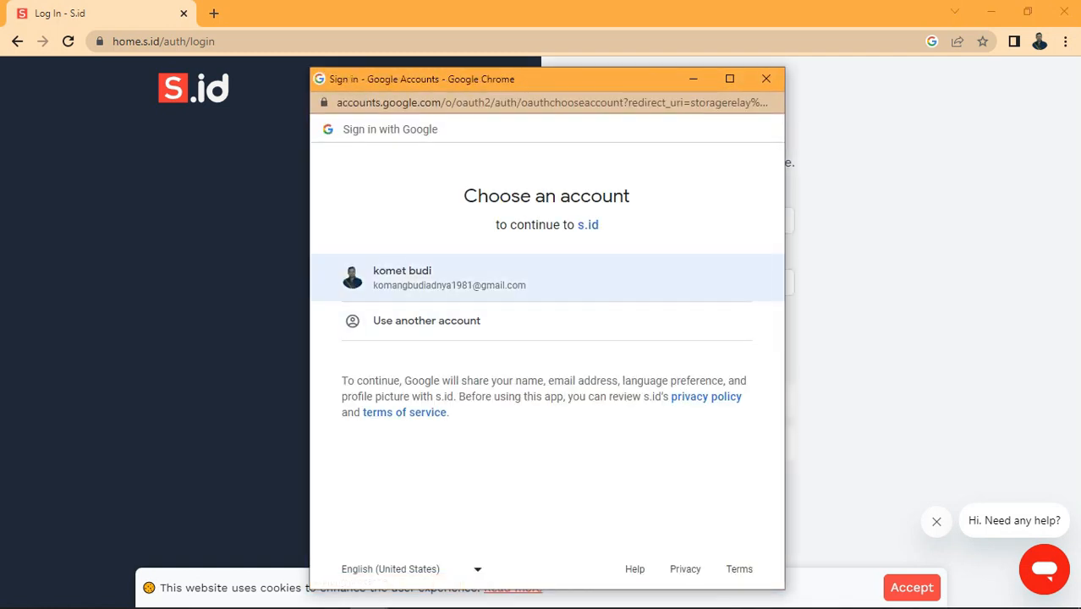
click(448, 277)
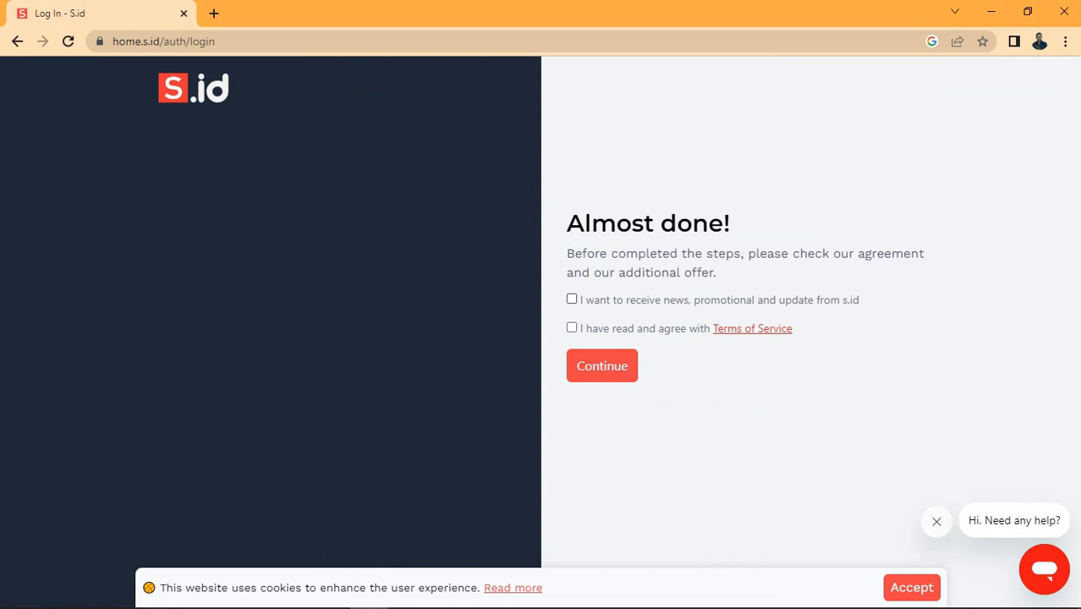
Step: Opt in to S.id updates, accept the Terms of Service, and continue to the dashboard
click(572, 299)
click(572, 319)
click(602, 367)
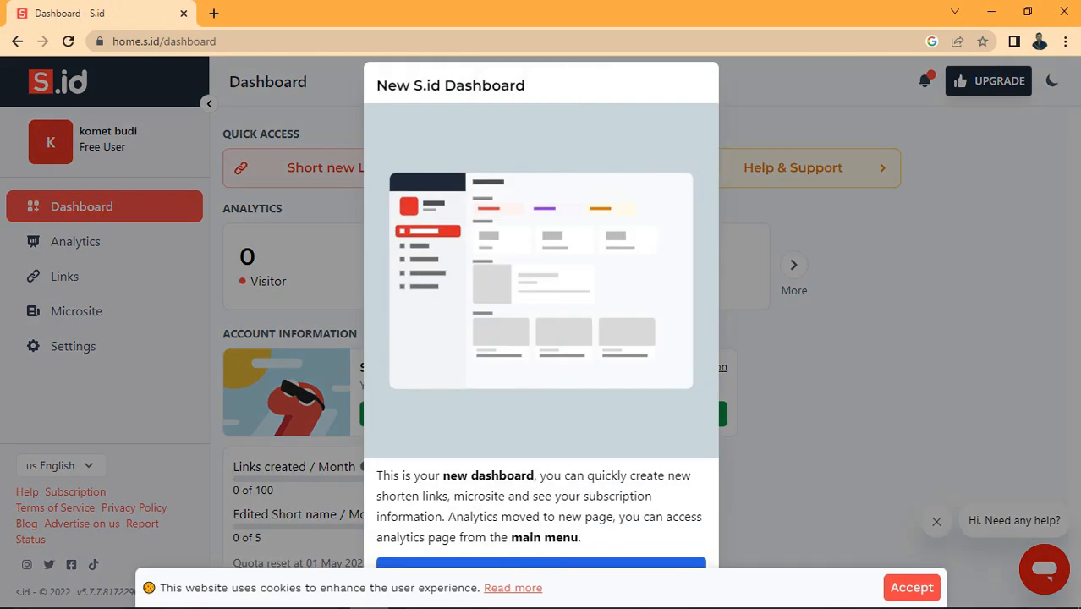
Step: Accept cookies to clear the dashboard's welcome notice
click(911, 587)
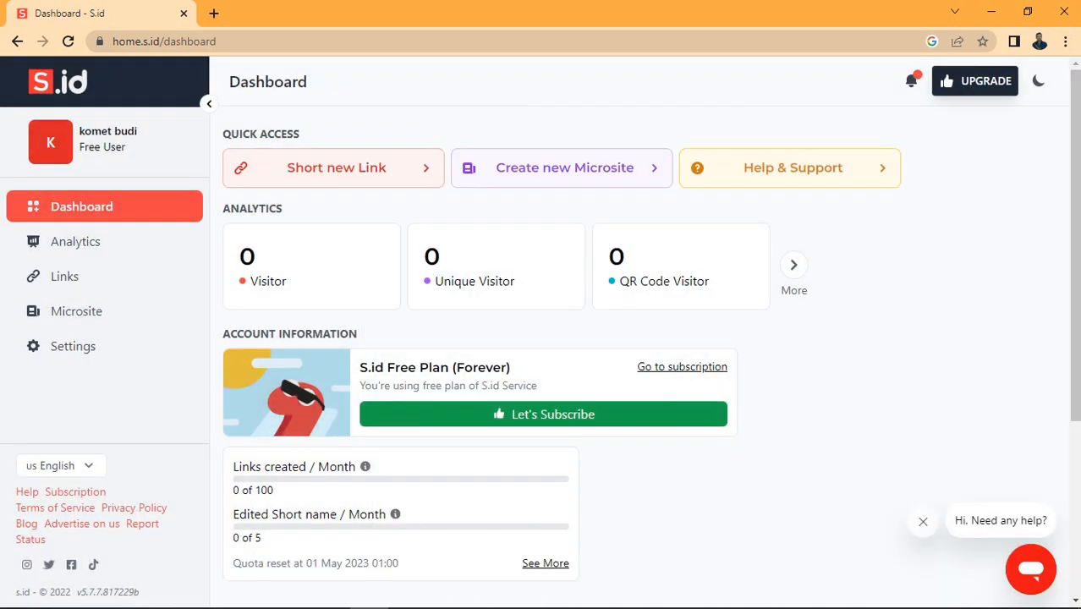
scroll(643, 338, down, 1)
scroll(643, 339, up, 1)
Step: Switch the interface language to Indonesia and start a new microsite
click(59, 465)
click(52, 517)
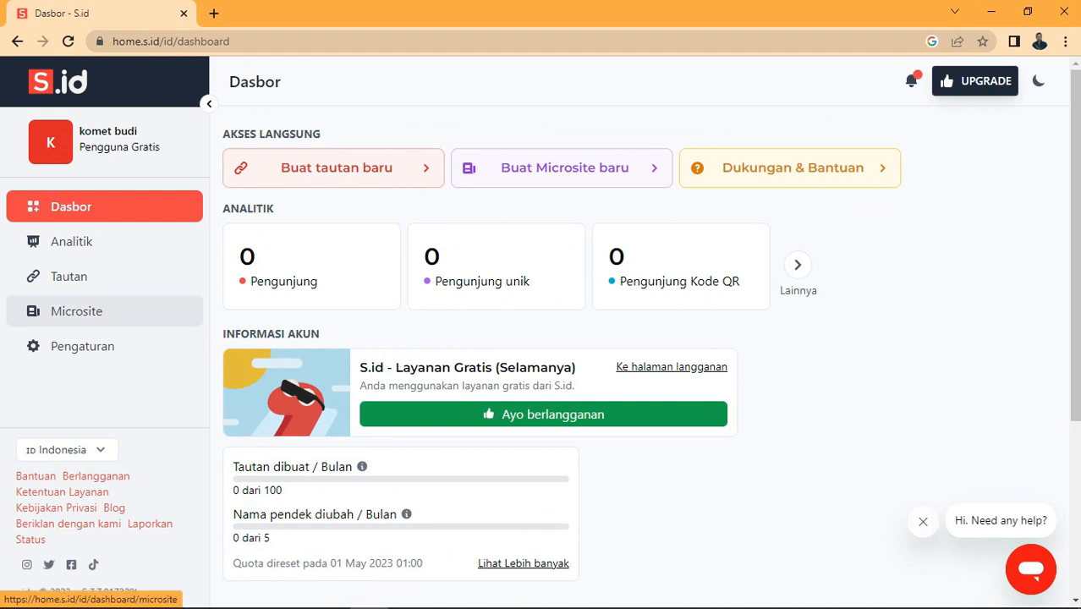
click(562, 168)
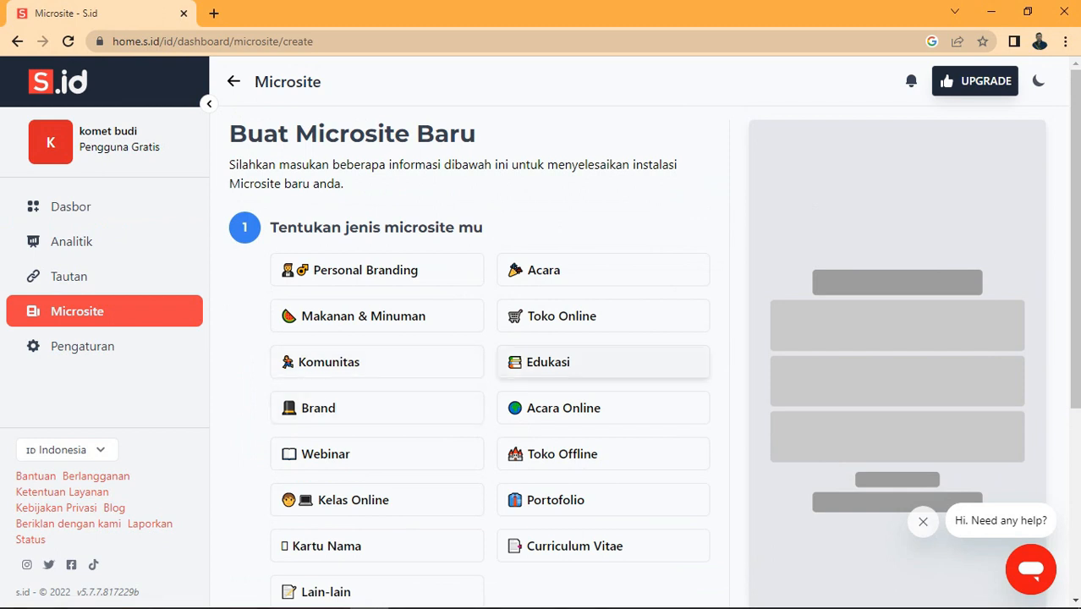
Step: Choose the Edukasi microsite type with the Extracurricular template and proceed to naming
click(603, 361)
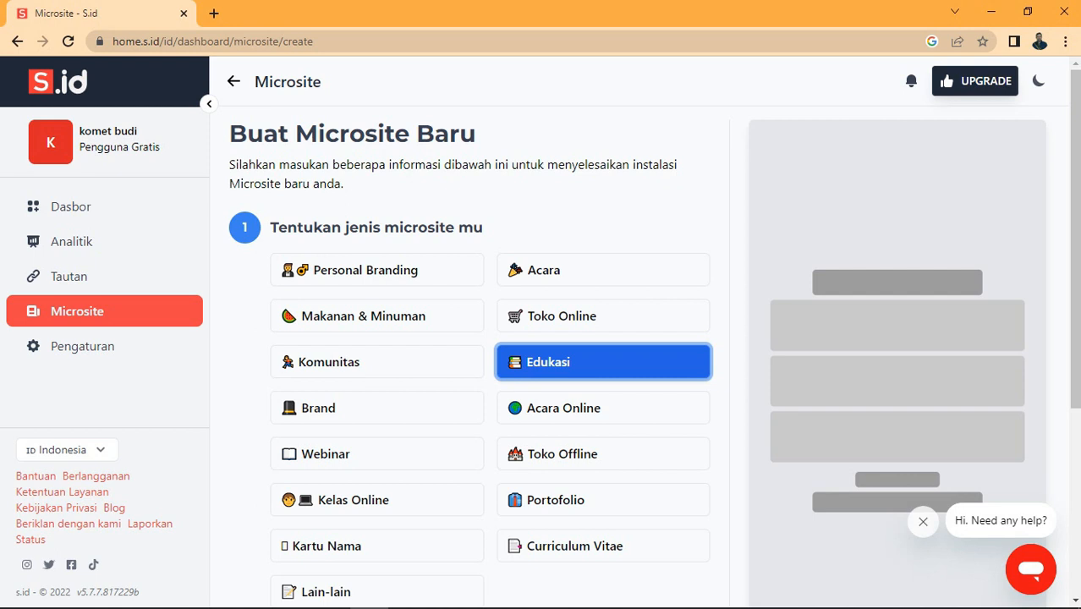
scroll(603, 385, down, 2)
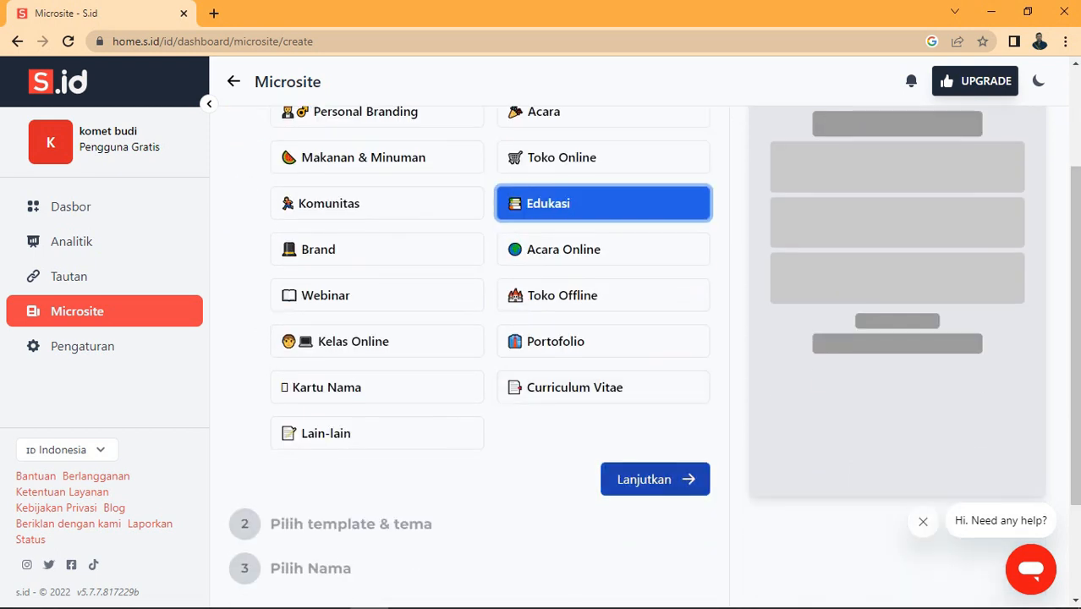
click(655, 479)
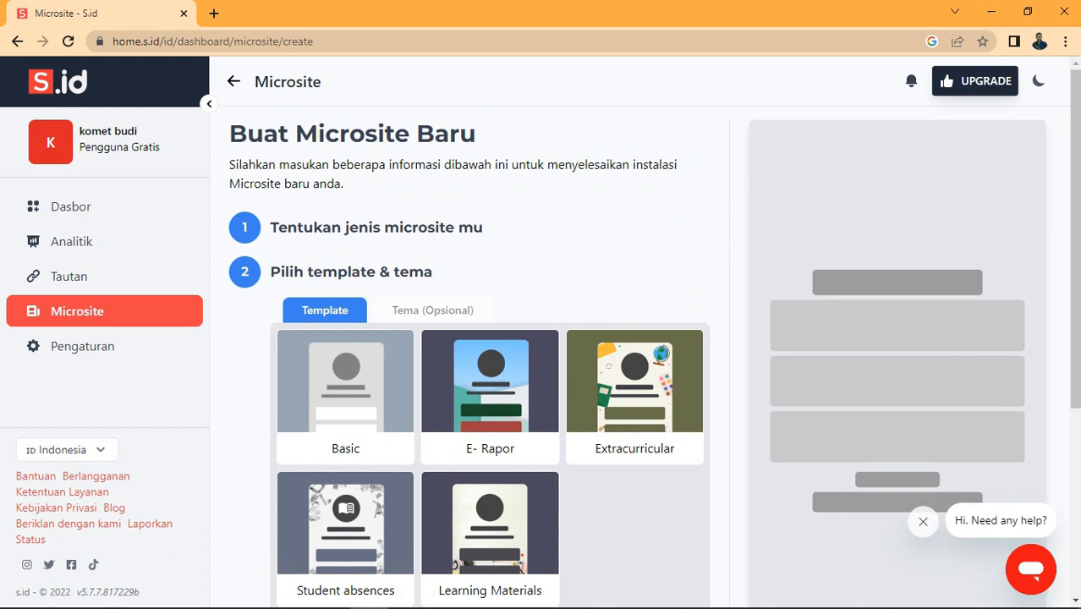
scroll(541, 338, down, 2)
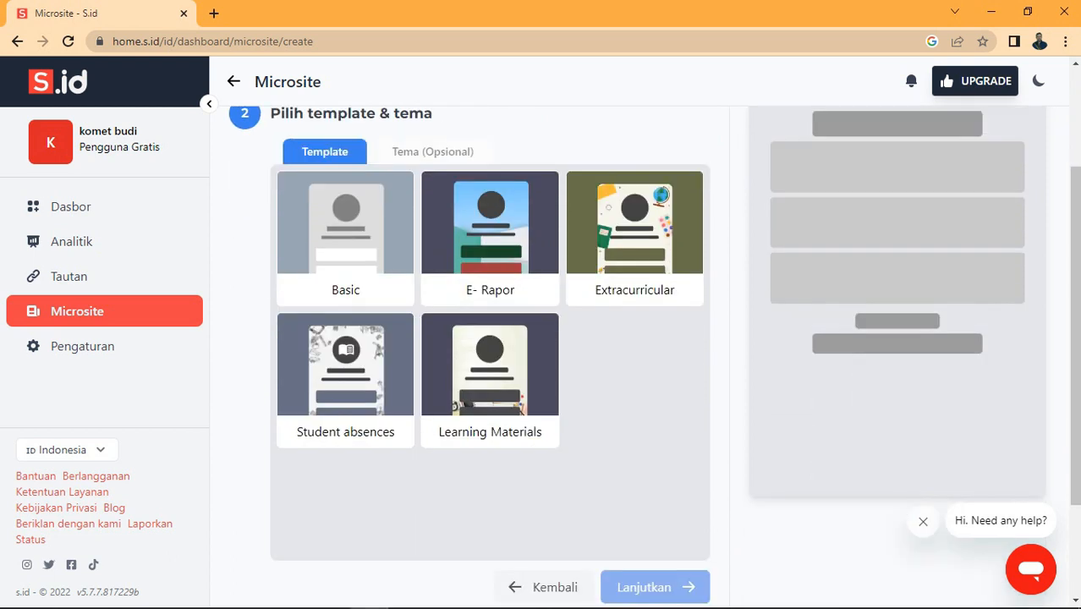
click(634, 238)
scroll(634, 254, down, 2)
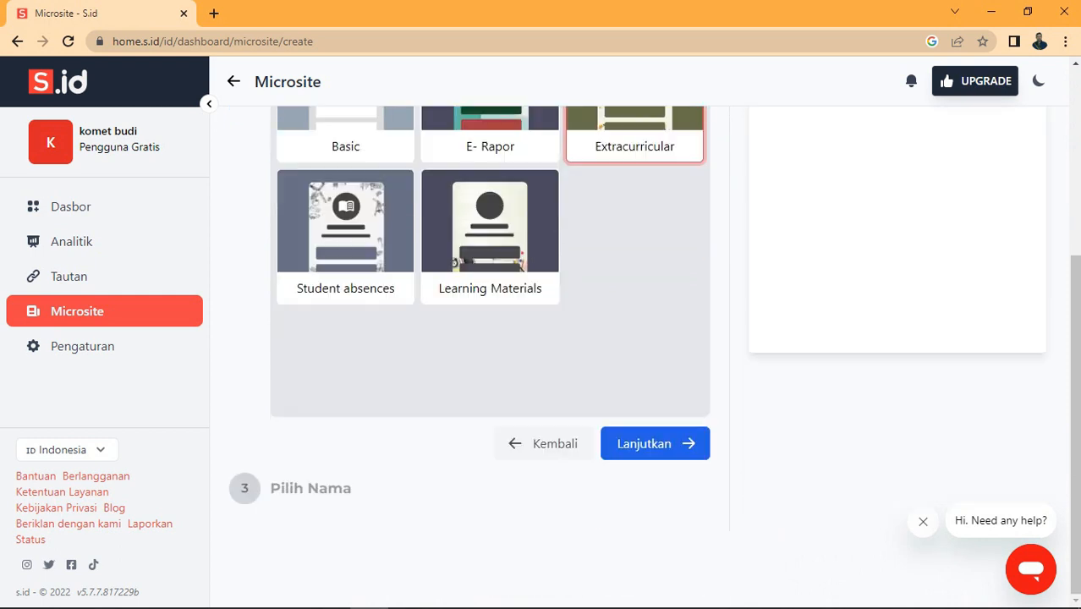
click(656, 443)
click(490, 381)
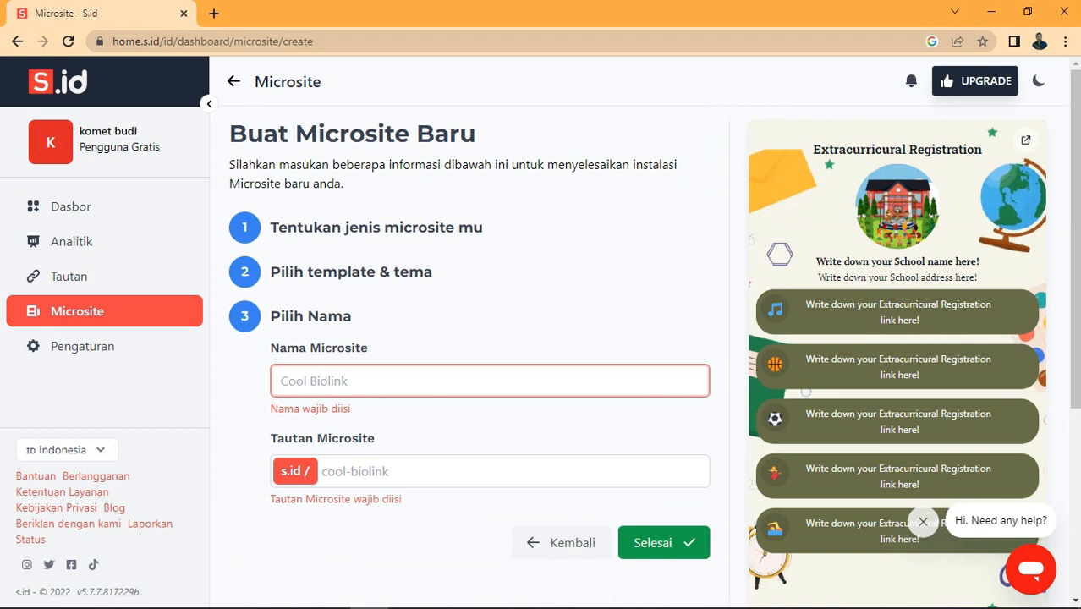
Step: Name the microsite 'Merdeka Belajar Indonesia Jaya' and try the link MerdekaBelajar2023
text(Merdeka )
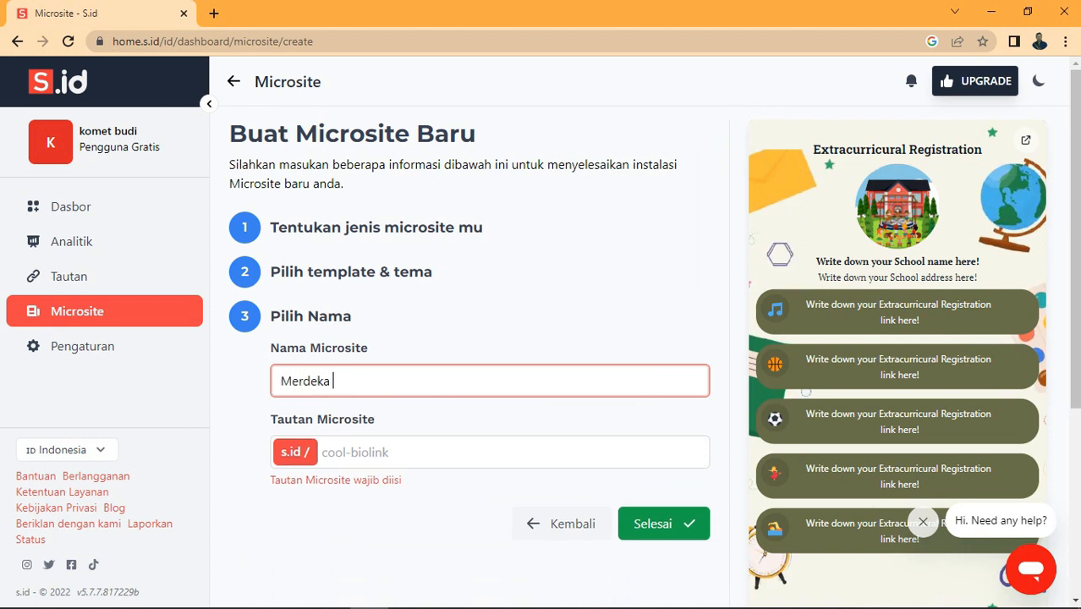
text(Belajar Indone)
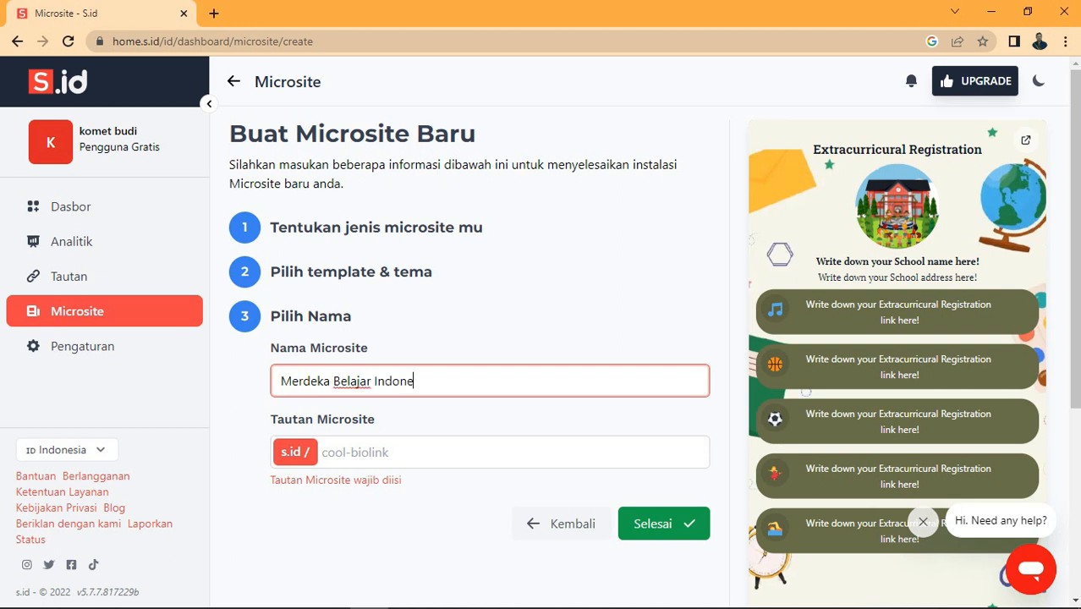
text(sia Jaya)
click(323, 453)
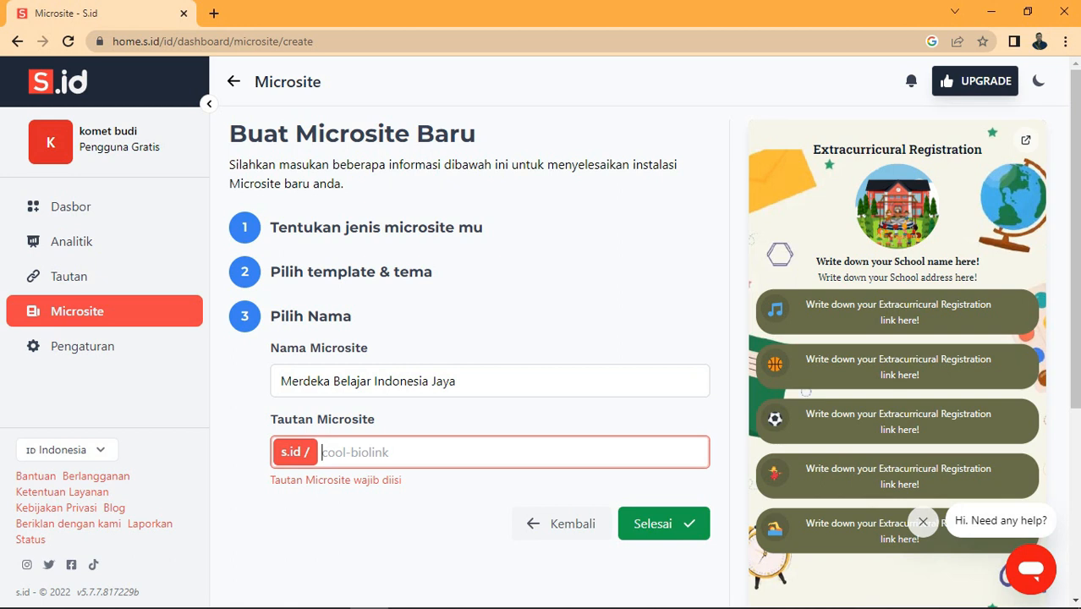
text(M)
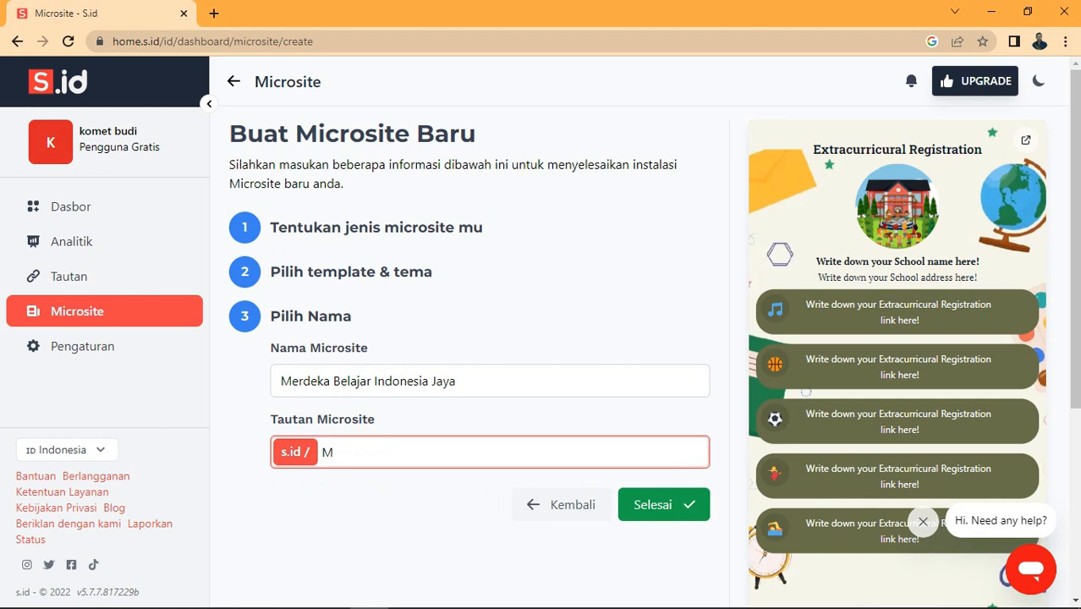
text(erdekaBelajar2023)
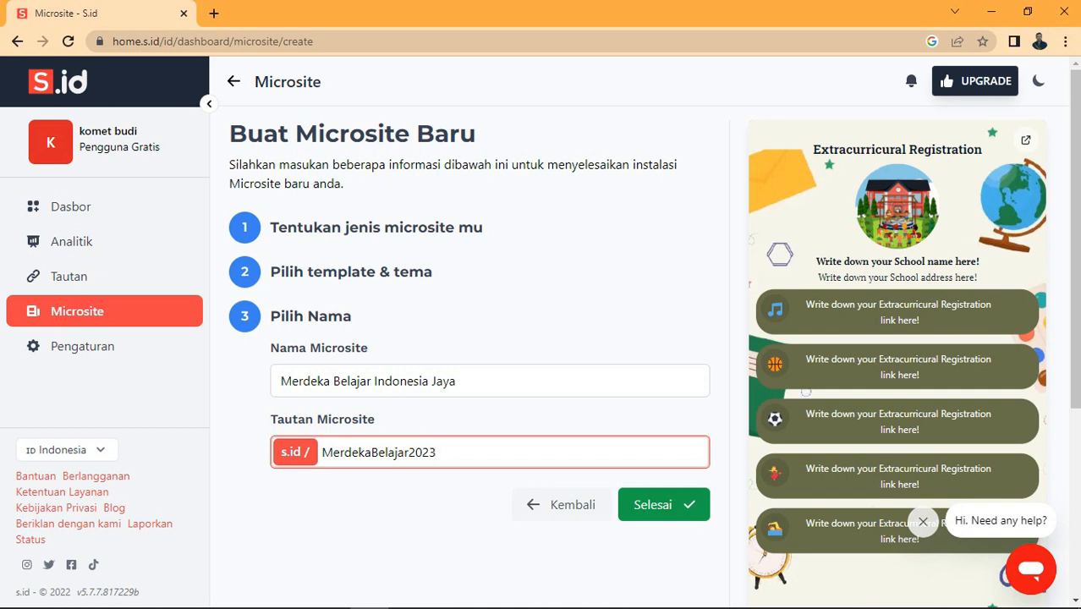
click(664, 504)
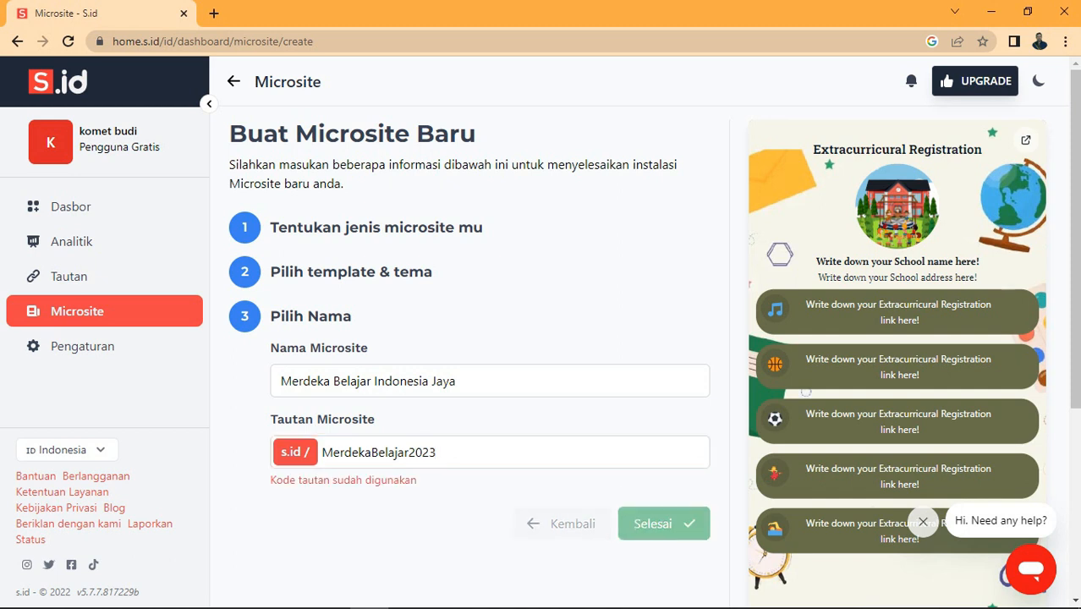
Step: Change the link to s.id/MerdekaBelajar12345 and finish creating the microsite
drag(438, 453, 408, 452)
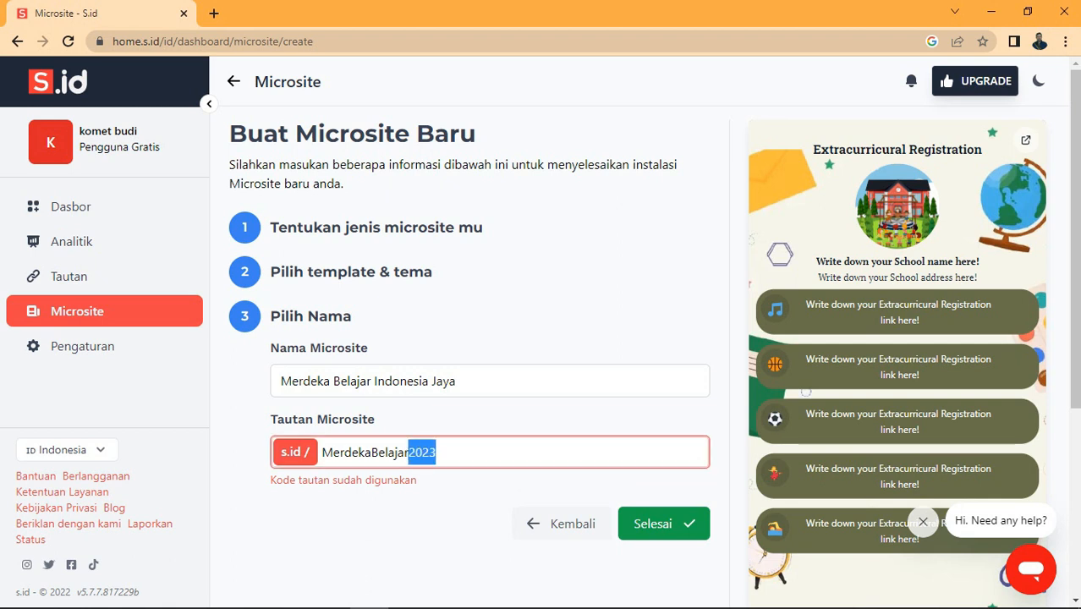
text(IndonesiaJaya)
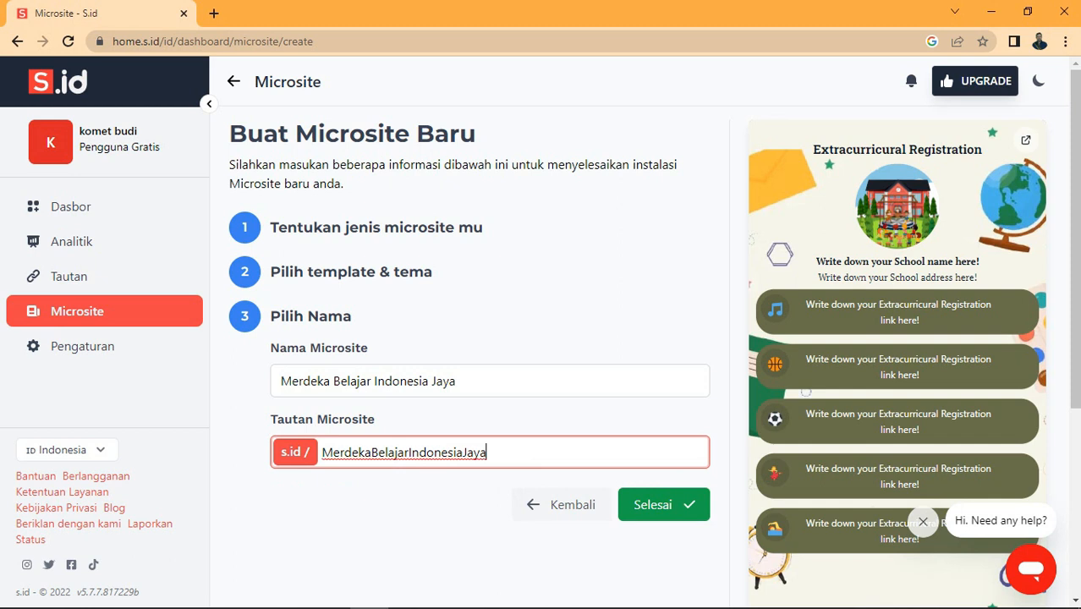
text(2023)
drag(409, 452, 515, 452)
key(BackSpace)
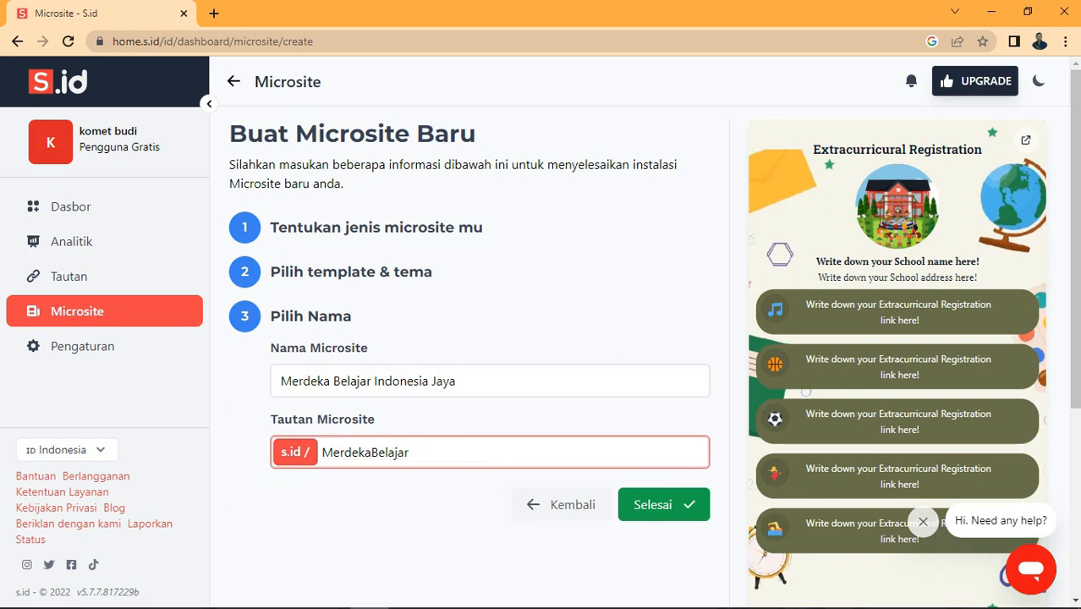
text(12345)
click(664, 504)
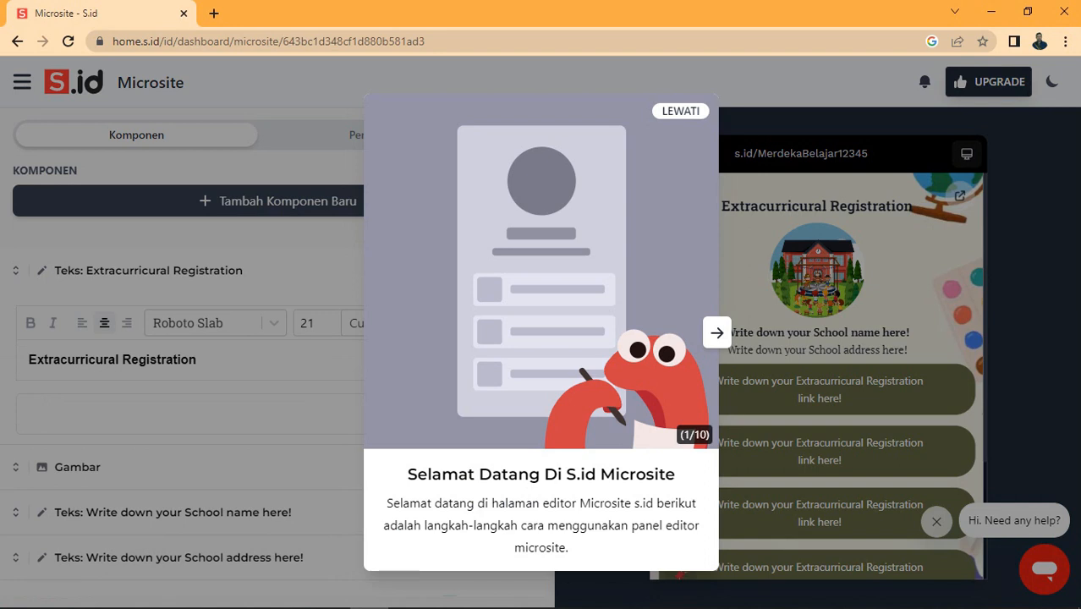
Step: Skip the editor's Selamat Datang welcome tour with LEWATI
click(681, 110)
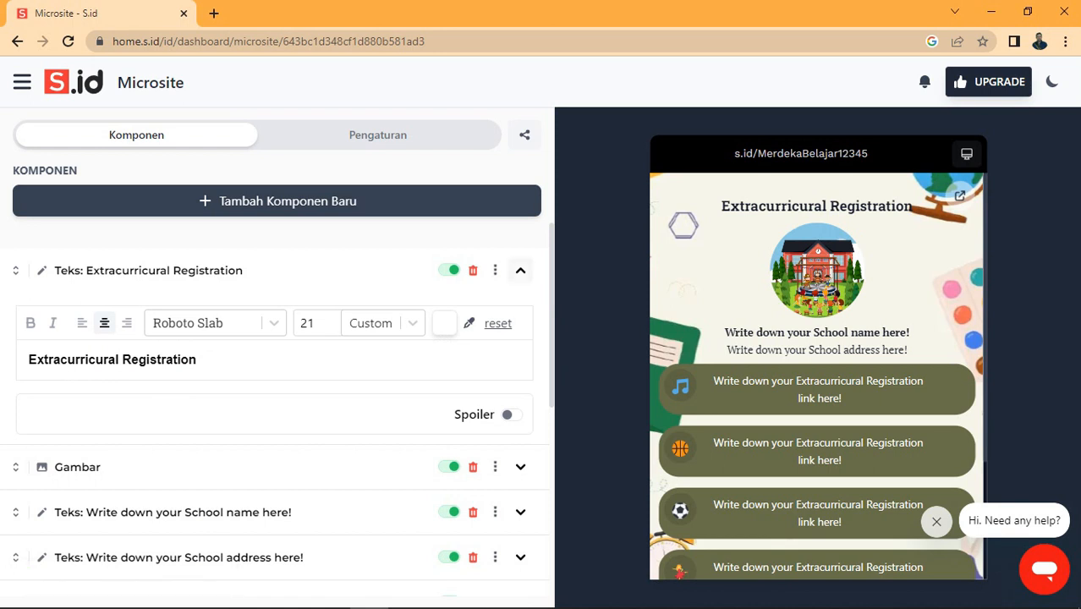
Step: Replace the heading 'Extracurricural Registration' with bold 'Merdeka Belajar'
drag(196, 360, 29, 360)
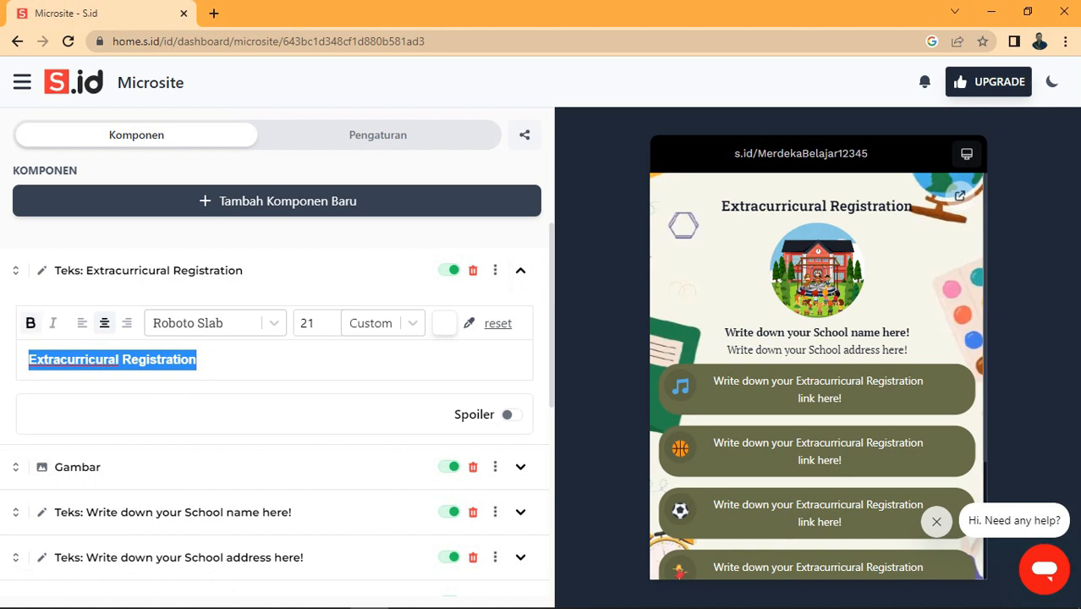
text(Merdeka)
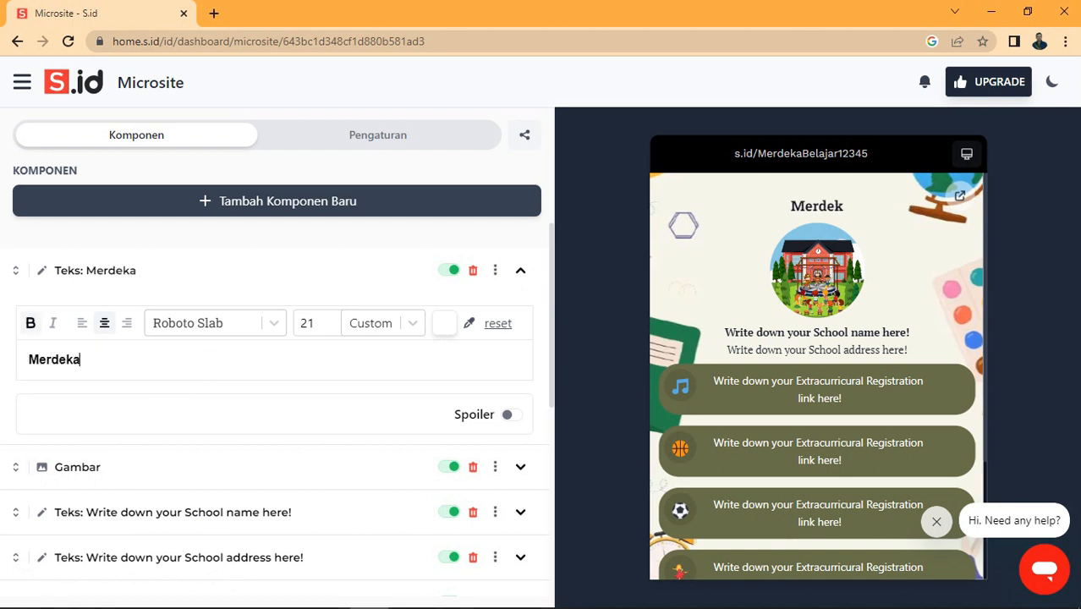
text( Belajar)
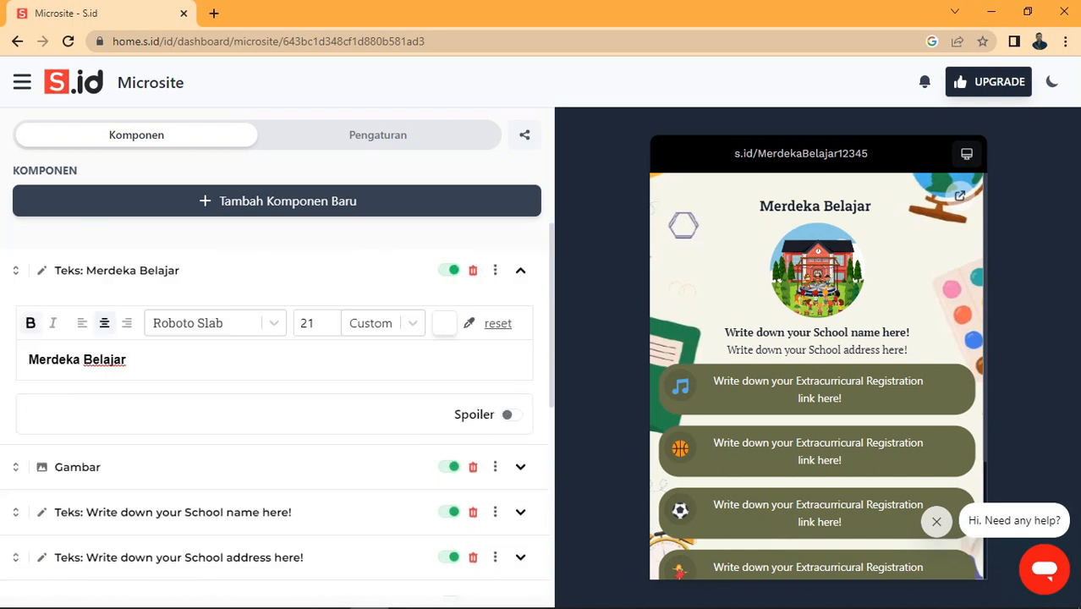
key(ctrl+b)
Step: Open the Gambar image component and start uploading a new picture
click(520, 467)
scroll(275, 410, down, 2)
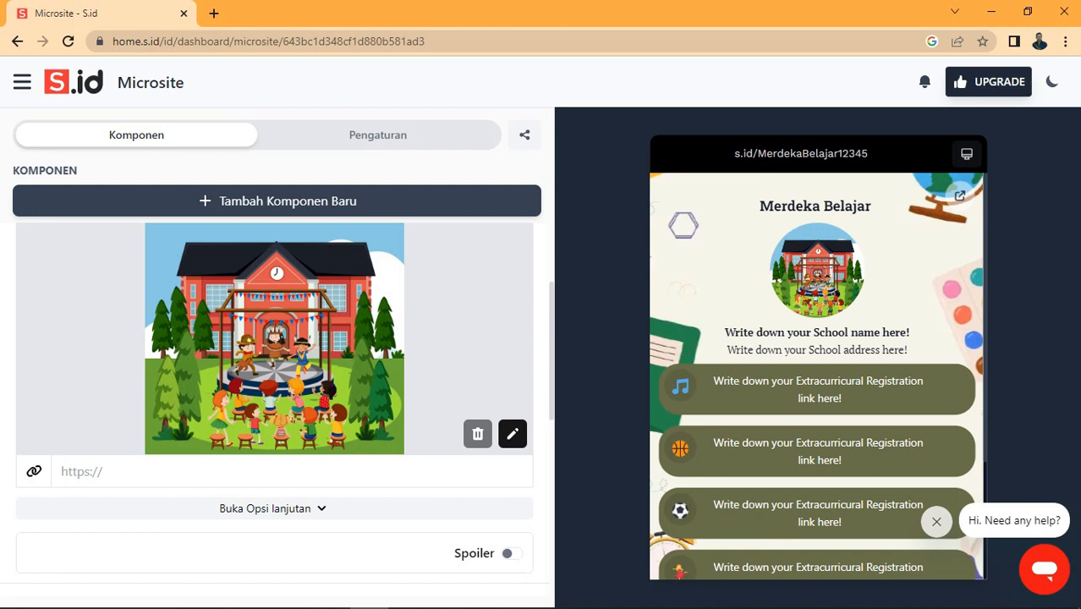
click(512, 434)
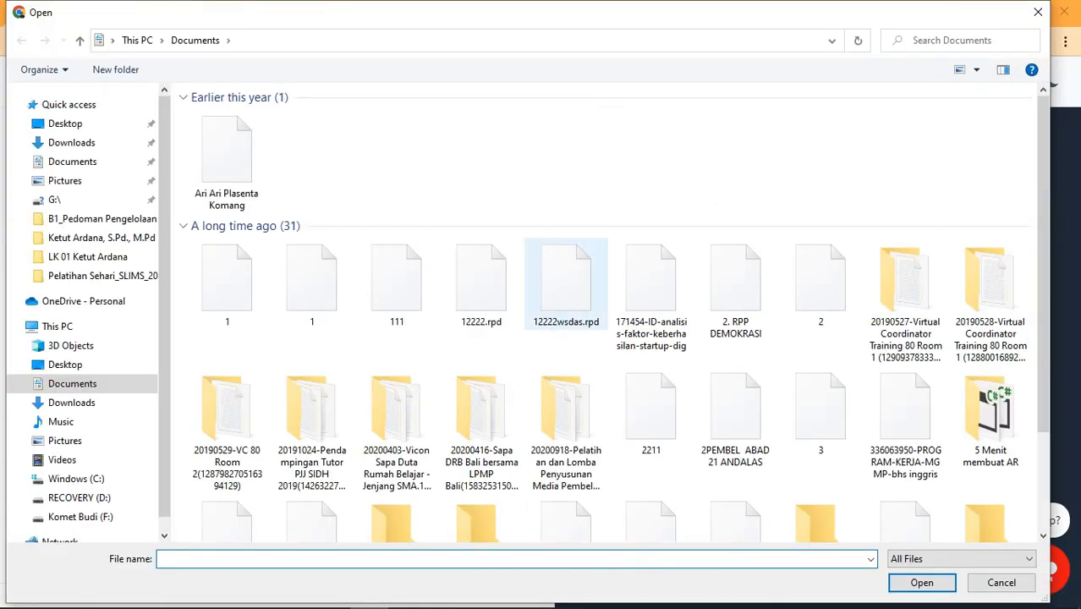
Step: Upload the Merdeka Mengajar logo without cropping and reveal the advanced image options
double_click(227, 182)
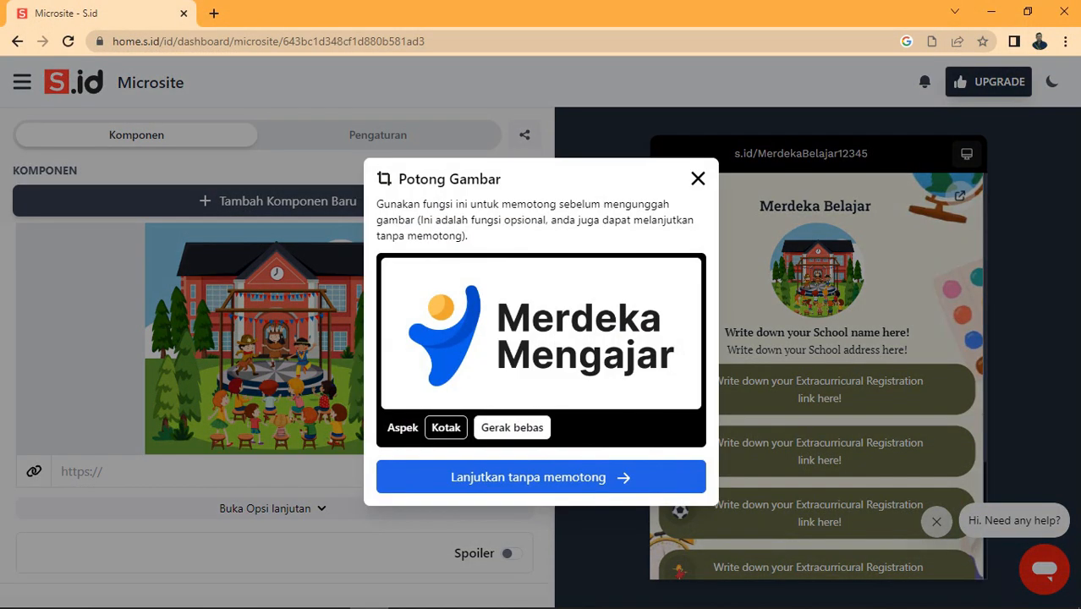
click(540, 477)
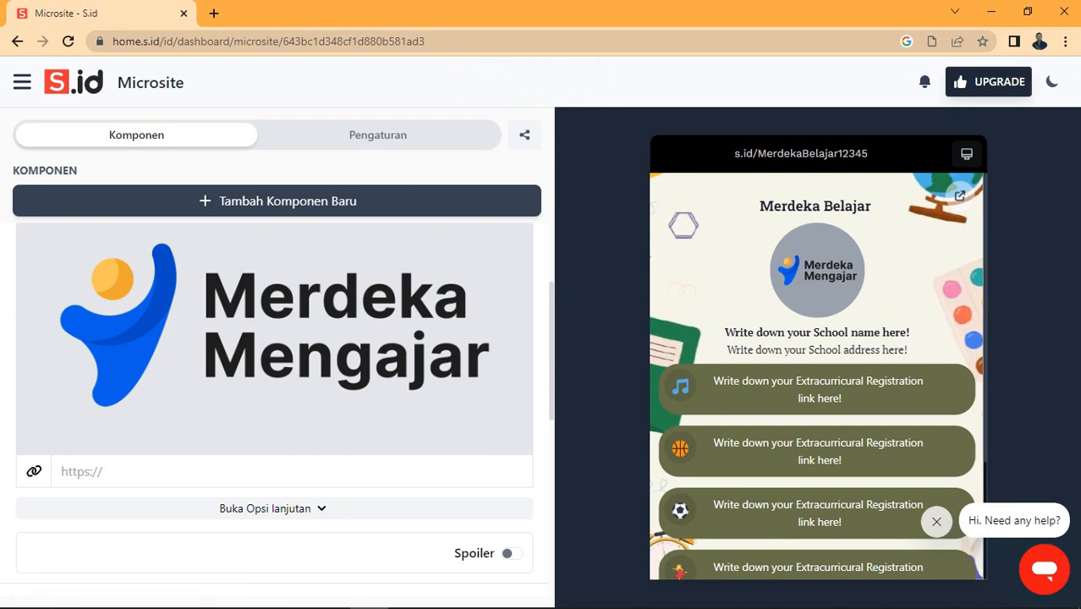
click(292, 508)
scroll(292, 508, down, 2)
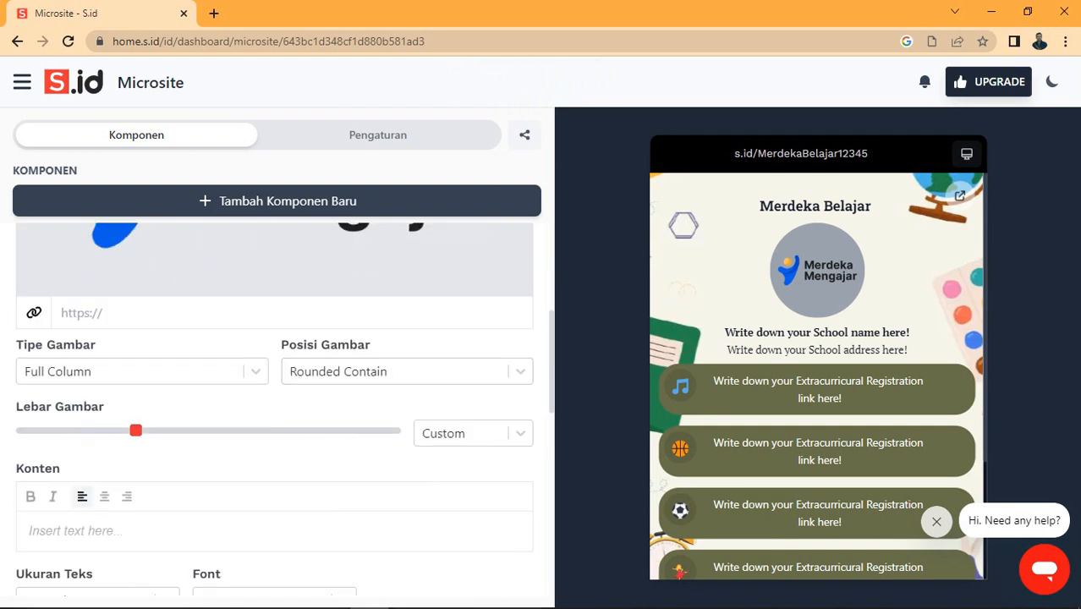
Step: Narrow the logo's display width and set the text colour to dark blue 2D4494
scroll(275, 406, down, 2)
mouse_move(136, 272)
mouse_down()
mouse_move(159, 272)
mouse_move(133, 272)
mouse_up()
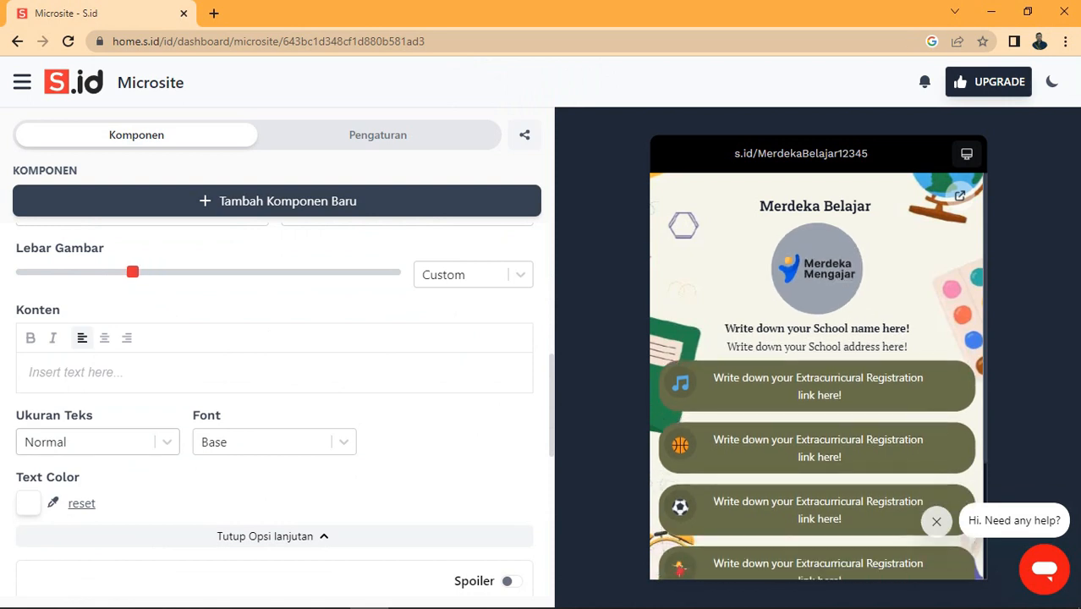
click(29, 503)
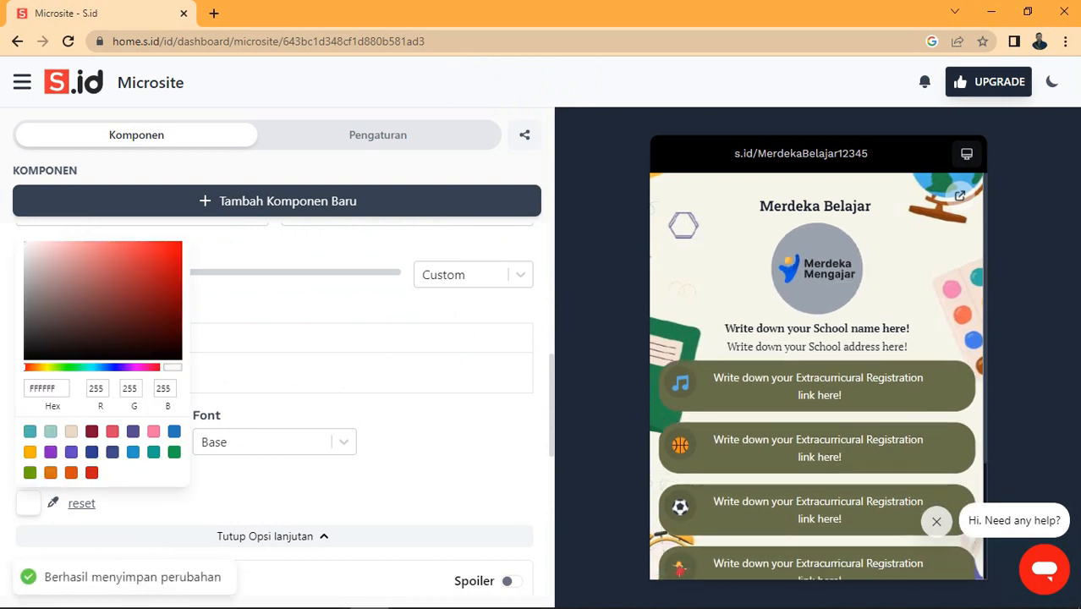
click(92, 451)
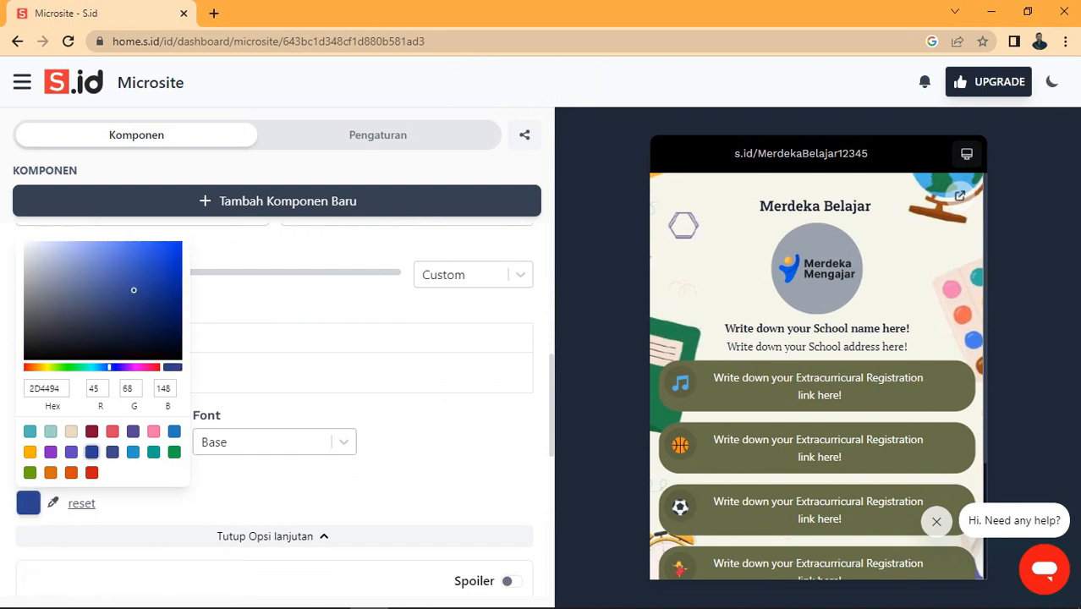
Step: Close the colour choices and scroll down to the school name and address text items
scroll(92, 452, down, 2)
scroll(271, 380, up, 3)
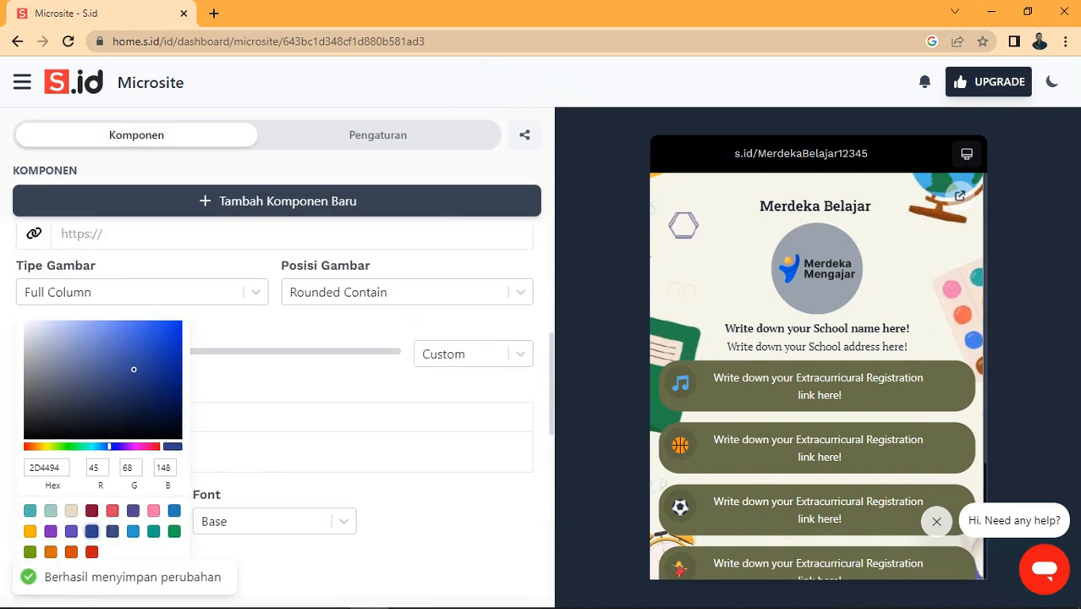
scroll(474, 355, up, 2)
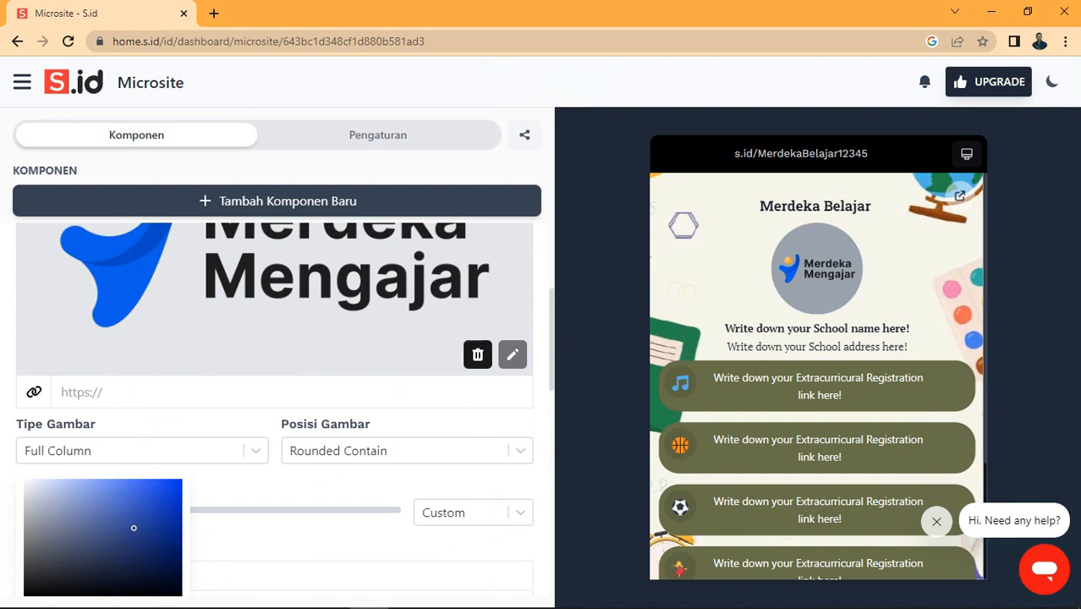
scroll(474, 355, up, 2)
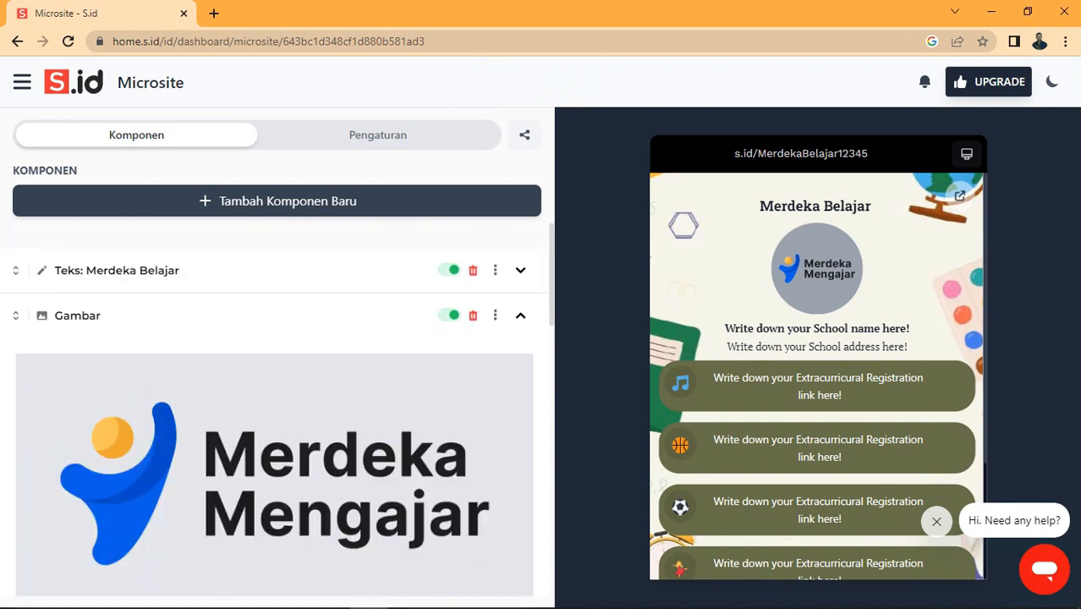
scroll(270, 380, down, 6)
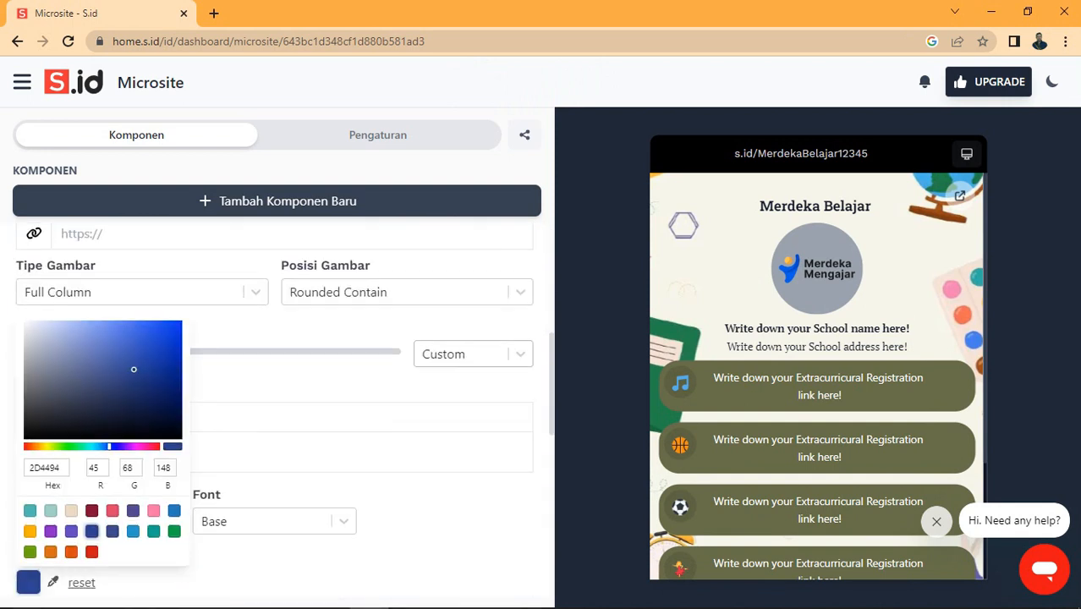
scroll(271, 381, down, 1)
scroll(271, 381, up, 3)
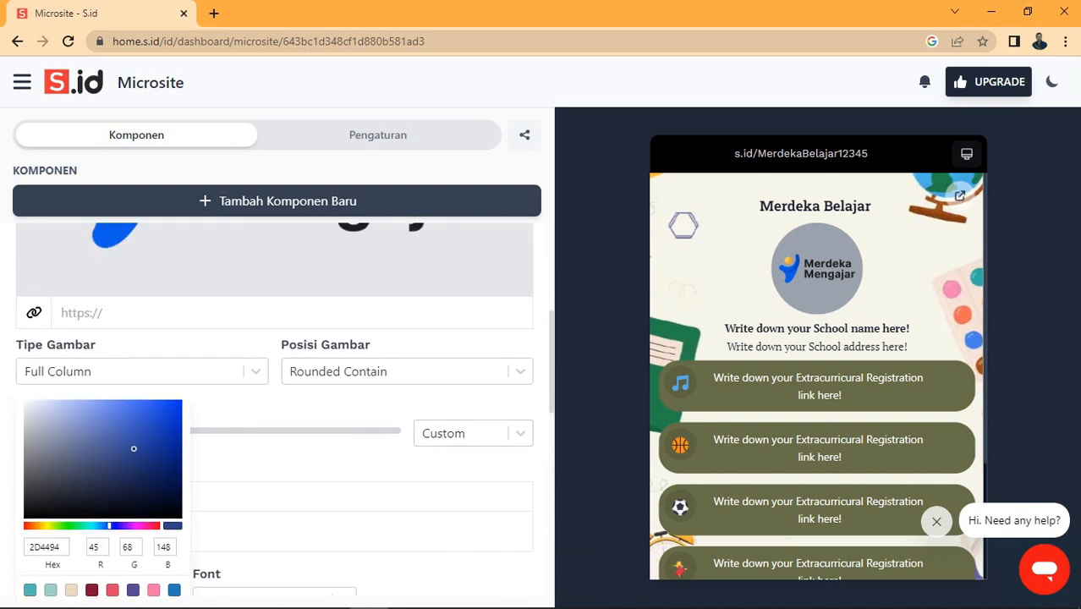
scroll(271, 381, down, 3)
scroll(270, 380, down, 2)
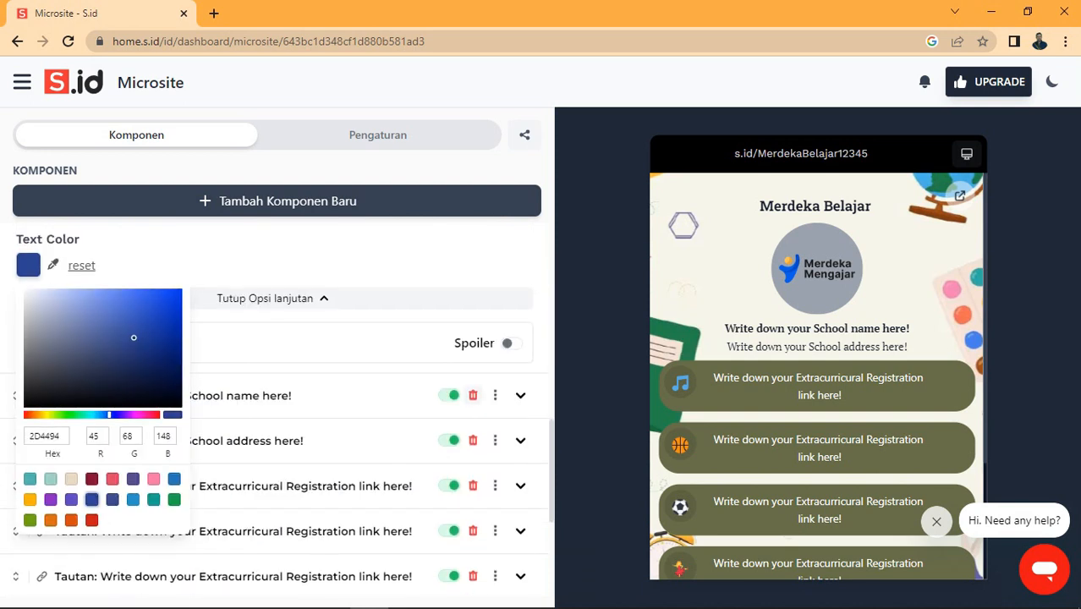
scroll(270, 380, down, 1)
click(279, 264)
scroll(270, 381, down, 2)
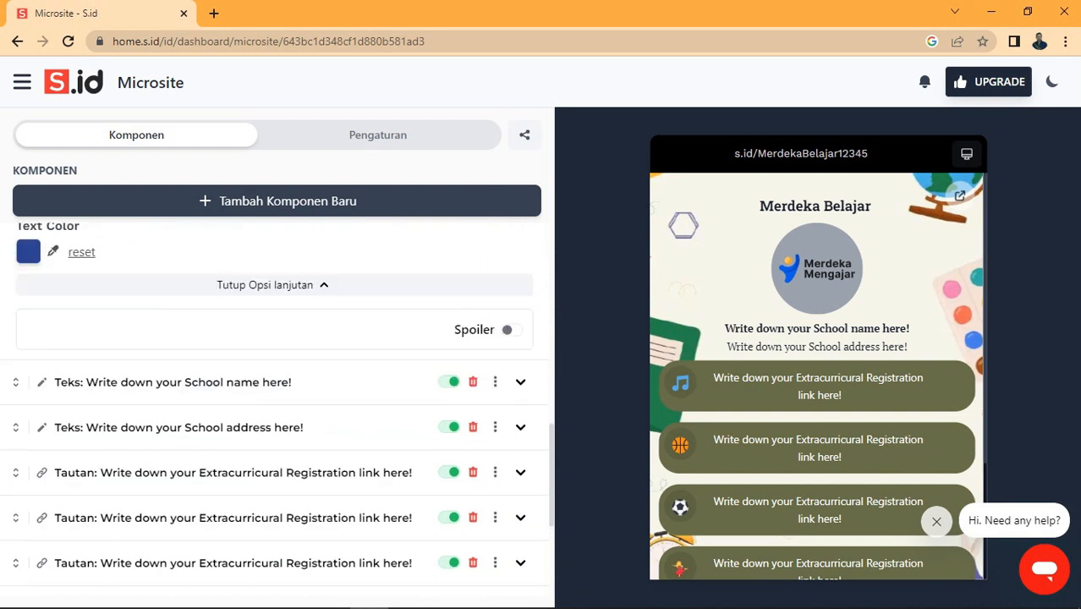
scroll(270, 381, down, 1)
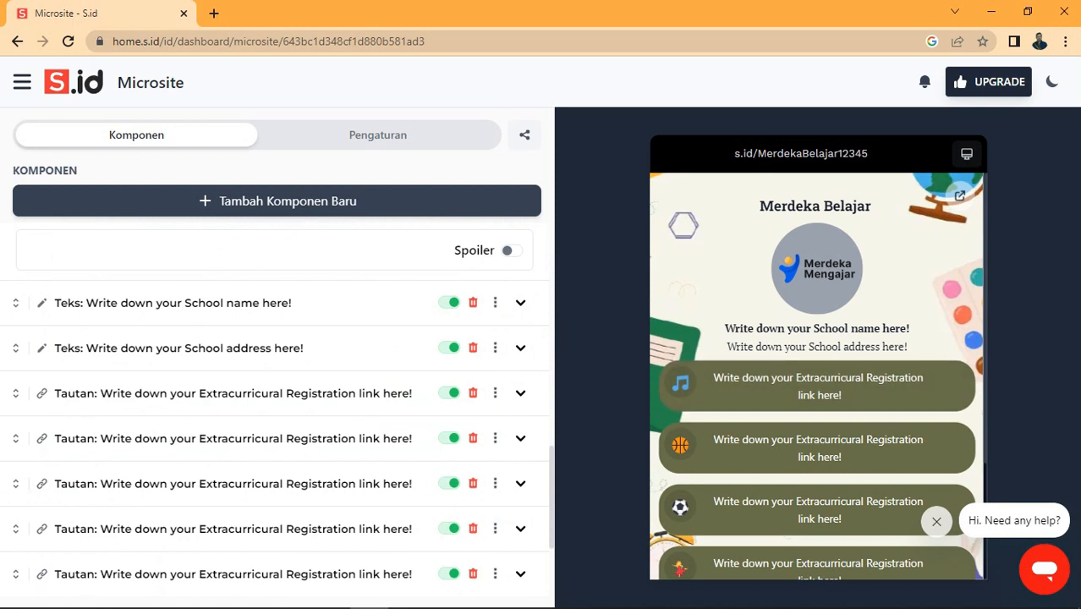
Step: Change the school name text to 'Kurikulum Merdeka Belajar'
click(520, 302)
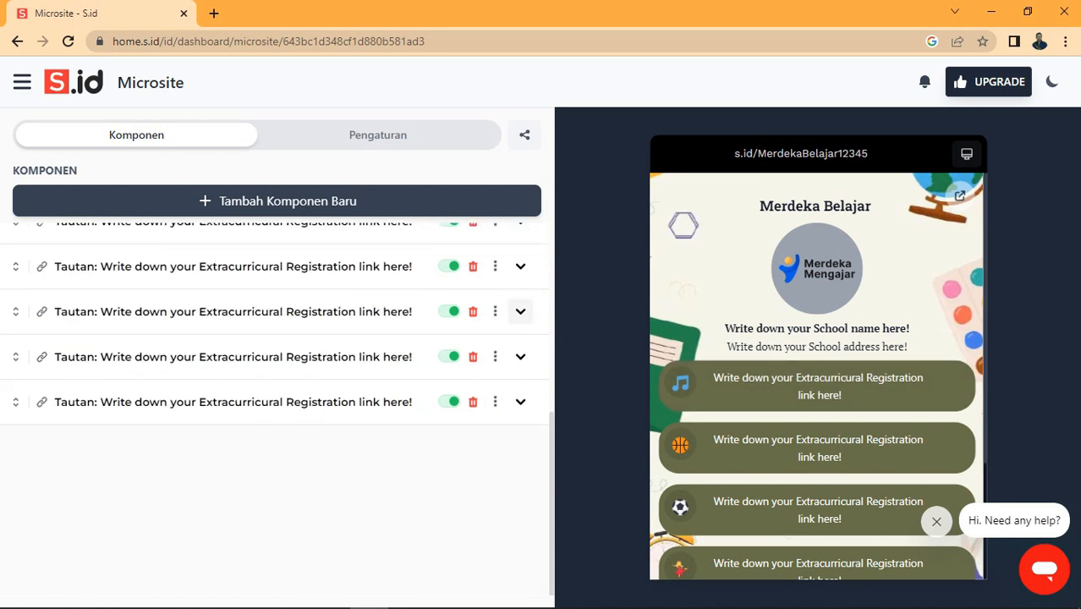
scroll(275, 386, up, 1)
drag(247, 386, 28, 385)
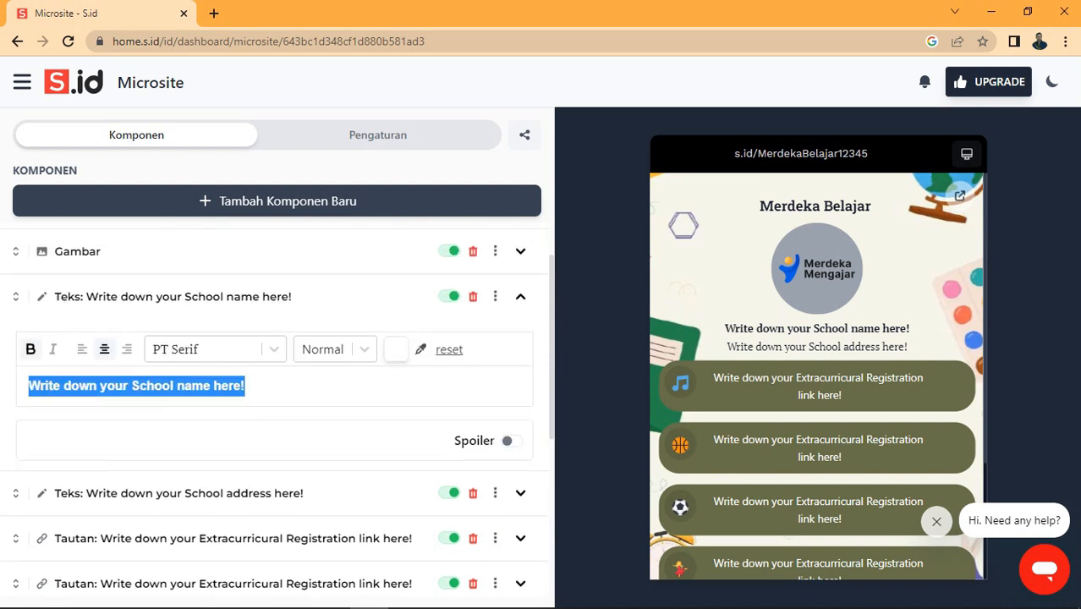
text(Merd)
key(BackSpace)
key(BackSpace)
key(BackSpace)
key(BackSpace)
text(Kurik)
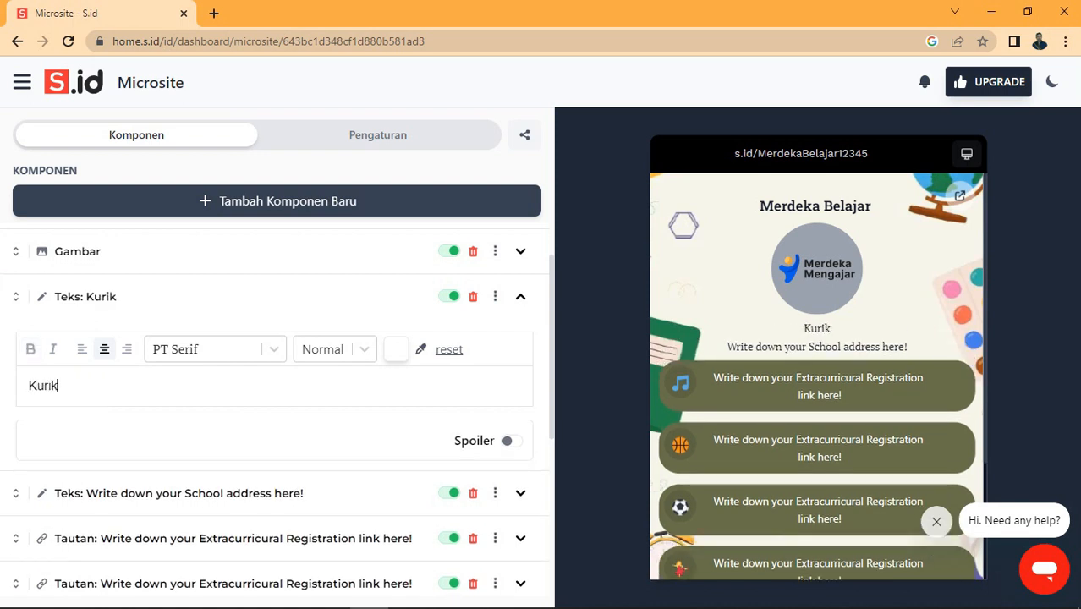
text(ulum Merd)
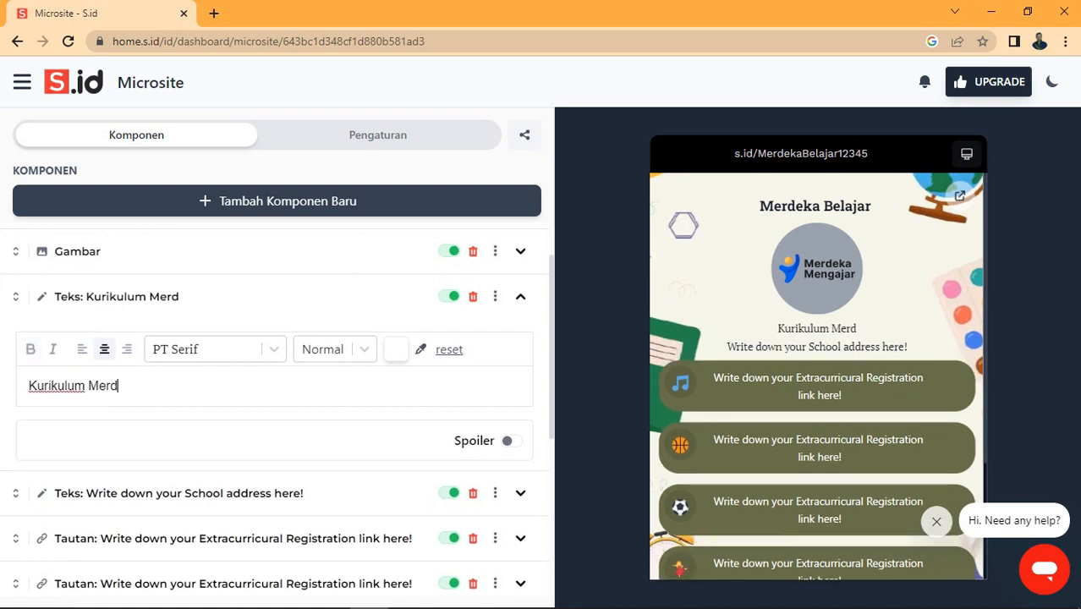
text(eka Belajar)
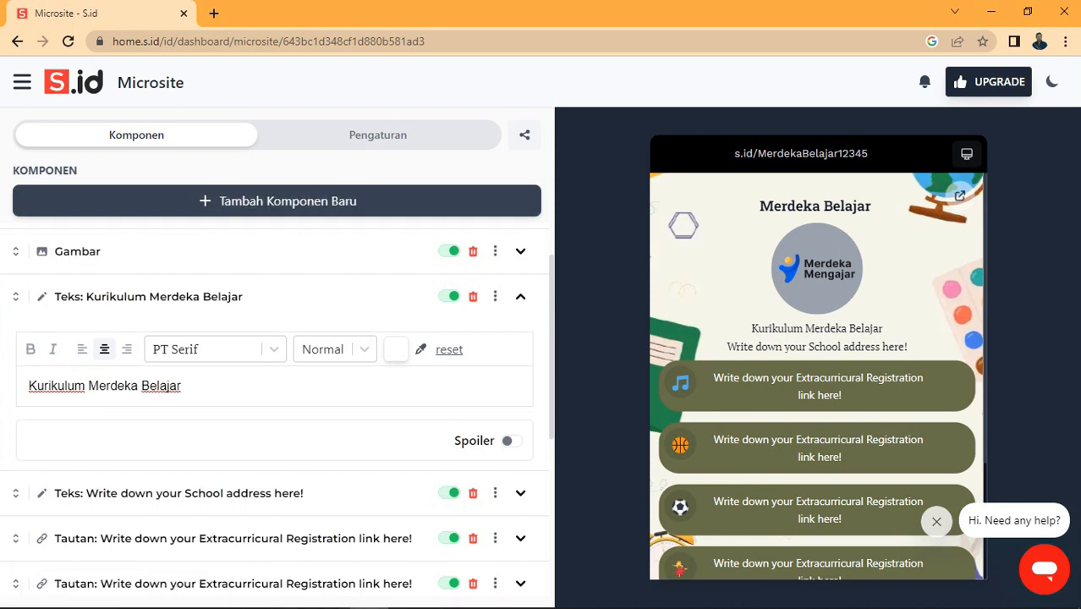
Step: Replace the school address text with 'Indonesia Jaya'
click(520, 492)
key(ctrl+a)
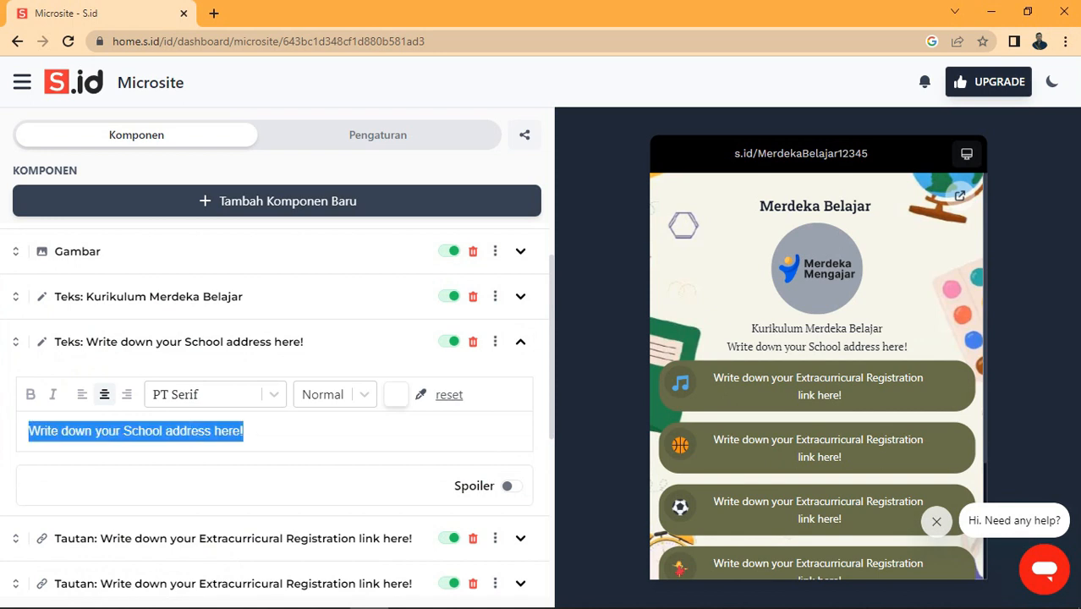
text(Indone)
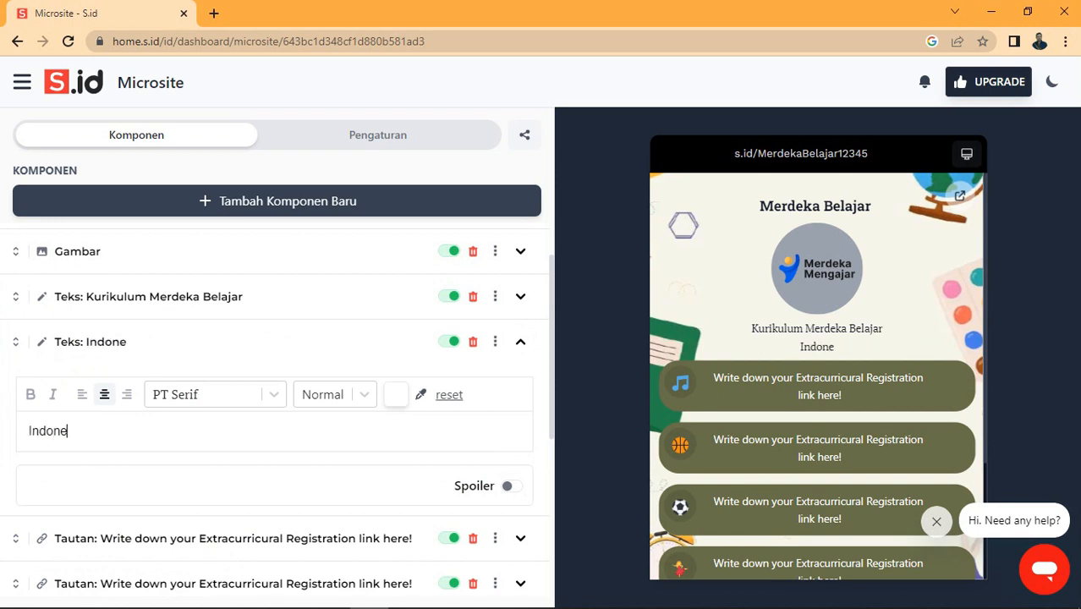
text(sia Jaya)
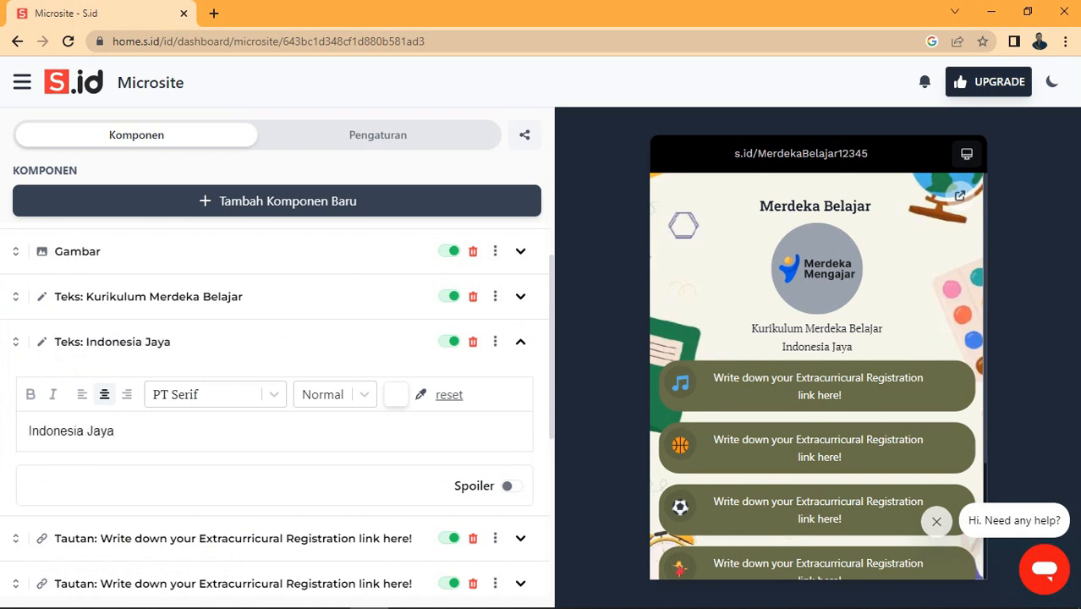
scroll(277, 415, down, 1)
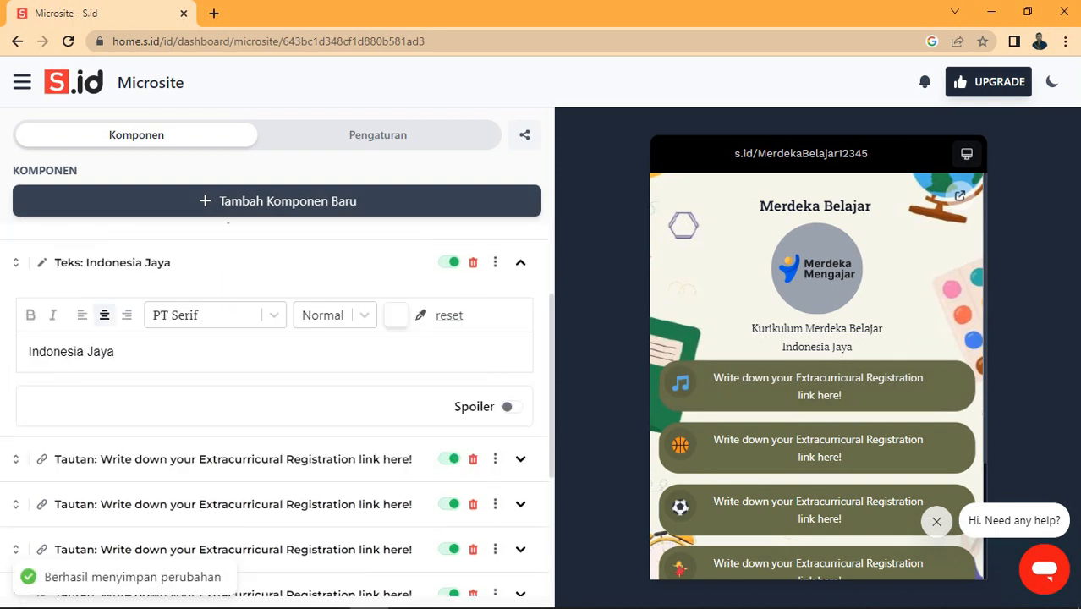
scroll(278, 415, down, 2)
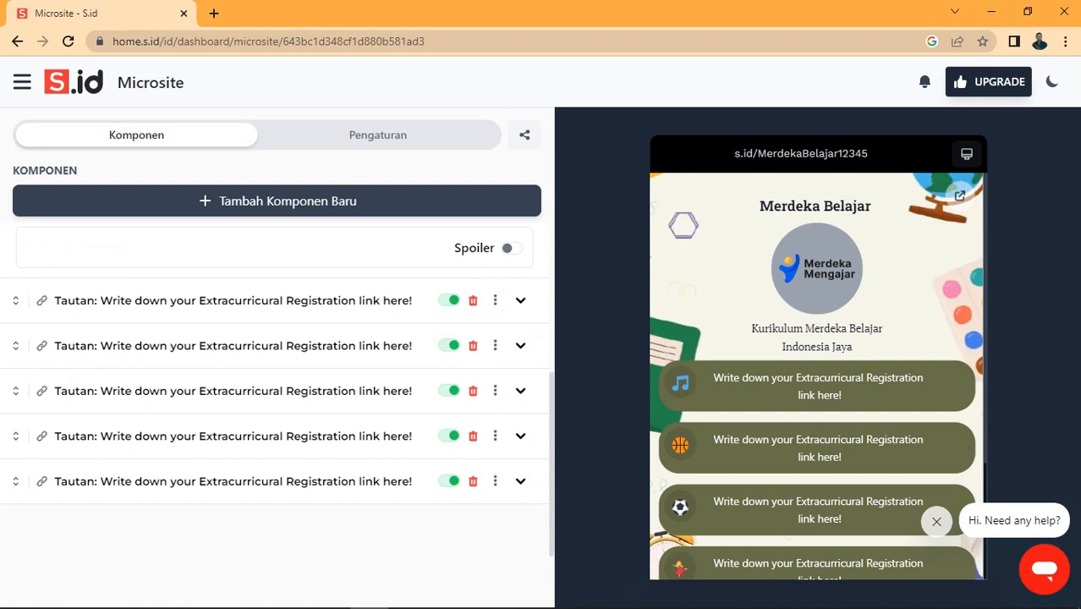
Step: Delete three of the extra link buttons, confirming each removal
click(472, 436)
click(668, 362)
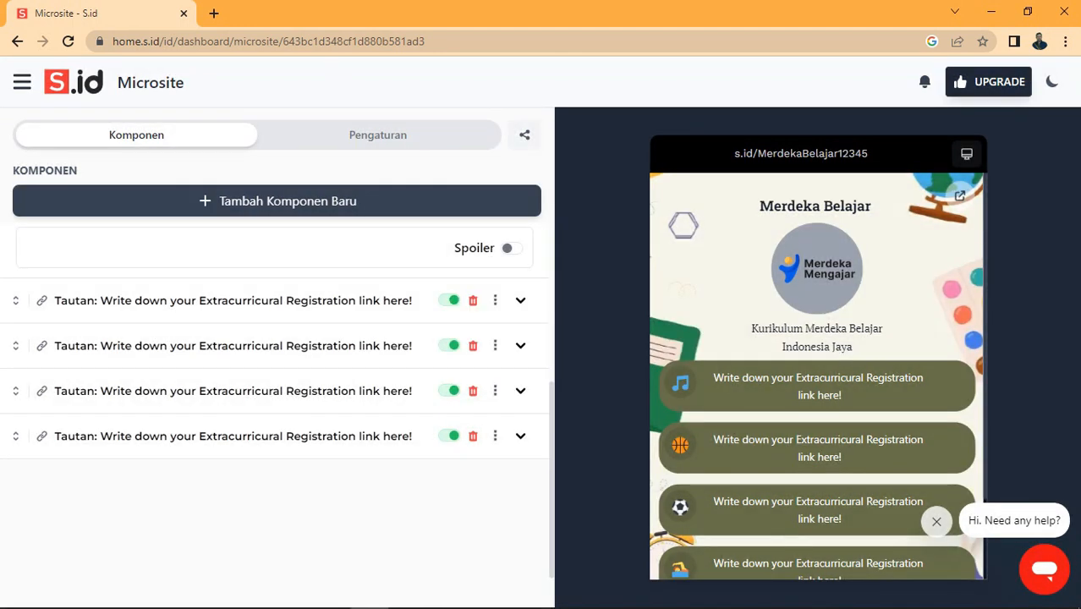
click(473, 436)
click(677, 362)
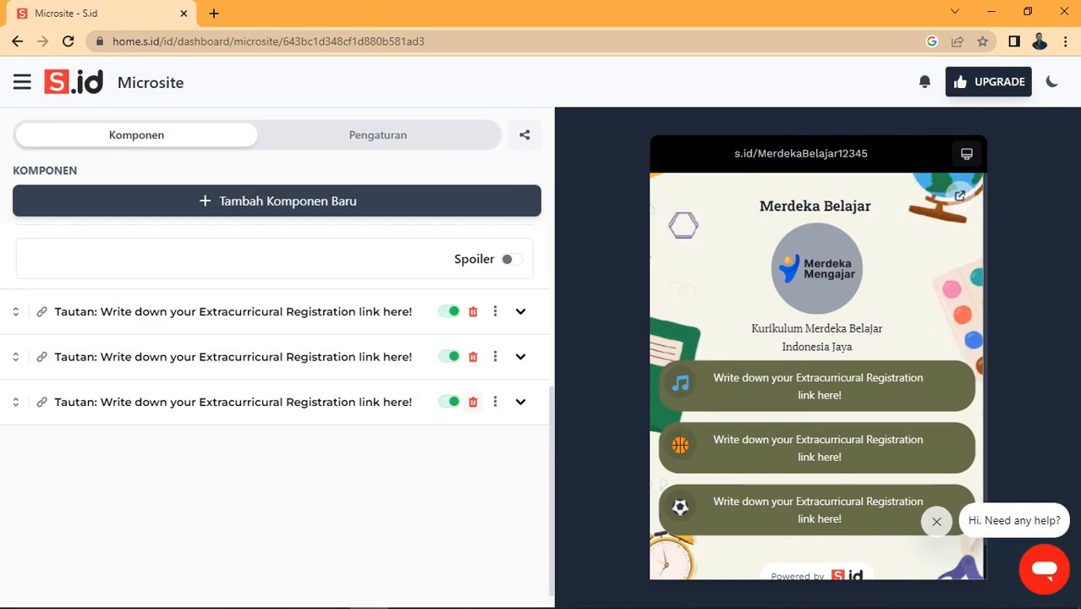
click(473, 402)
click(676, 362)
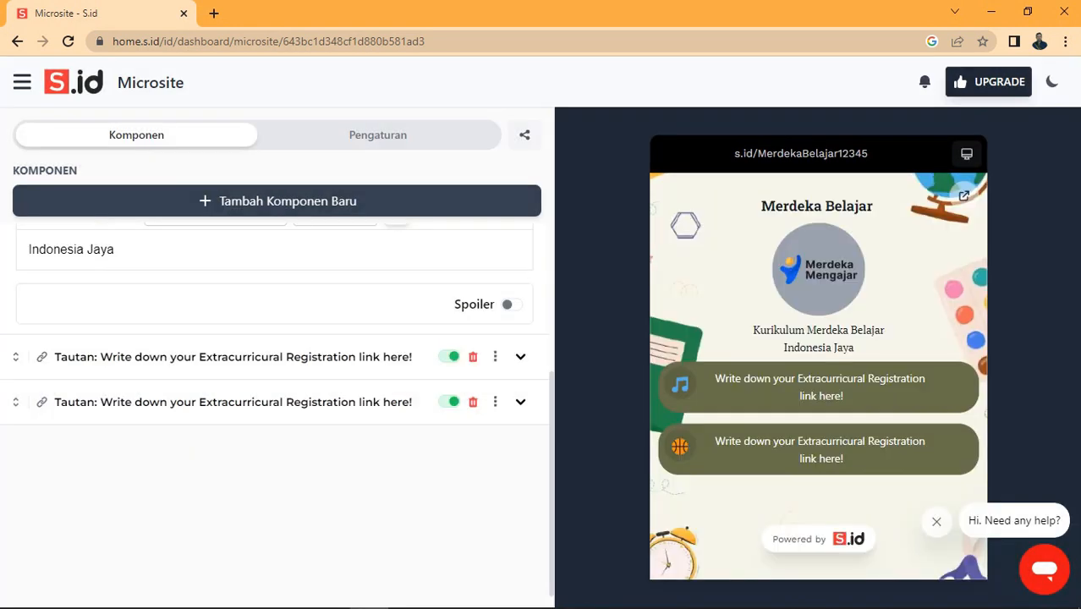
Step: Relabel the first link button as 'Kurikulum Merdeka'
click(521, 356)
scroll(276, 406, up, 2)
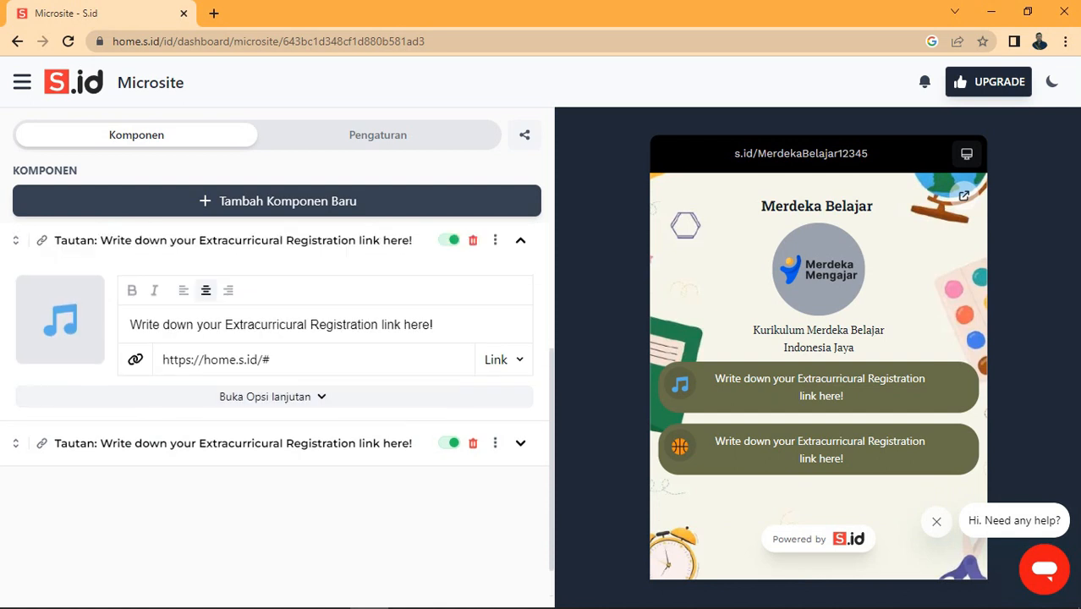
drag(432, 441, 68, 456)
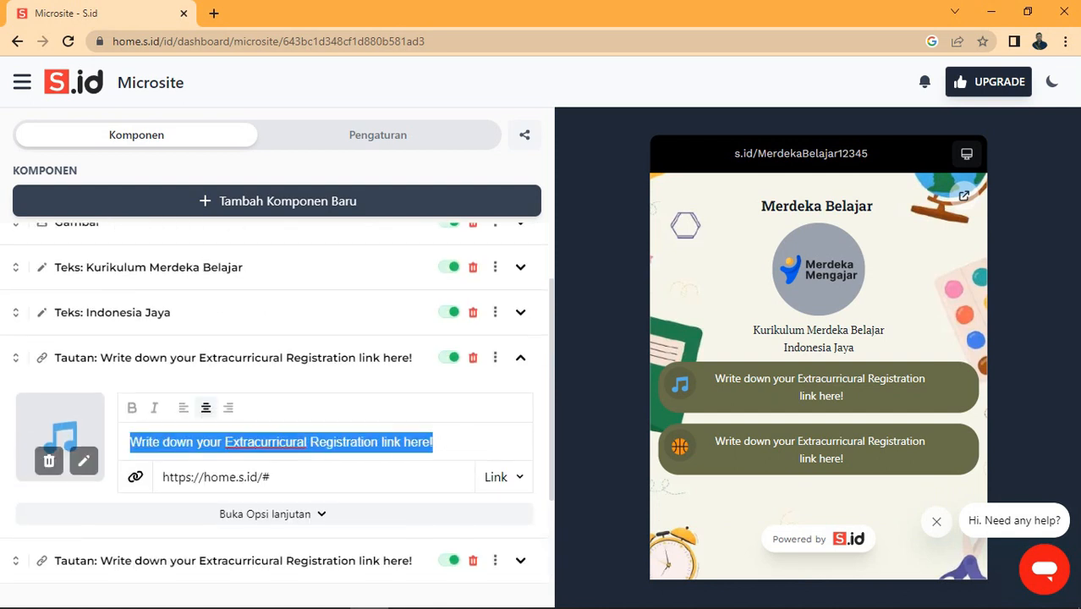
text(Kurikumum)
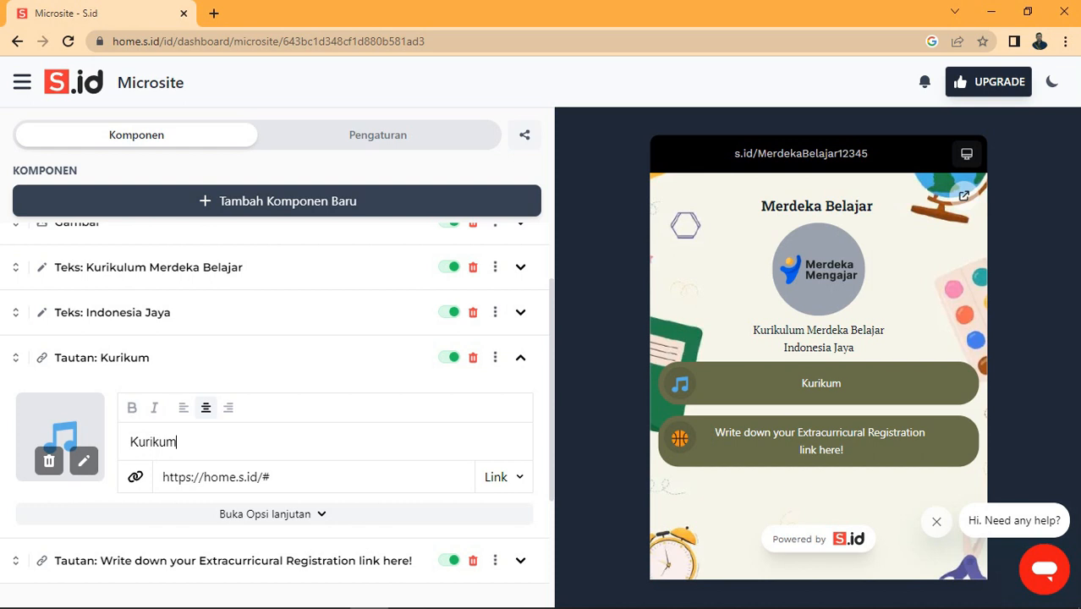
key(BackSpace)
key(BackSpace)
key(BackSpace)
key(BackSpace)
text(ulum merde)
key(BackSpace)
key(BackSpace)
key(BackSpace)
key(BackSpace)
key(BackSpace)
text(Mer)
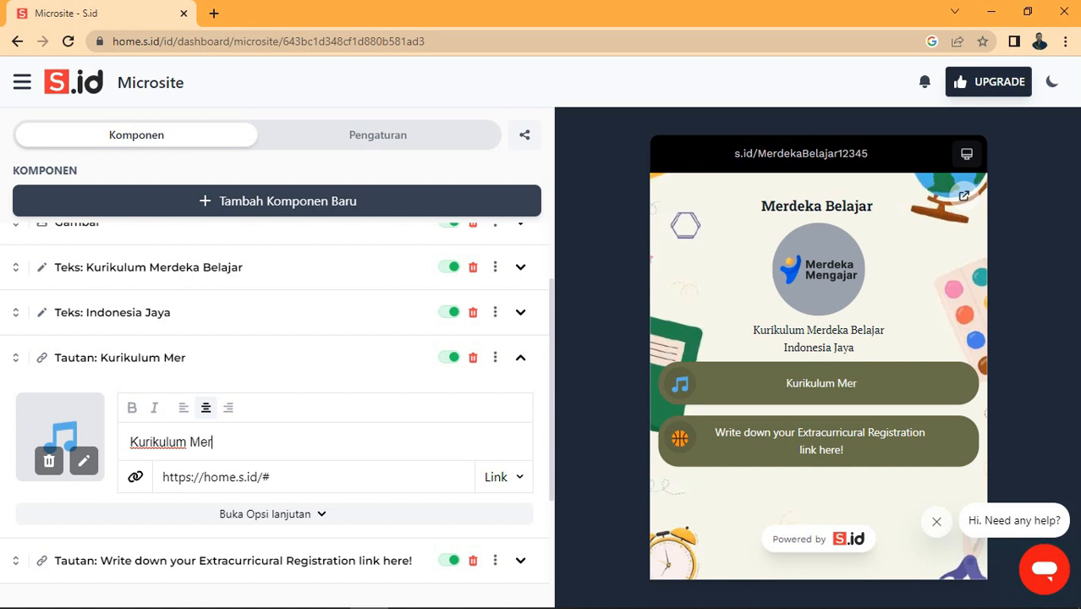
text(dkea)
key(BackSpace)
key(BackSpace)
key(BackSpace)
text(eka)
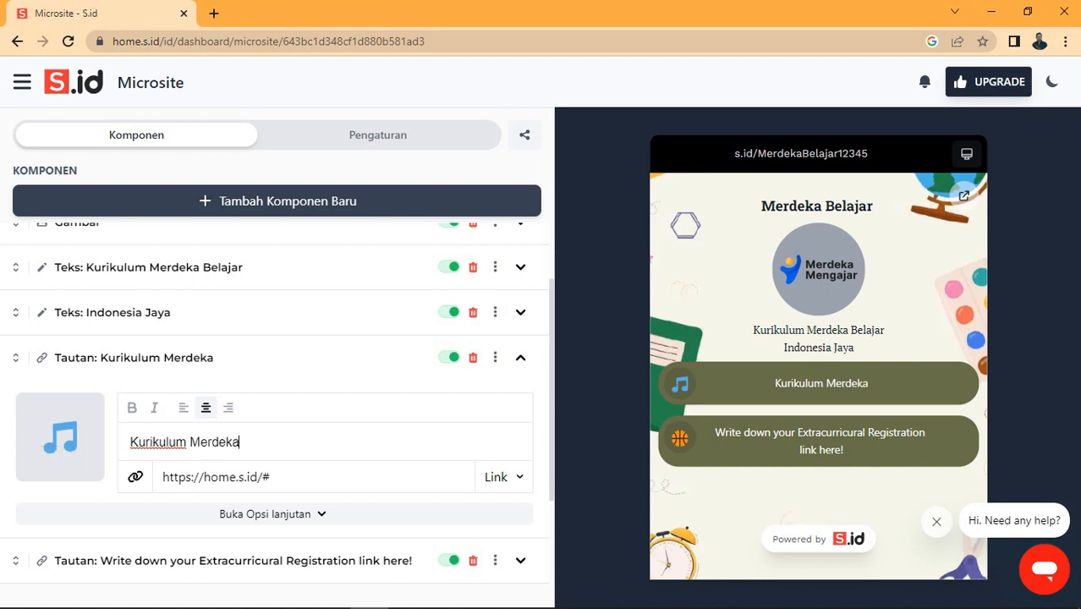
Step: Google 'kurikulum merdeka' in a new tab and open the official Kurikulum Merdeka site
click(214, 13)
text(kuri)
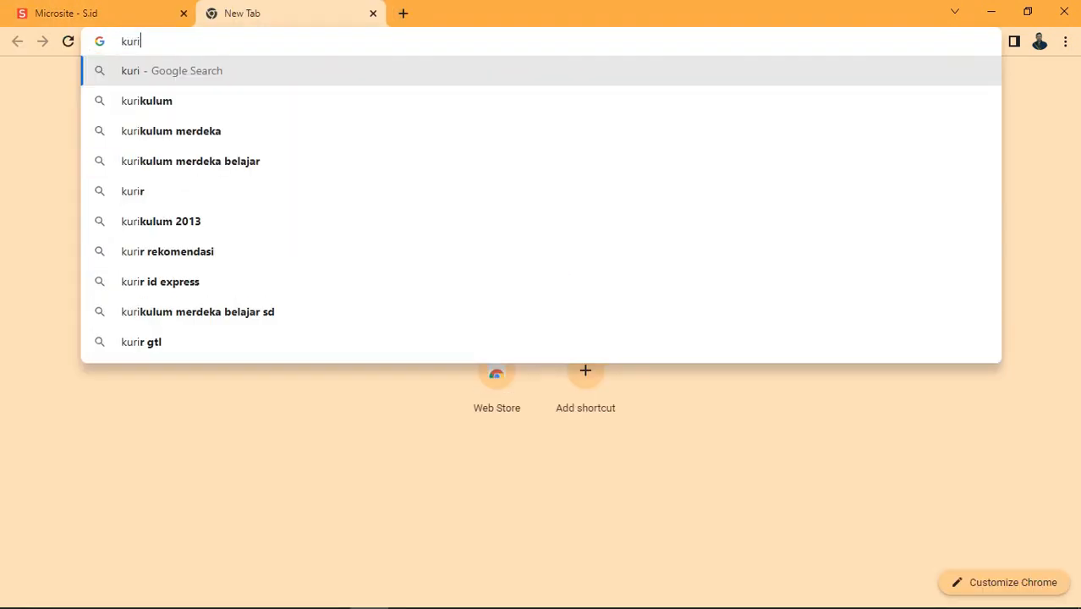
key(Down)
key(Down)
key(Return)
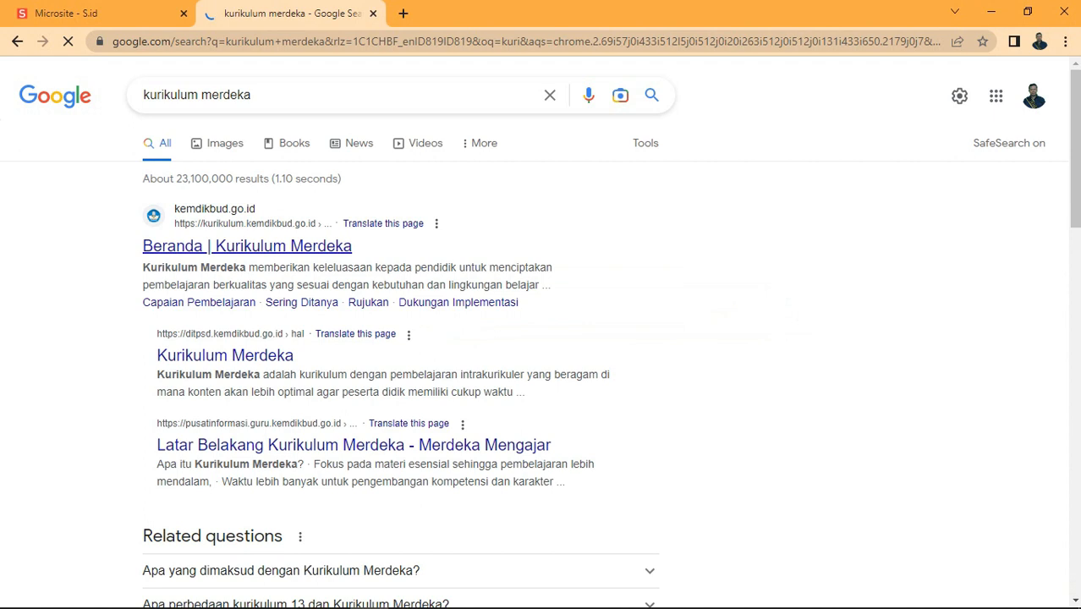
click(247, 245)
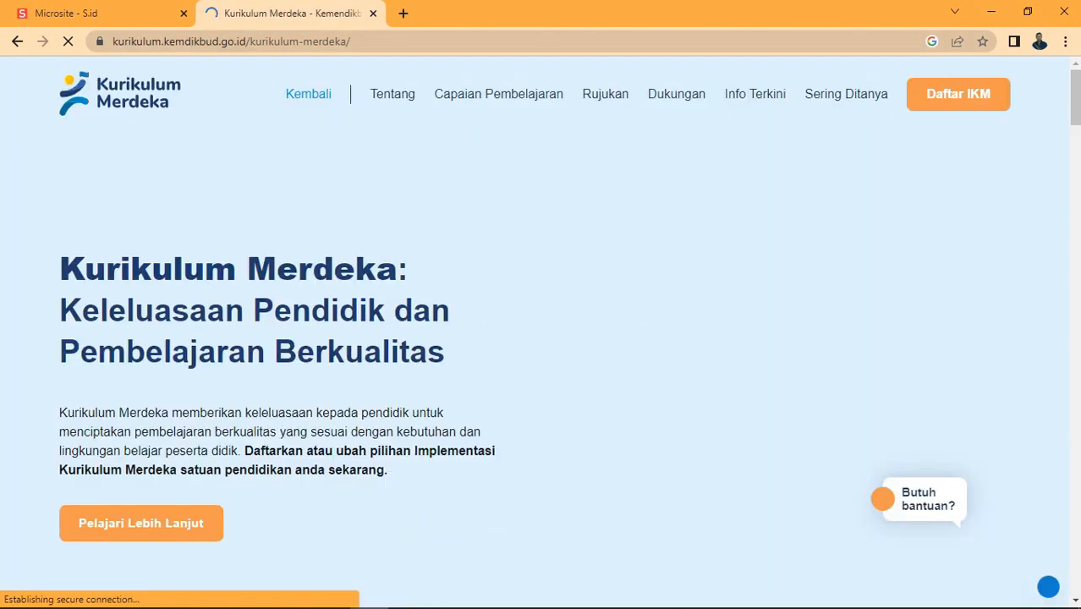
Step: Copy the Kurikulum Merdeka page address and return to the microsite editor tab
click(254, 41)
key(ctrl+c)
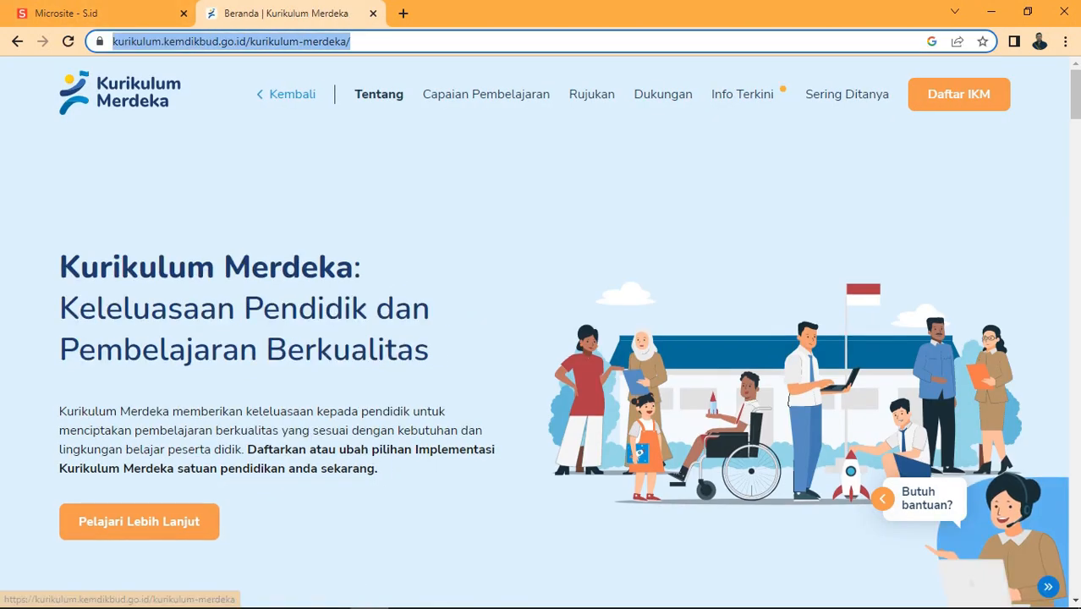
right_click(116, 96)
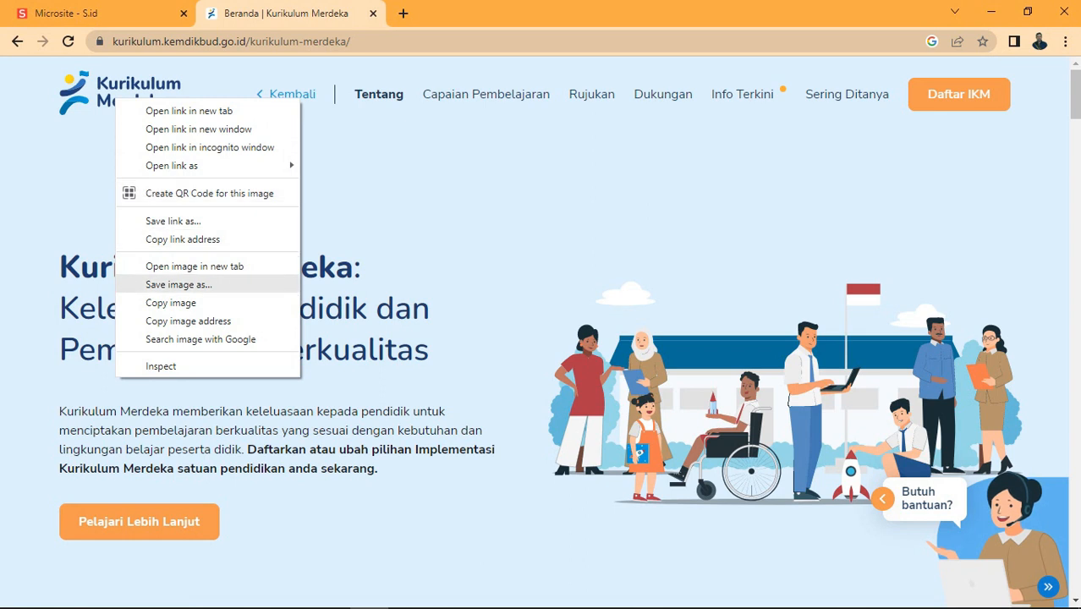
click(179, 285)
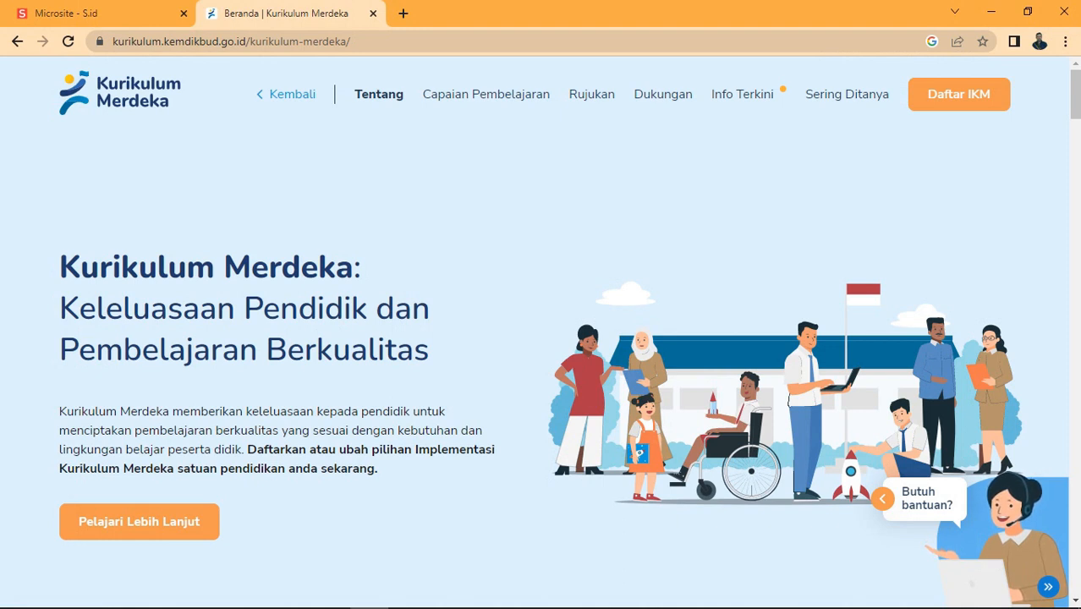
mouse_move(373, 592)
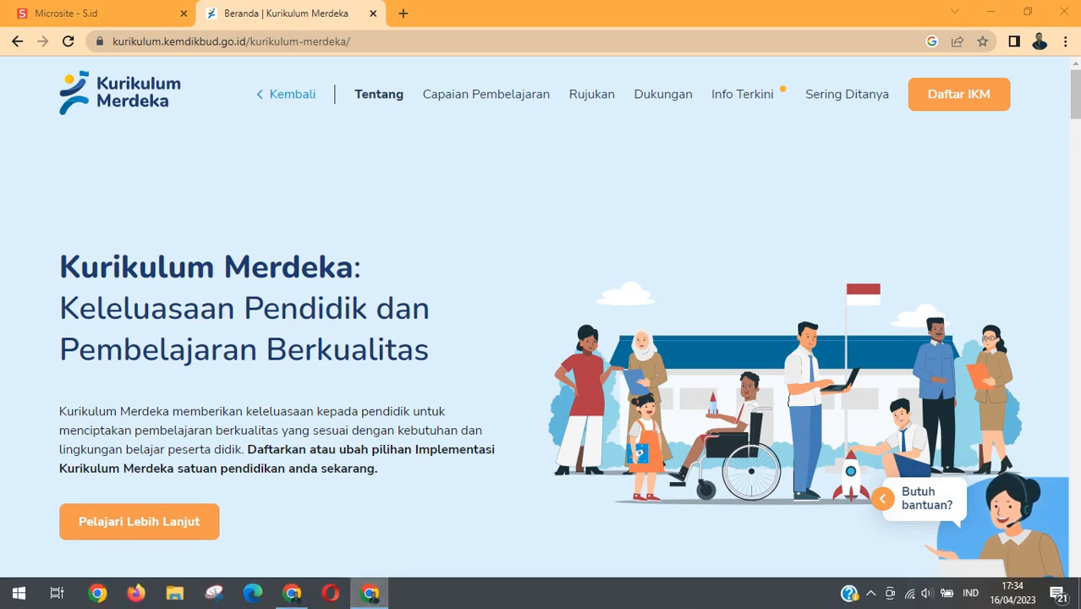
click(369, 593)
click(369, 593)
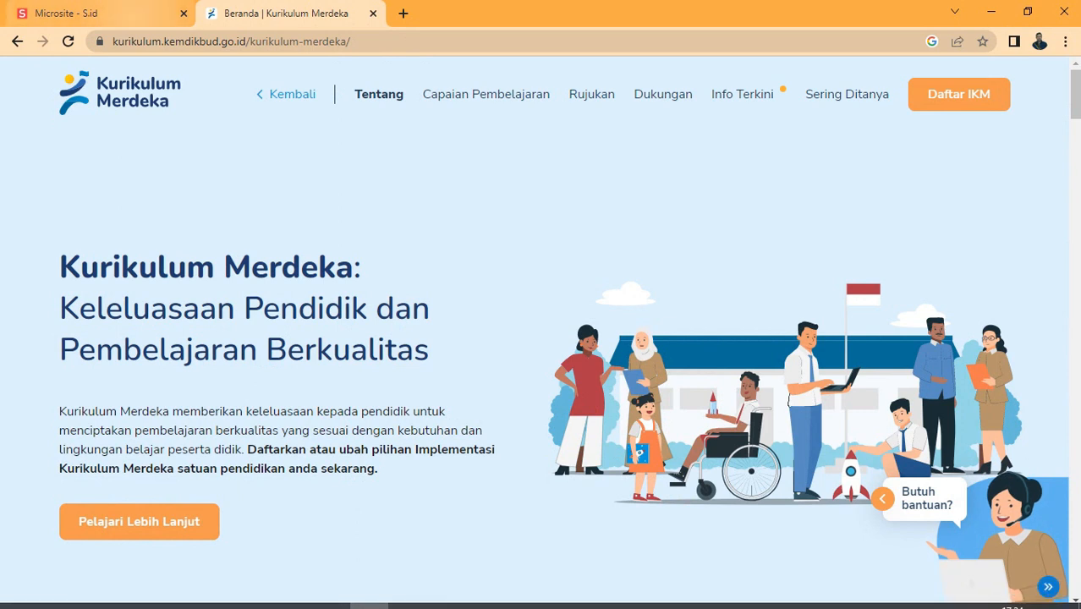
click(102, 14)
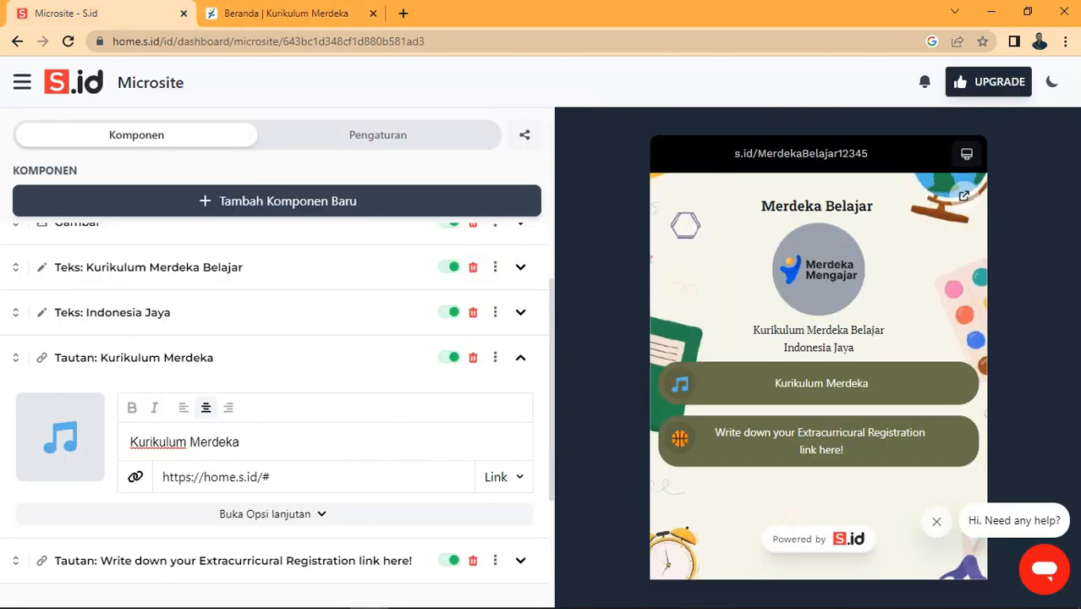
drag(270, 477, 162, 477)
key(ctrl+v)
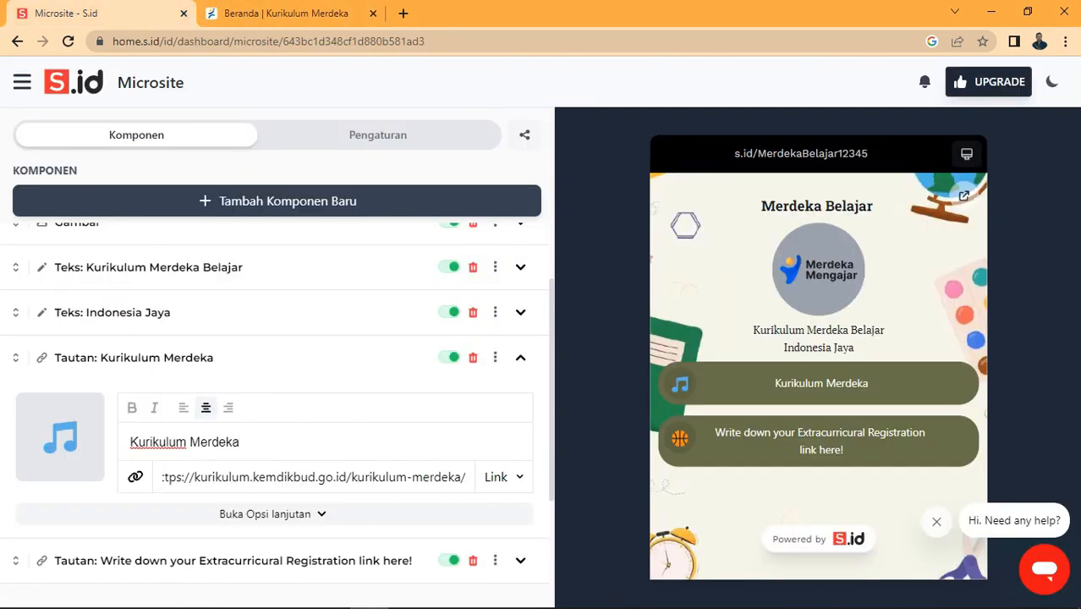
click(269, 513)
scroll(269, 514, down, 3)
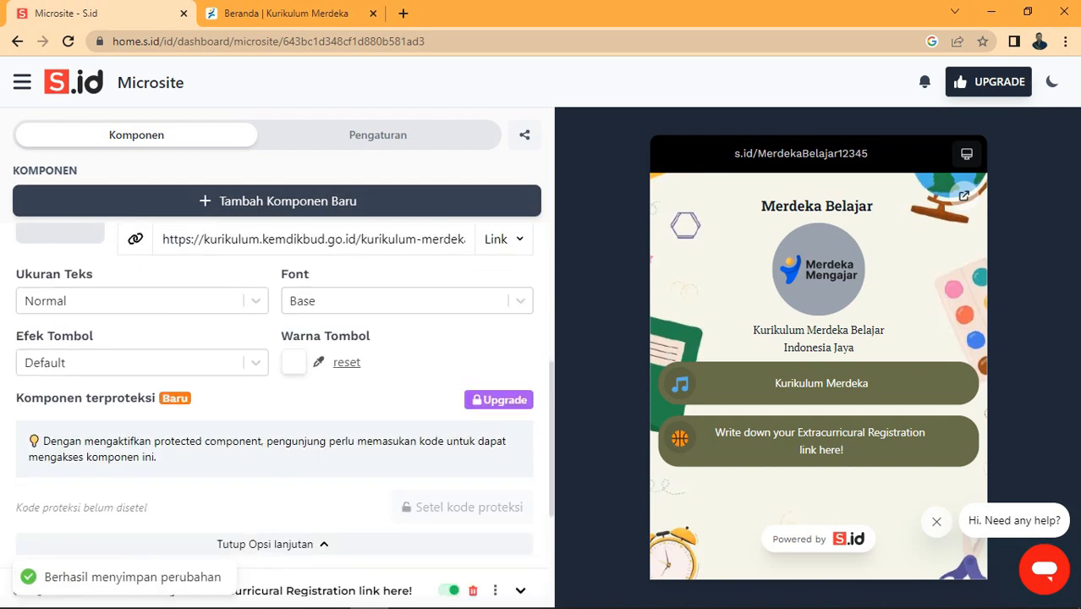
Step: Set the Kurikulum Merdeka button's effect to Bounce
click(135, 362)
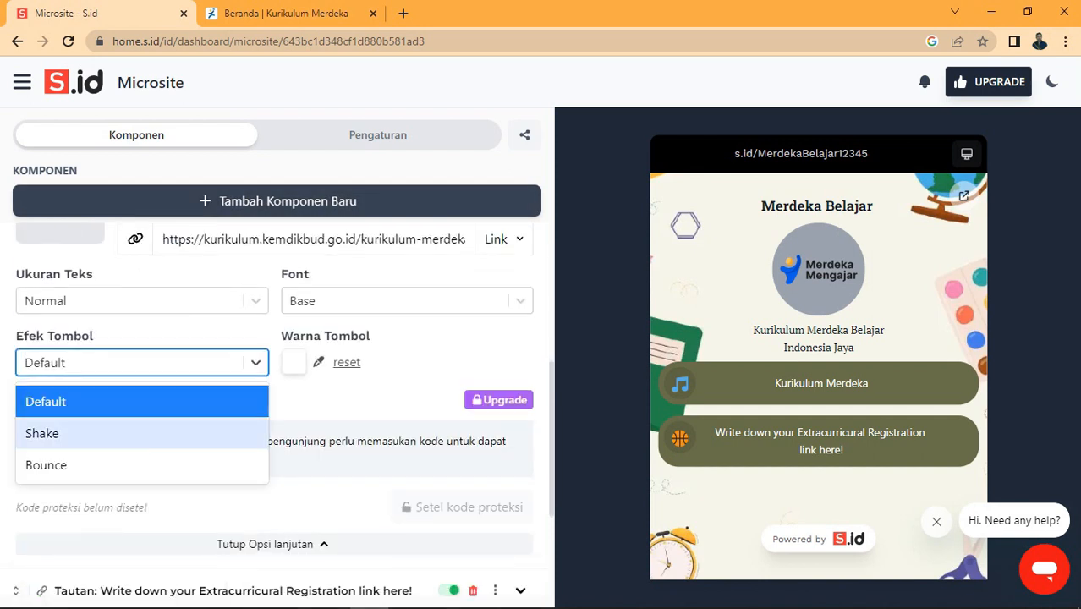
click(50, 433)
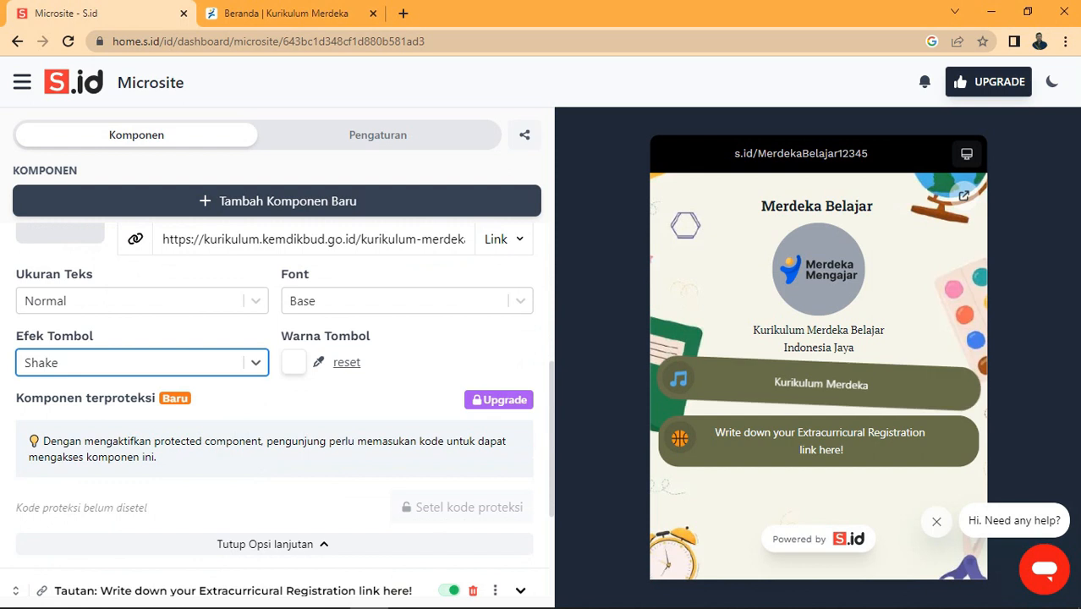
click(135, 362)
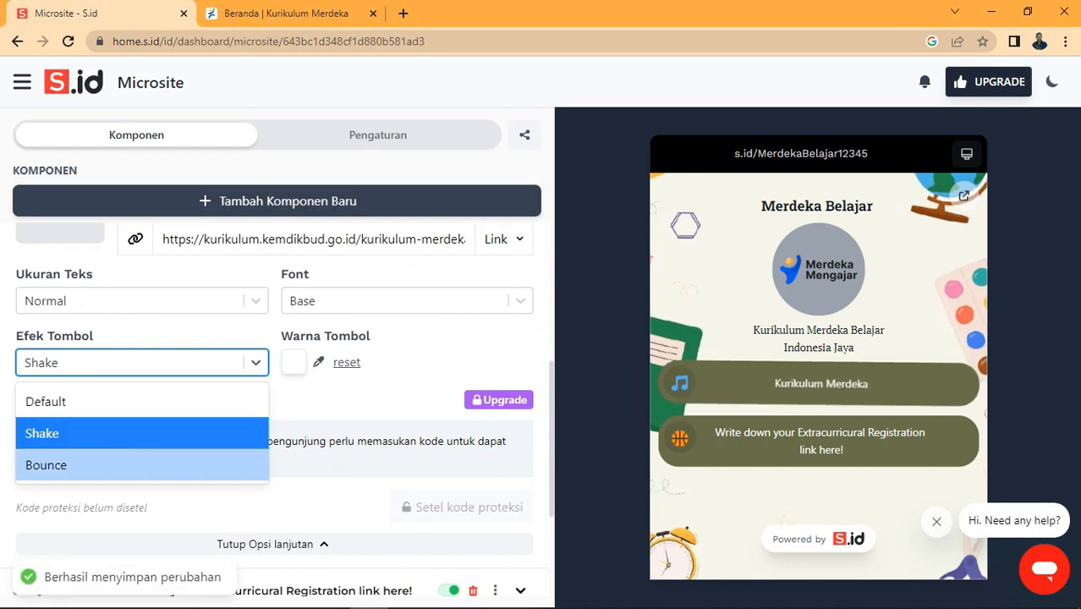
click(50, 464)
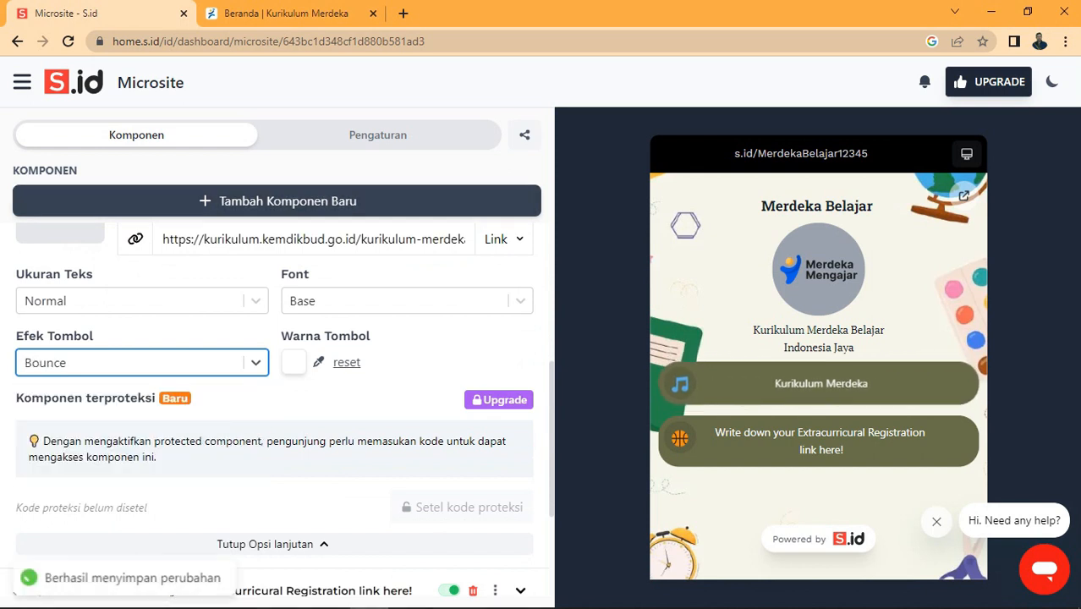
Step: Colour the button dark green 032909 and bring up its icon chooser
click(294, 362)
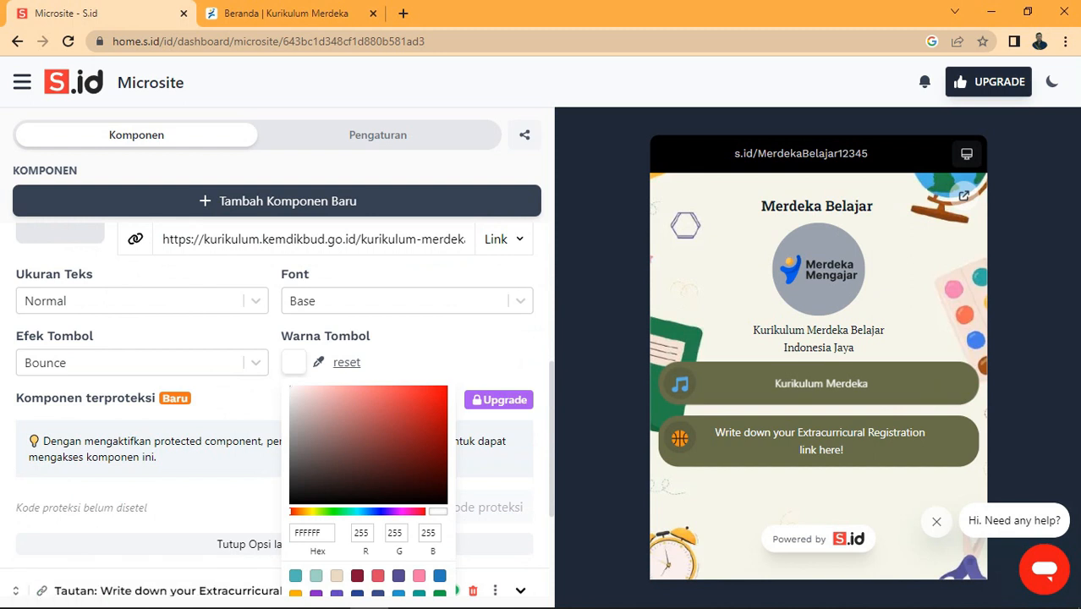
click(337, 512)
click(436, 485)
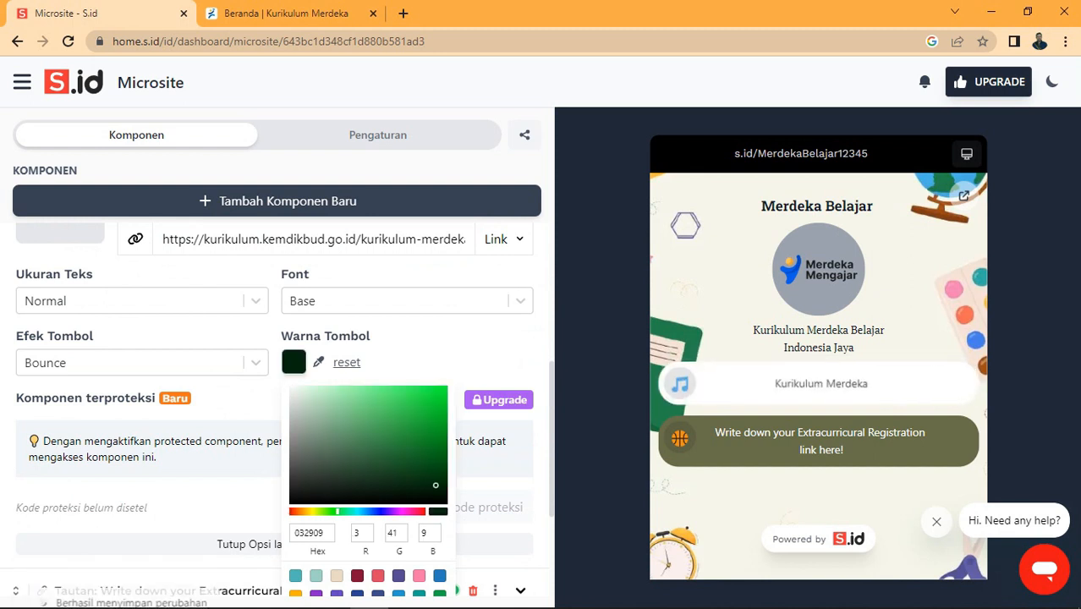
scroll(435, 485, up, 2)
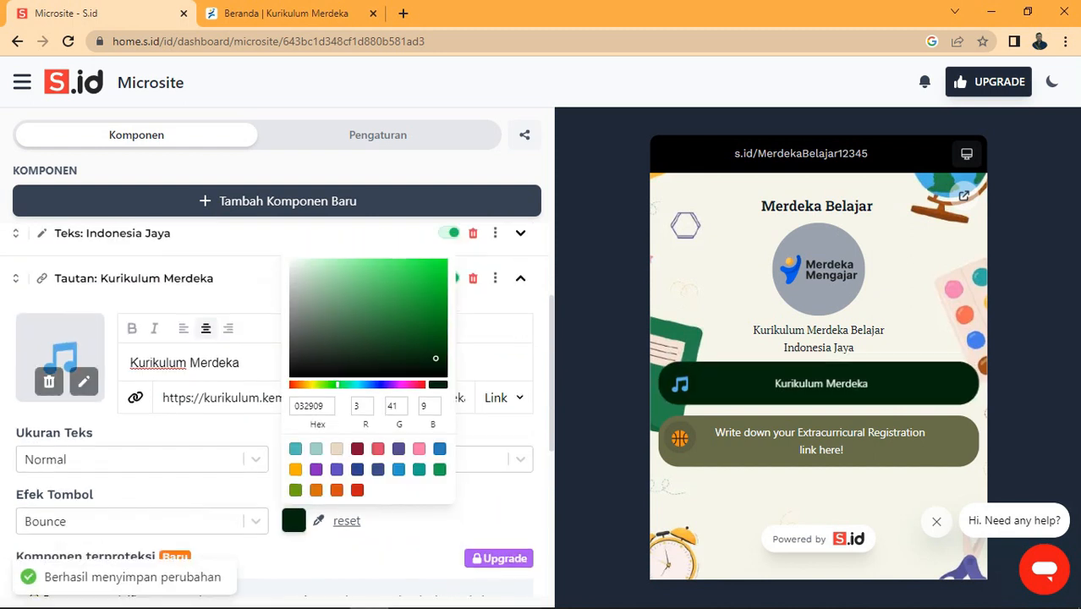
click(85, 381)
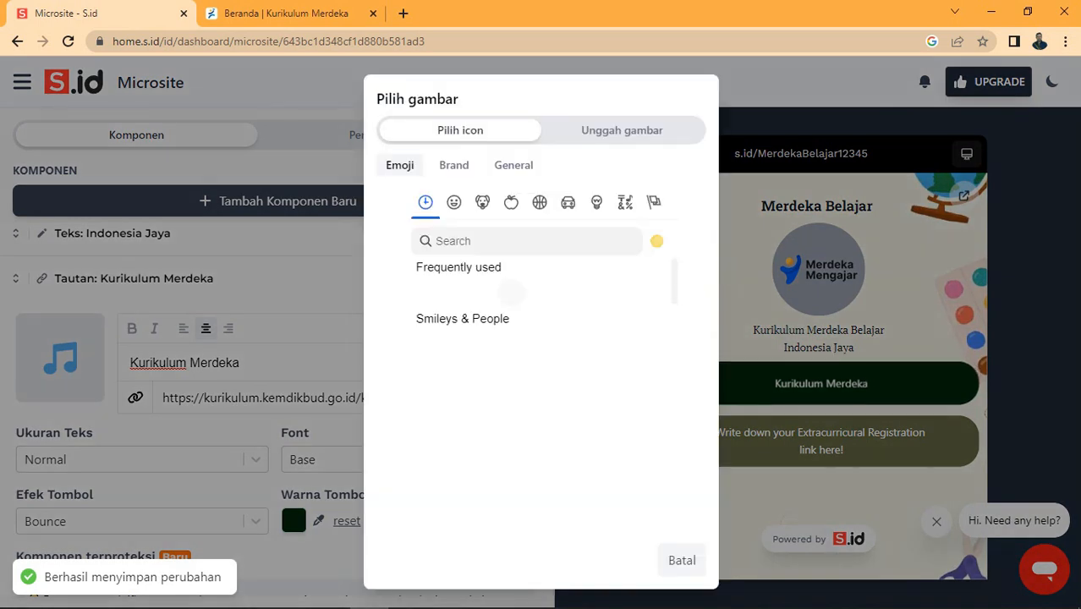
Step: Upload a logo image as the Kurikulum Merdeka button icon and left-align its label
click(621, 130)
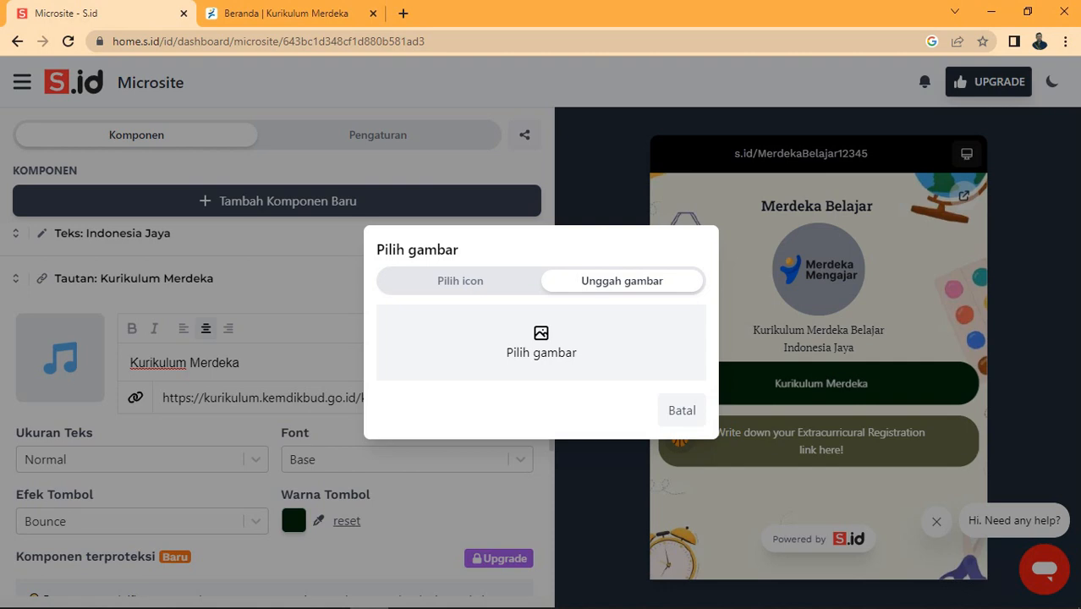
click(542, 342)
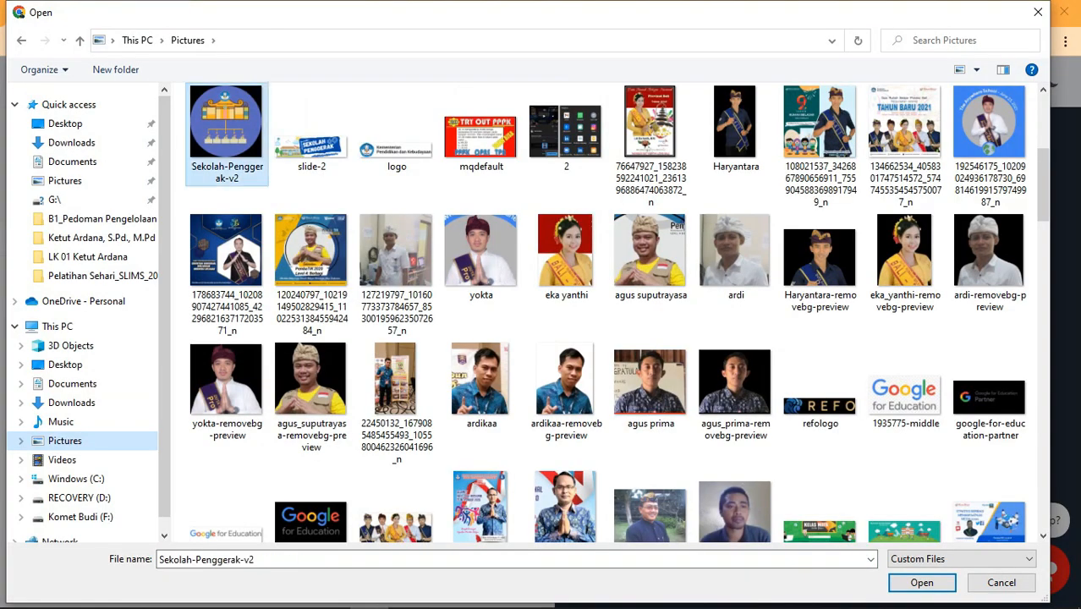
key(Return)
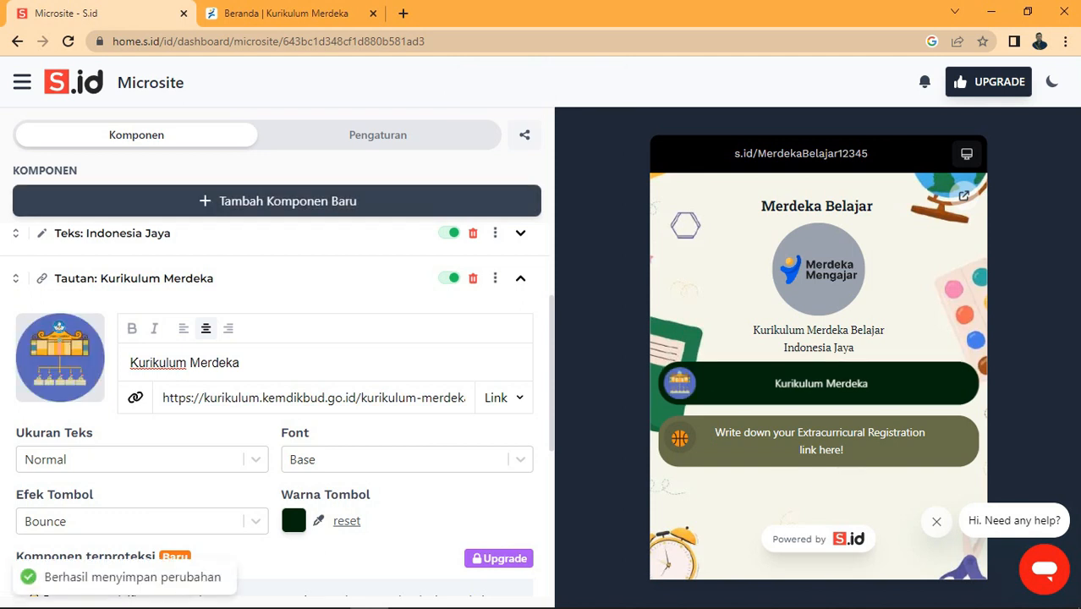
click(183, 328)
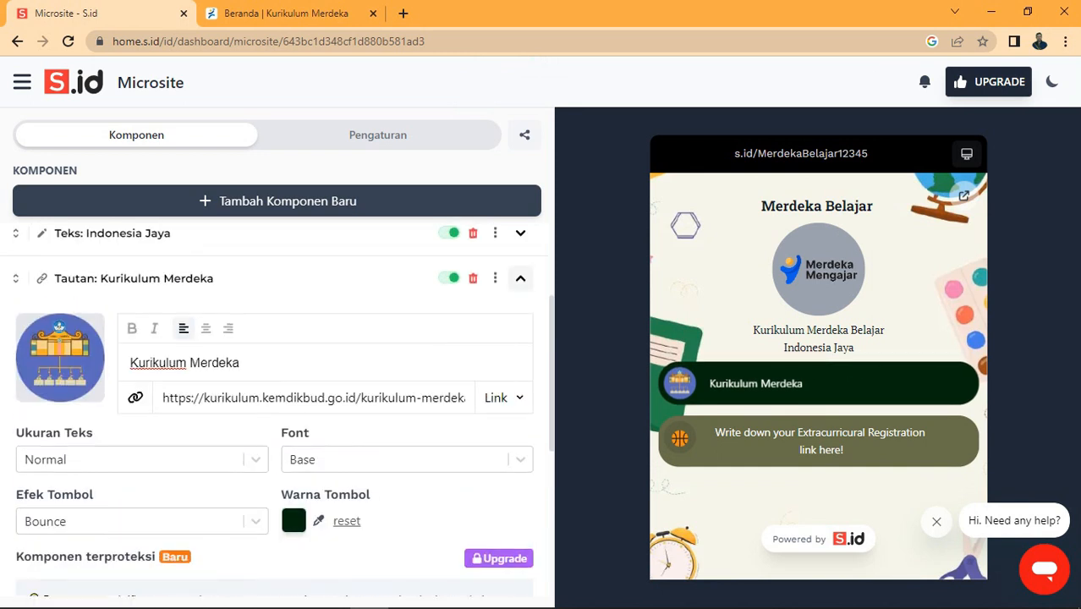
click(520, 278)
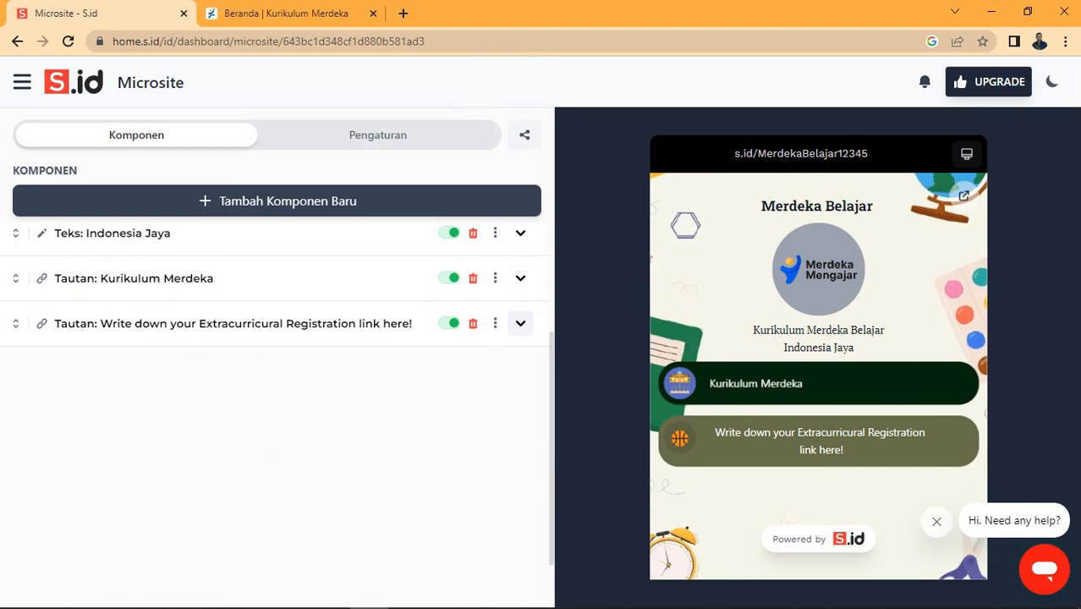
Step: Relabel the second link button as 'Guru Merdeka', then open a fresh browser tab
click(520, 323)
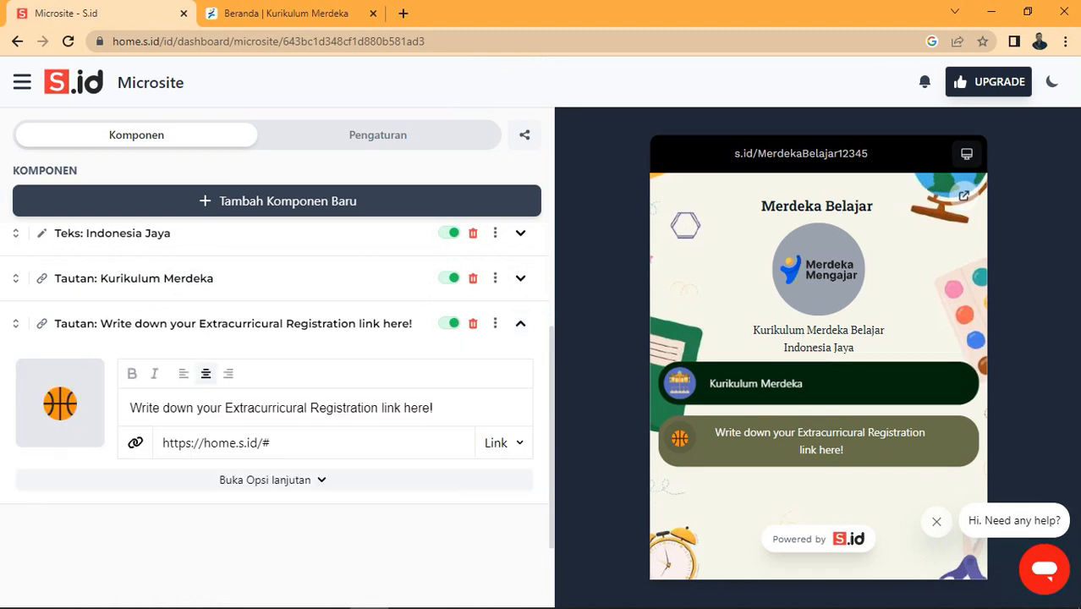
drag(434, 408, 95, 408)
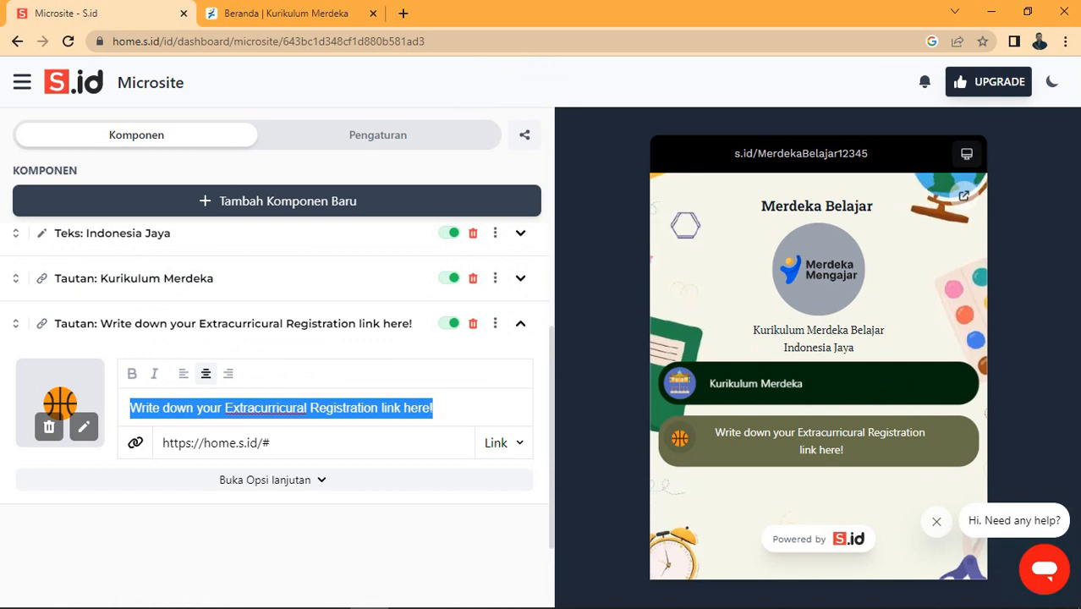
text(Guru Md)
text(dek)
key(BackSpace)
key(BackSpace)
key(BackSpace)
key(BackSpace)
key(BackSpace)
text(erdeka)
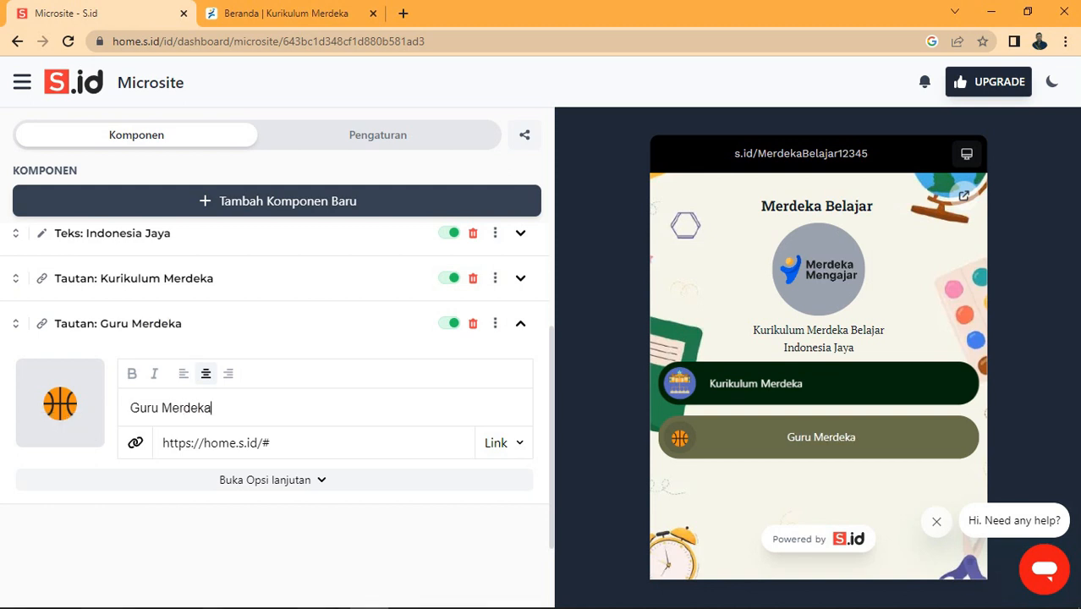
key(ctrl+t)
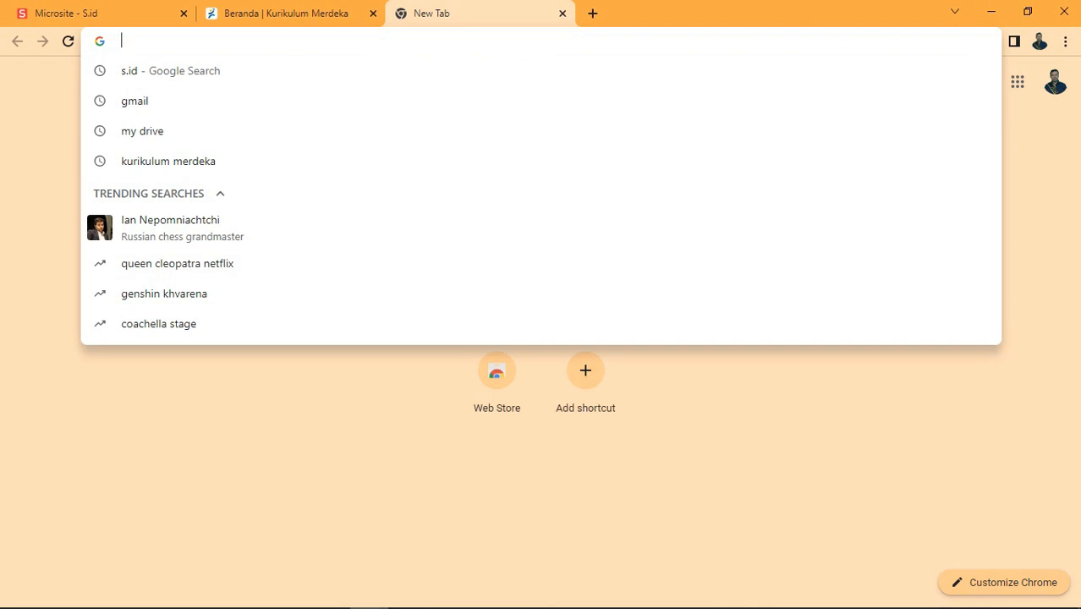
Step: Search 'guru k', open the Merdeka Mengajar page at guru.kemdikbud.go.id, copy its address, close the tab
text(guru k)
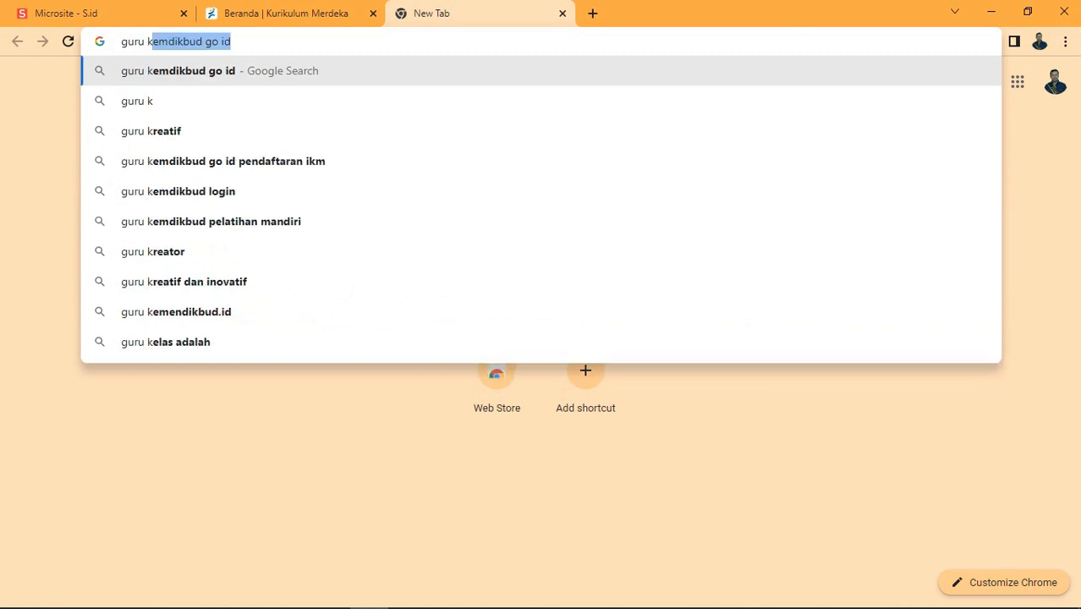
key(Return)
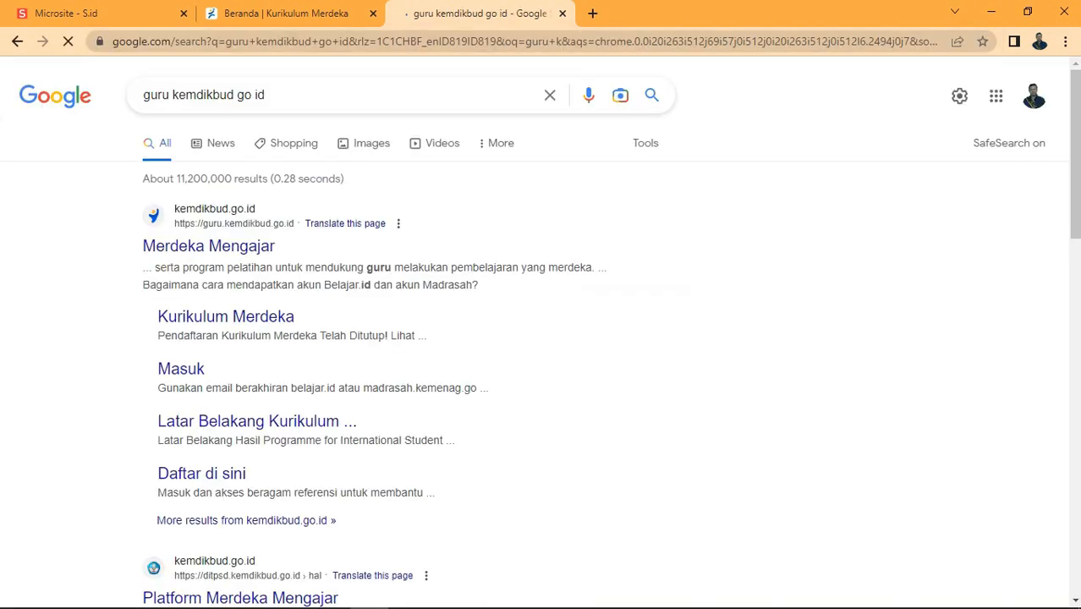
click(208, 245)
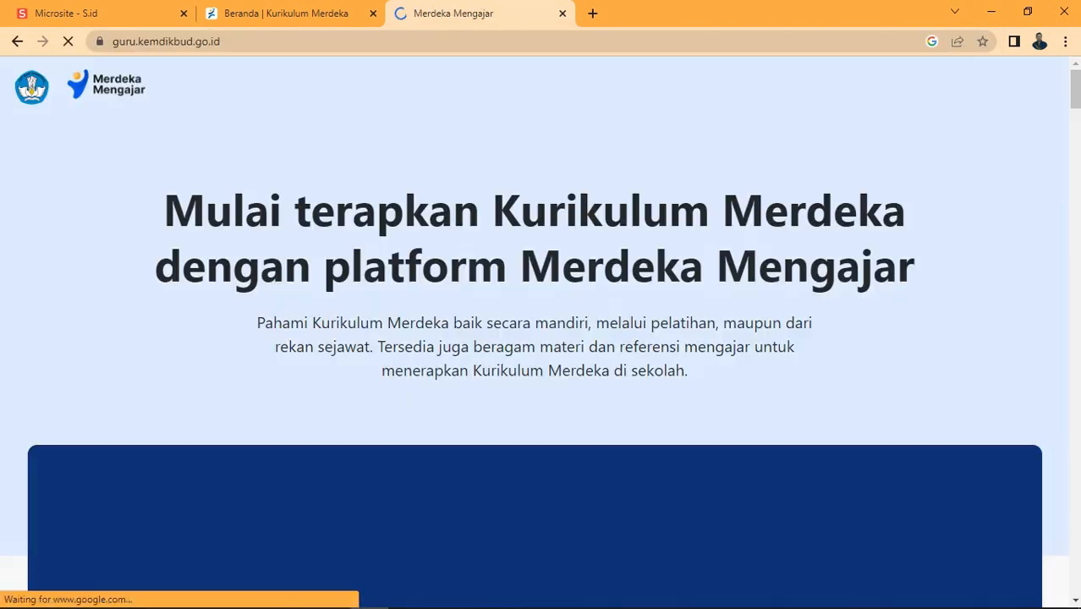
key(ctrl+l)
key(ctrl+c)
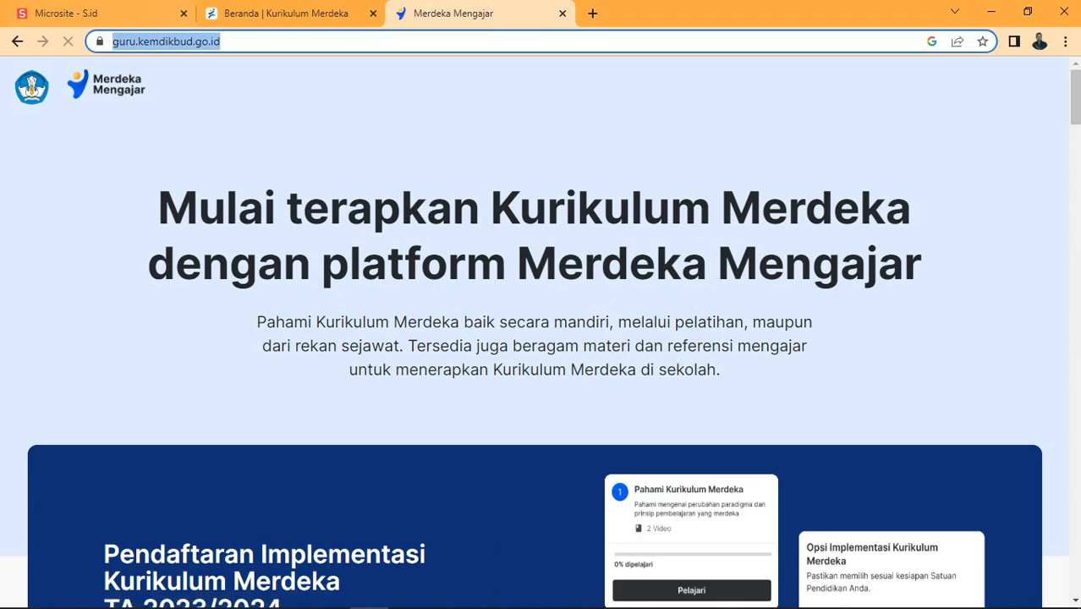
key(ctrl+w)
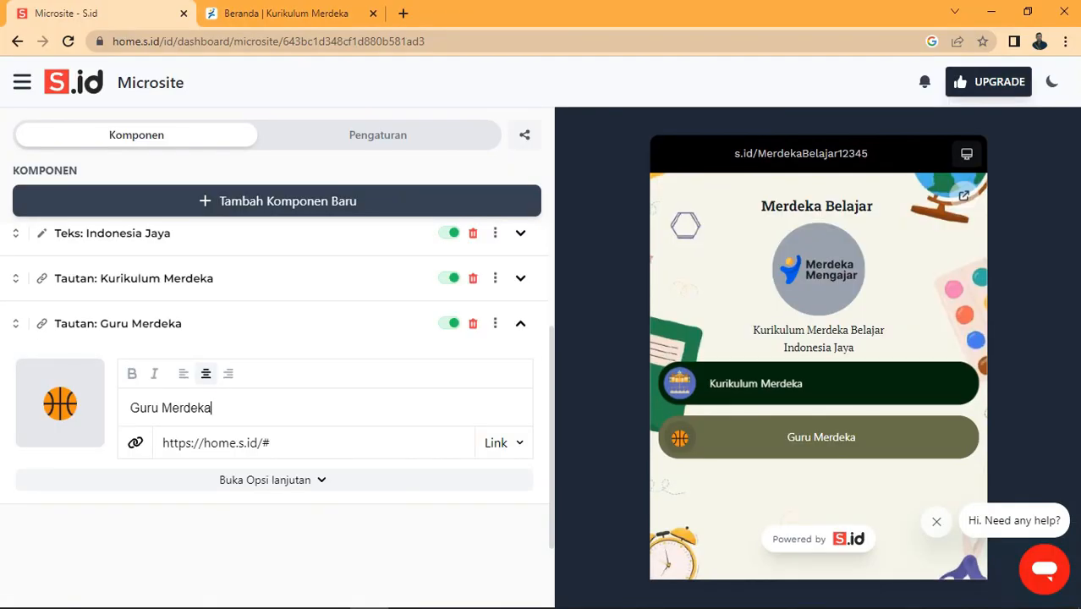
key(Tab)
key(ctrl+v)
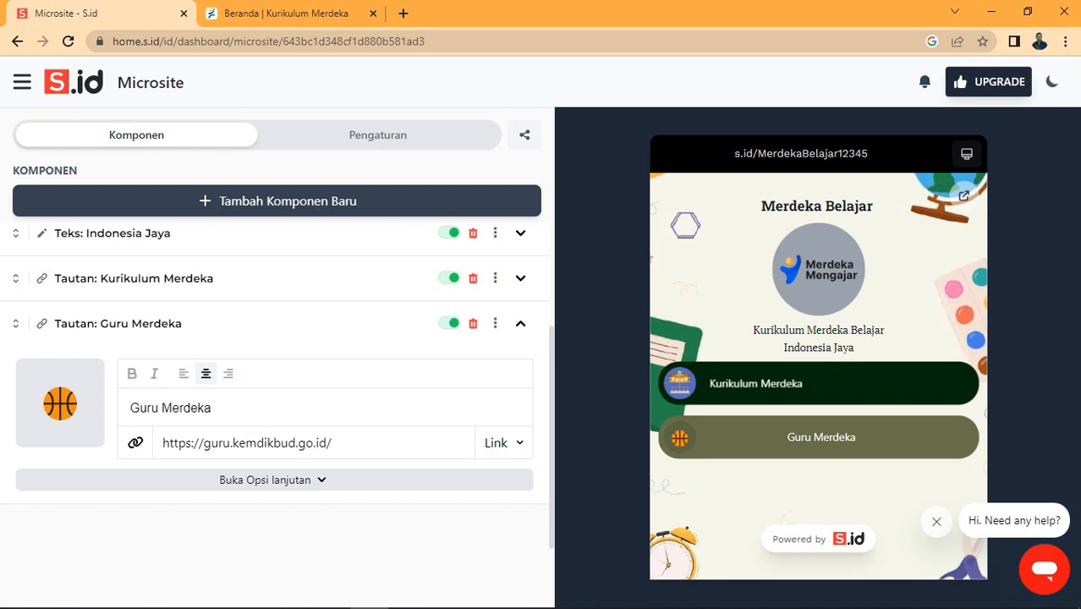
click(274, 480)
scroll(274, 474, down, 2)
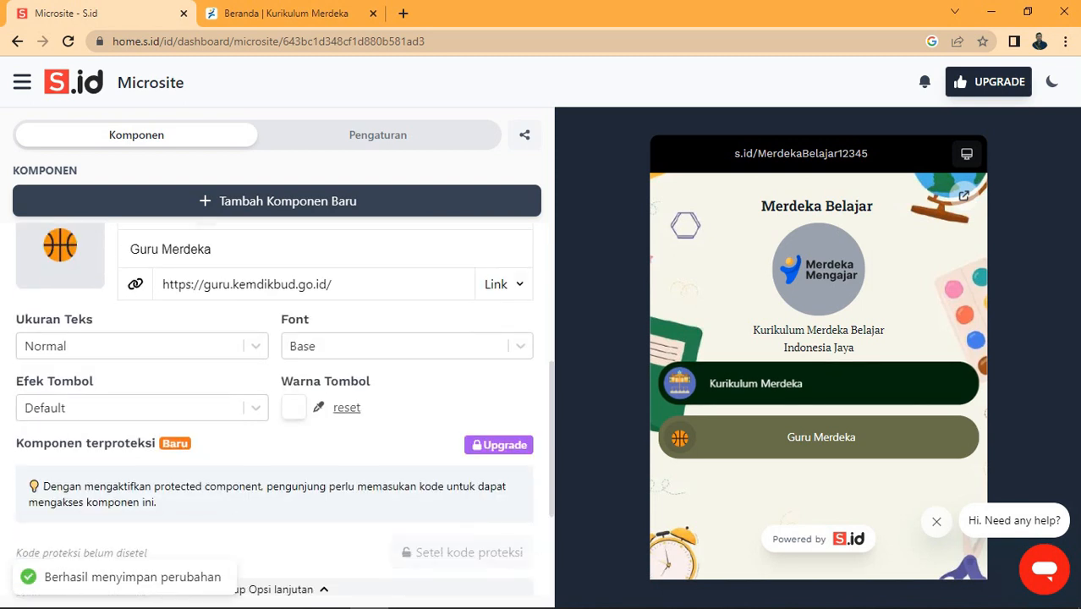
Step: Give the Guru Merdeka button a Shake effect and dark red colour 460404
click(135, 408)
click(50, 478)
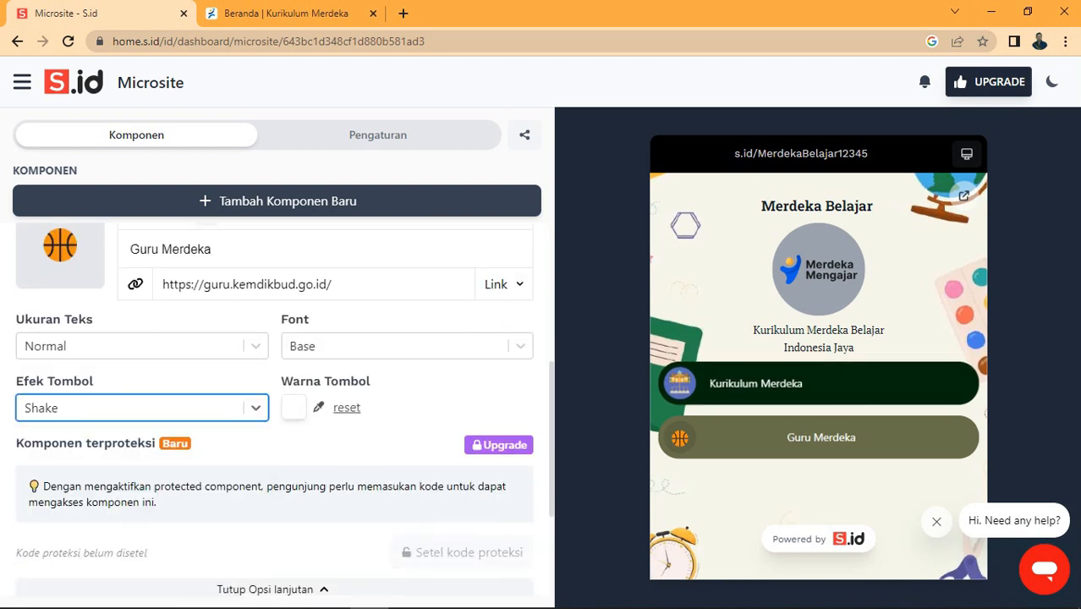
click(293, 407)
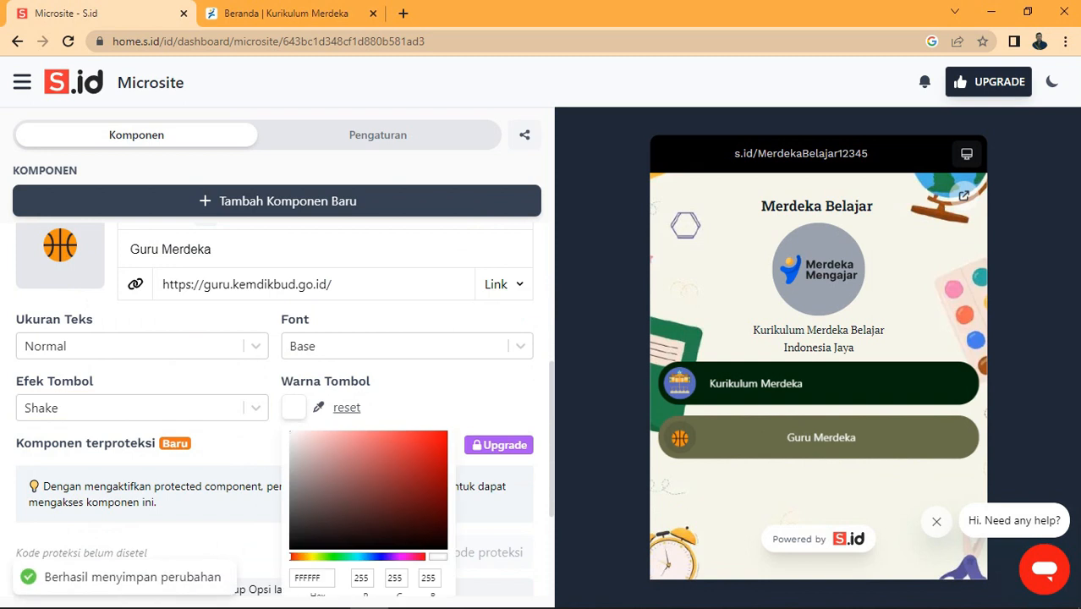
click(438, 516)
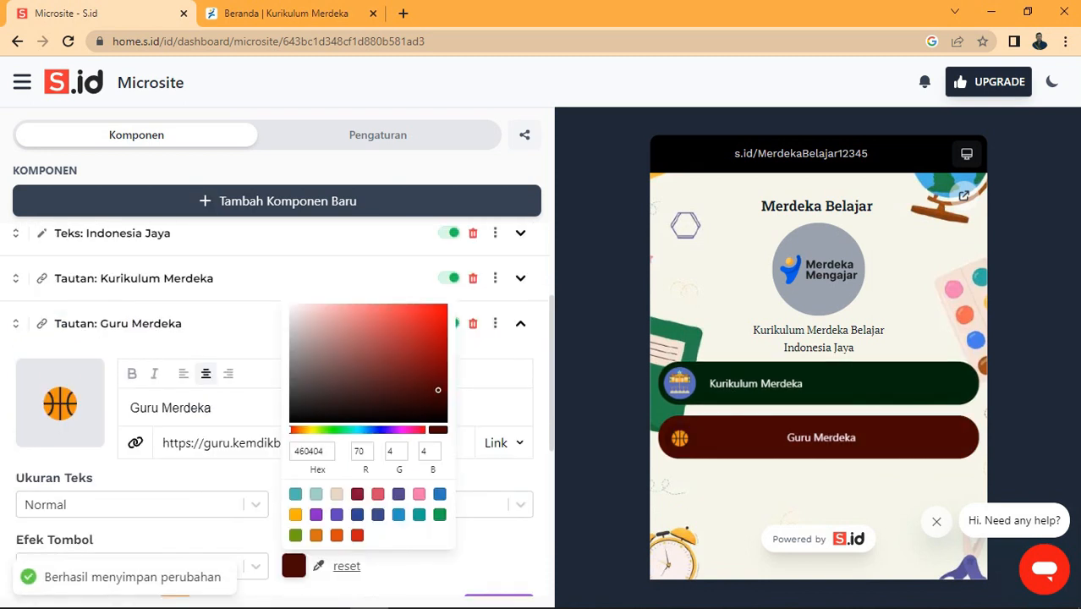
scroll(276, 412, down, 2)
scroll(276, 412, down, 1)
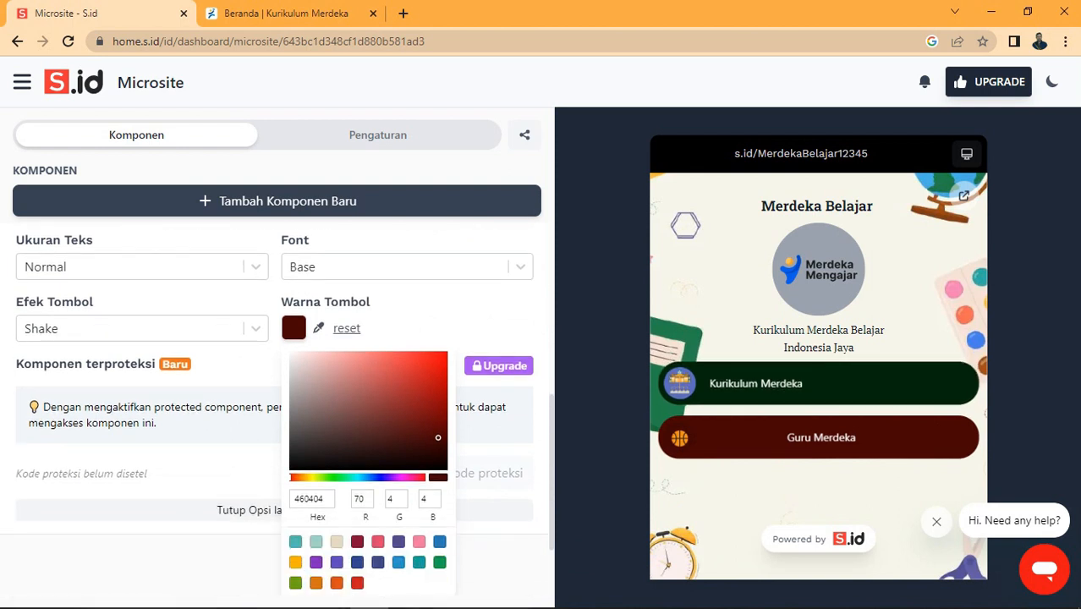
scroll(277, 380, up, 1)
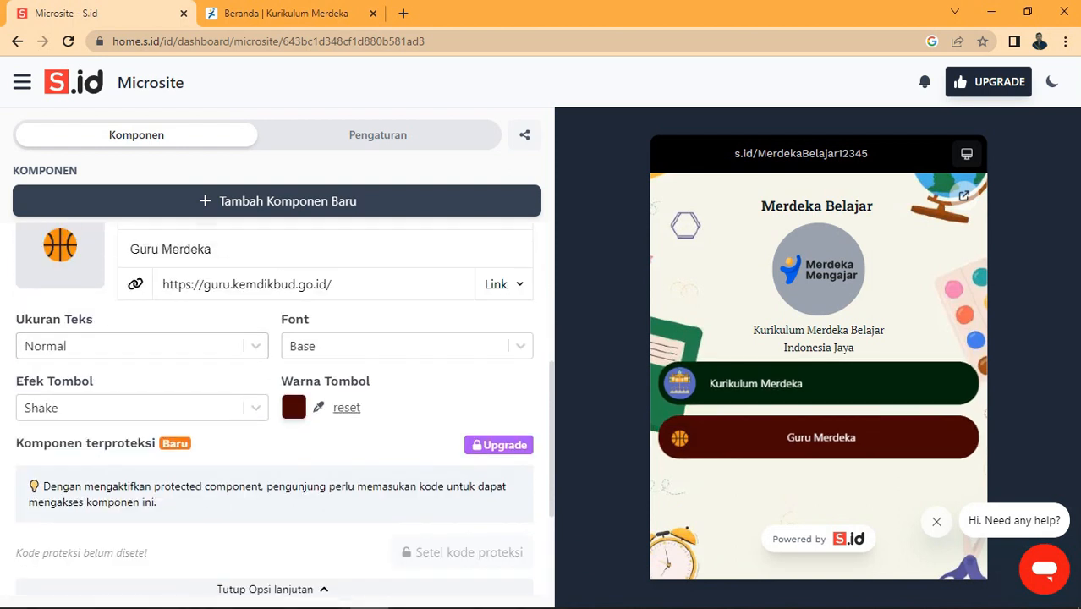
scroll(277, 411, up, 1)
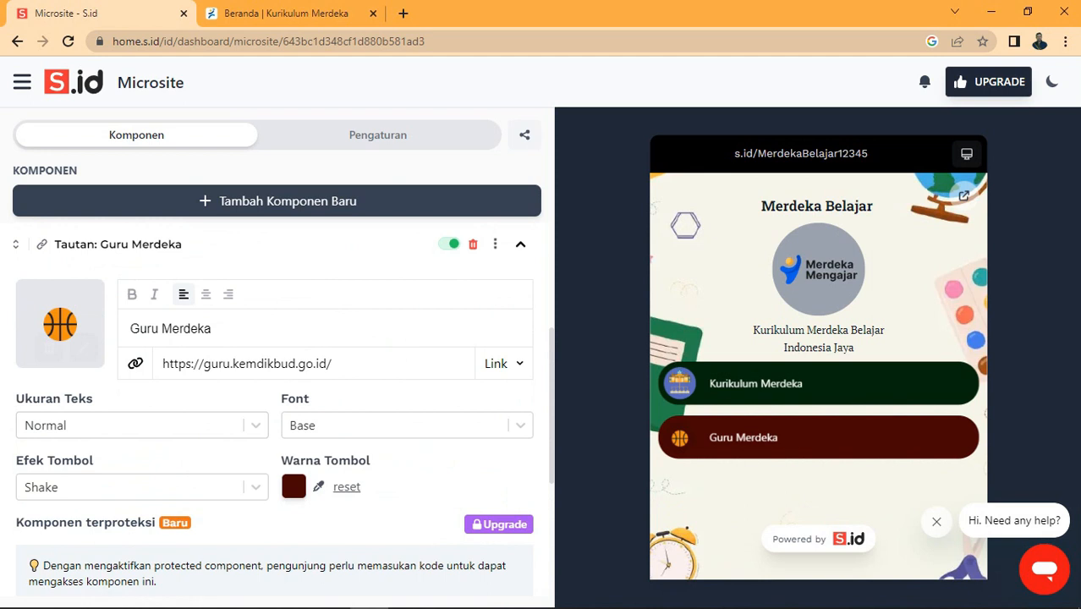
Step: Upload the school illustration as the Guru Merdeka button's icon and collapse its settings
click(84, 348)
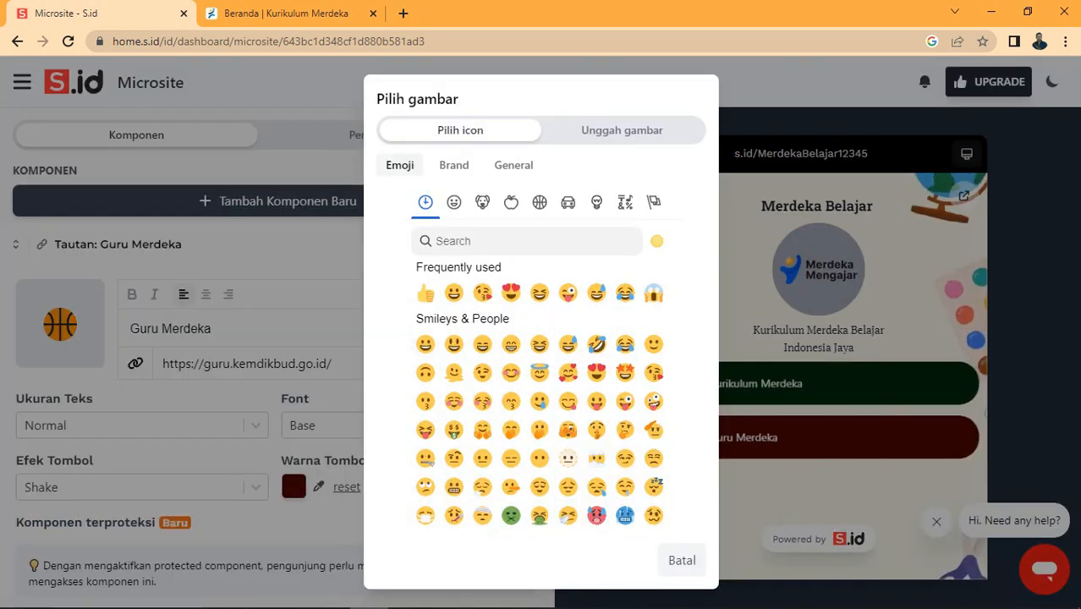
click(621, 131)
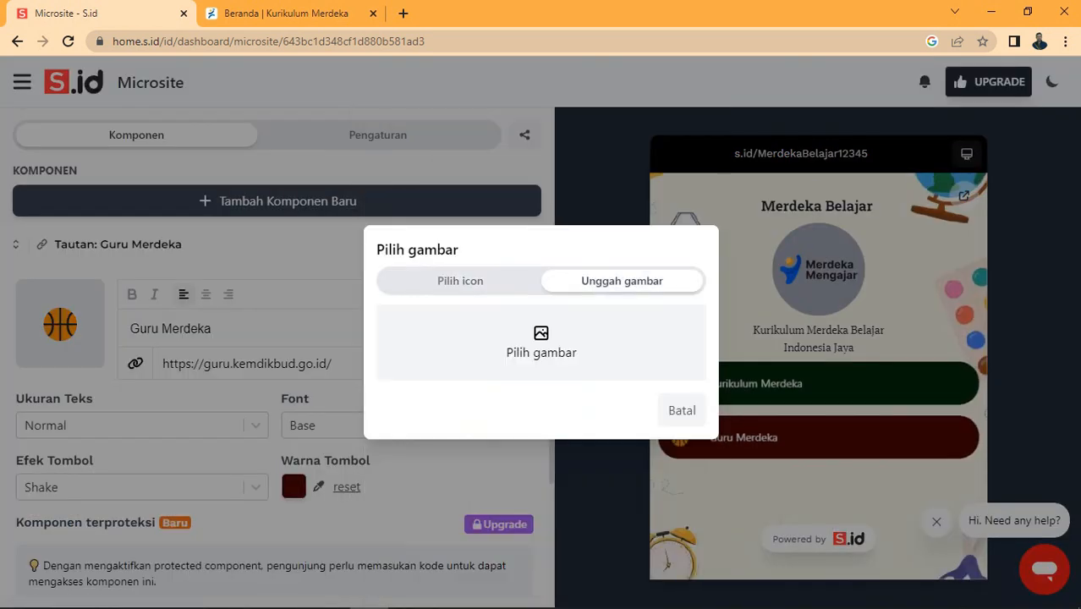
click(509, 351)
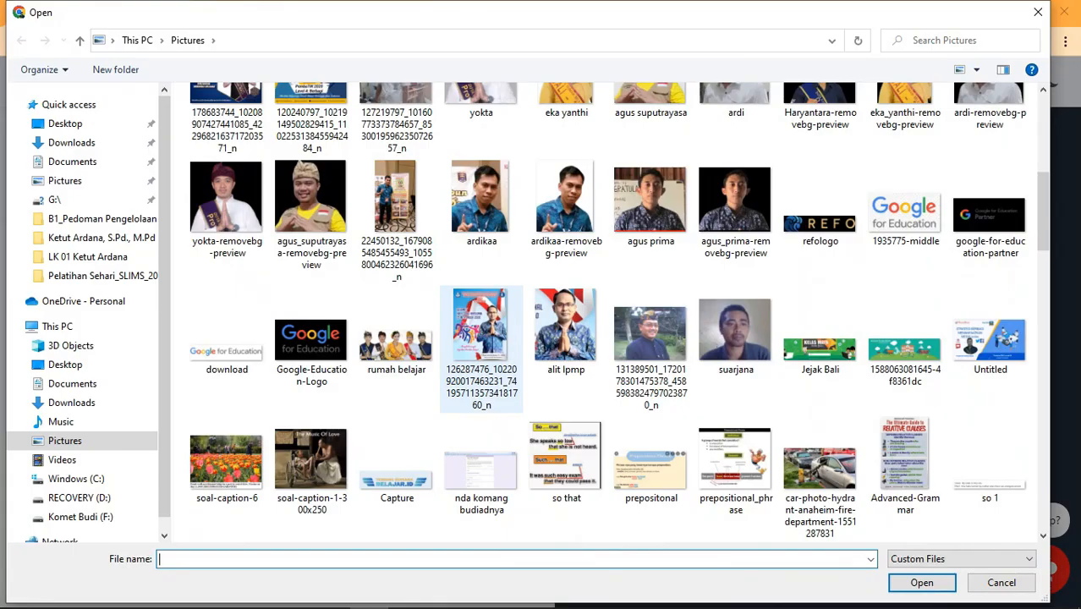
scroll(482, 349, down, 8)
scroll(650, 356, up, 7)
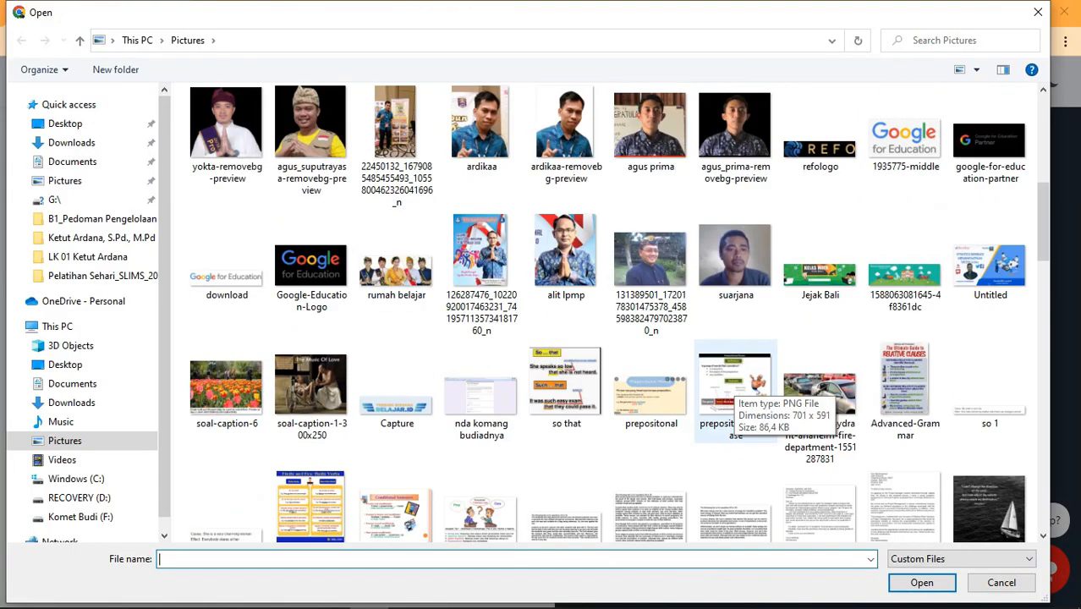
scroll(649, 315, up, 5)
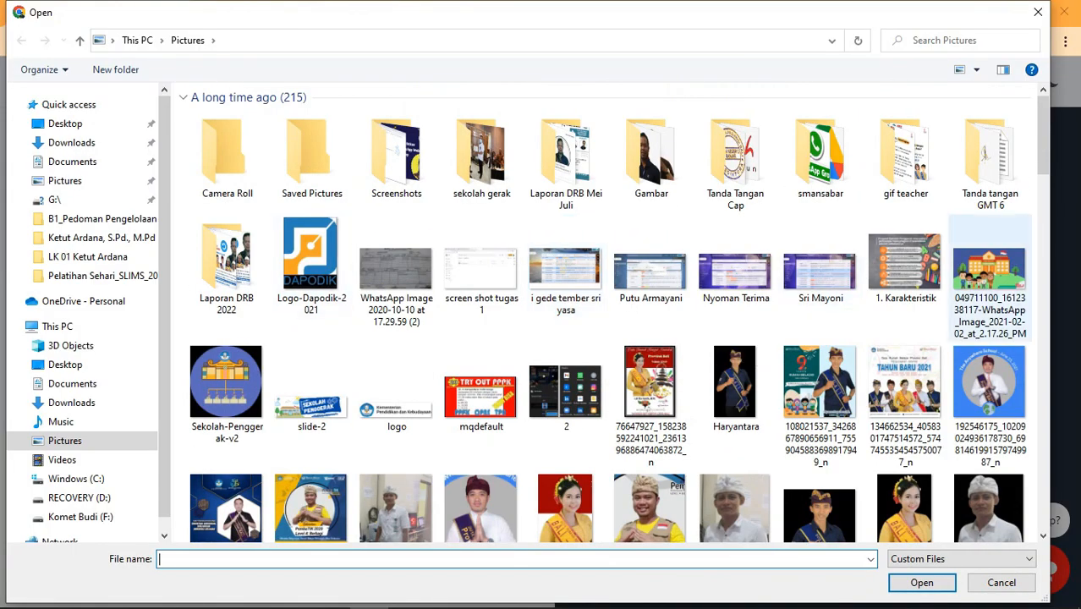
double_click(989, 269)
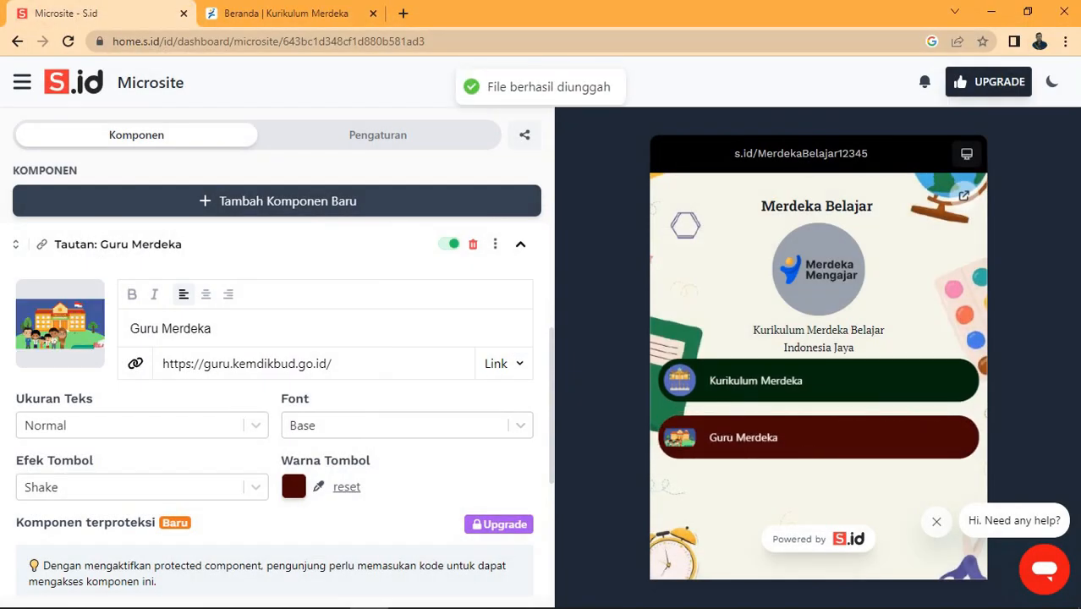
scroll(277, 406, down, 1)
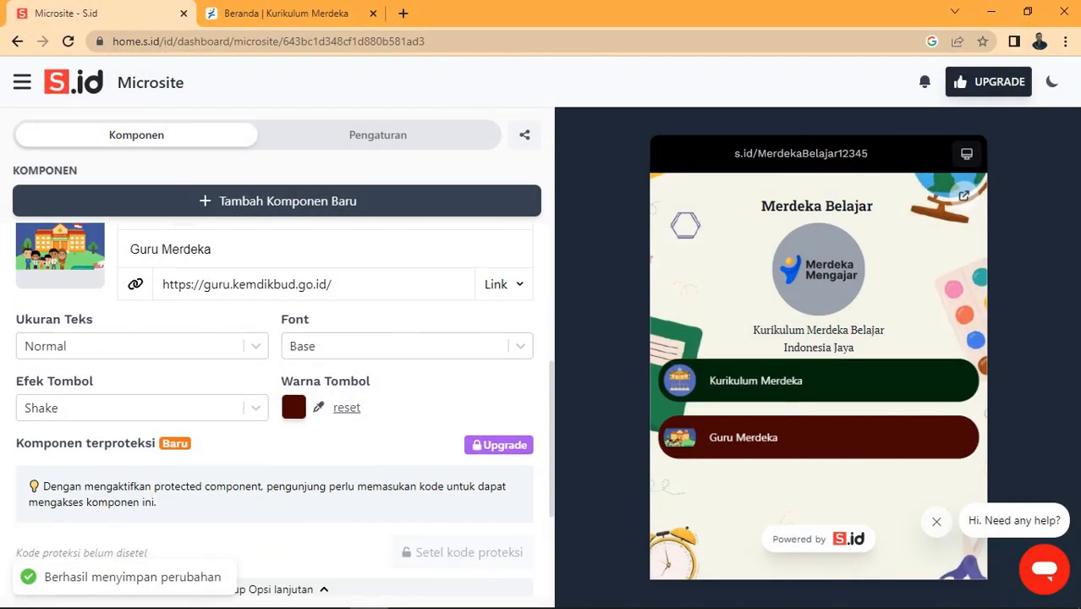
scroll(406, 347, up, 1)
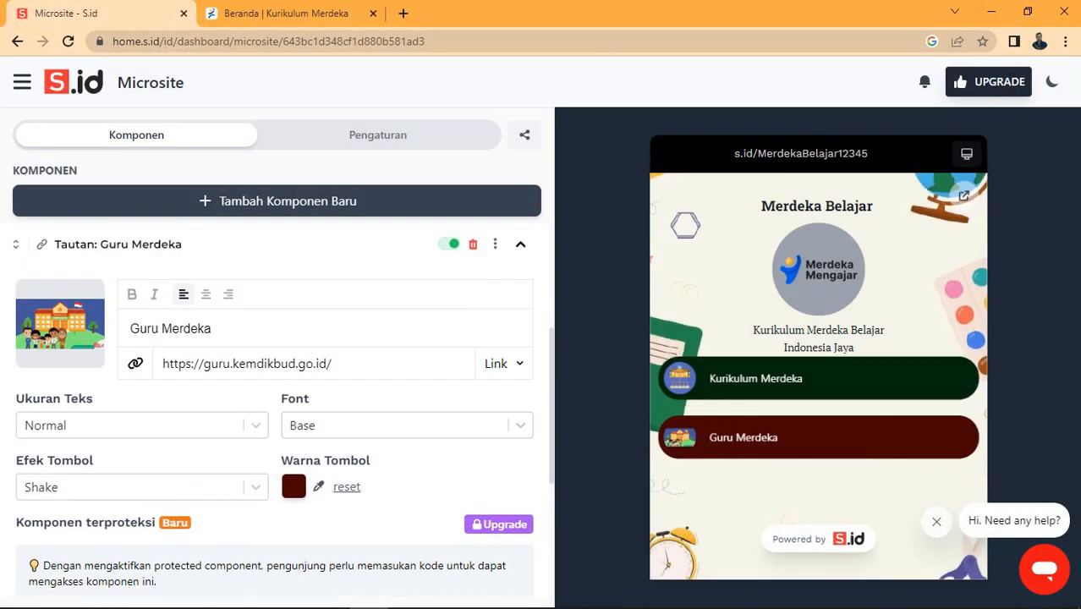
click(520, 245)
scroll(507, 292, up, 1)
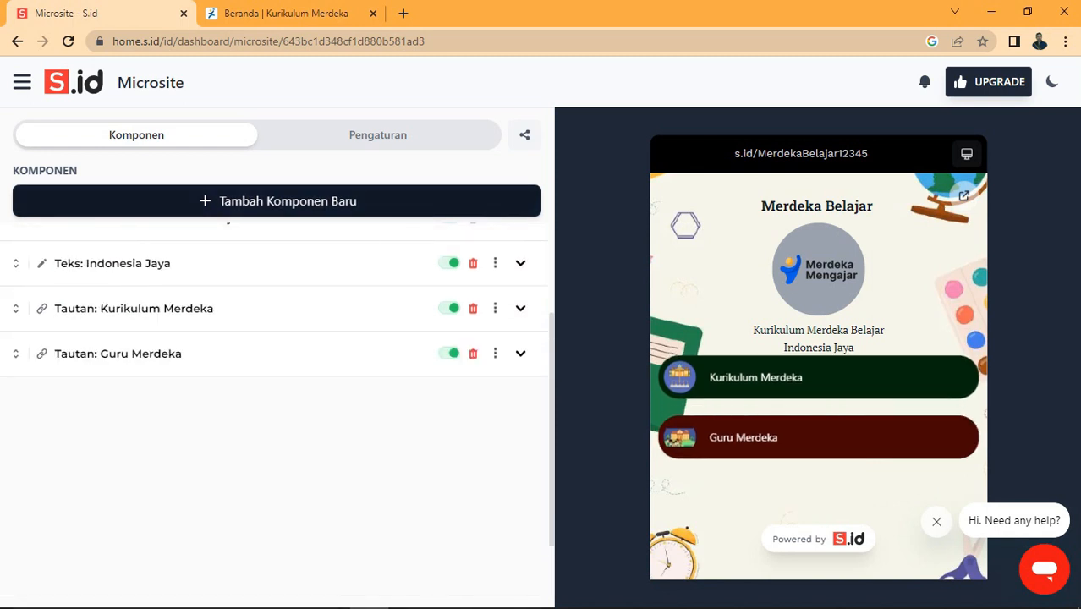
Step: Add a Profile component using the village-and-school landscape illustration as its cover image
click(279, 203)
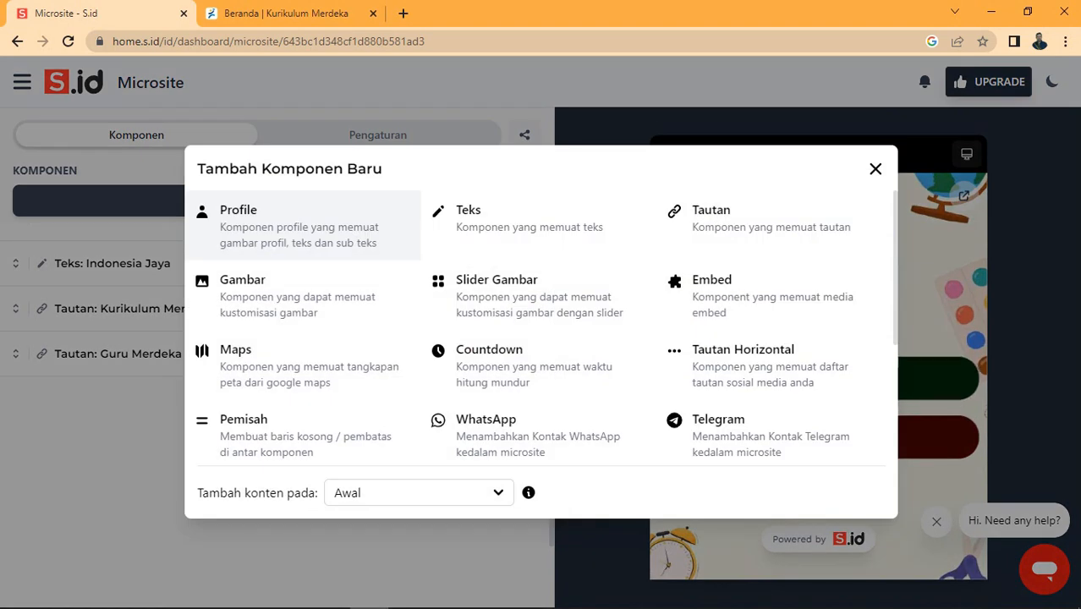
click(279, 222)
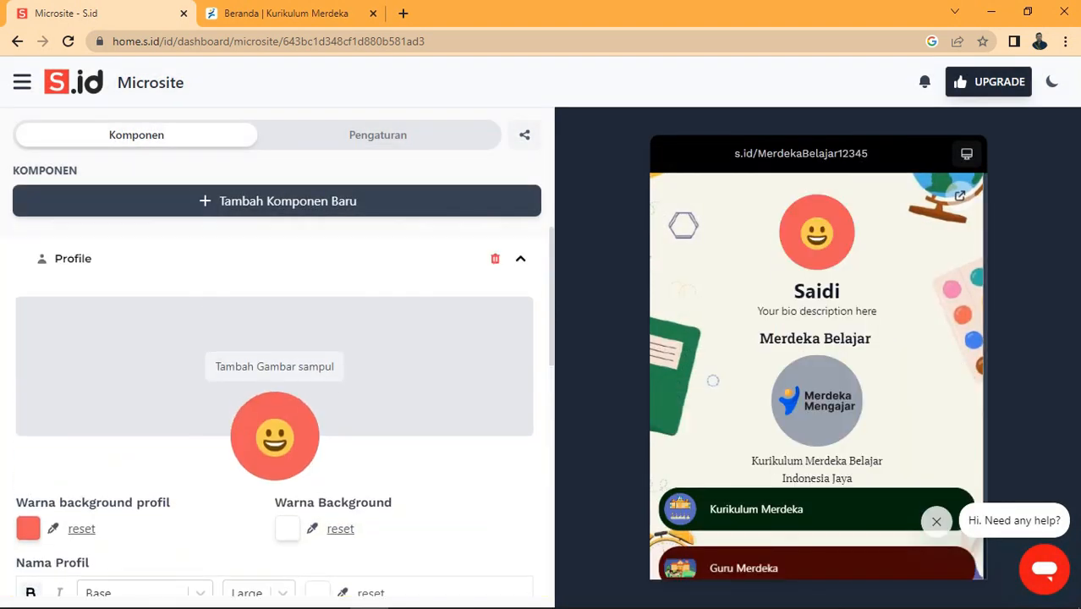
scroll(276, 406, down, 3)
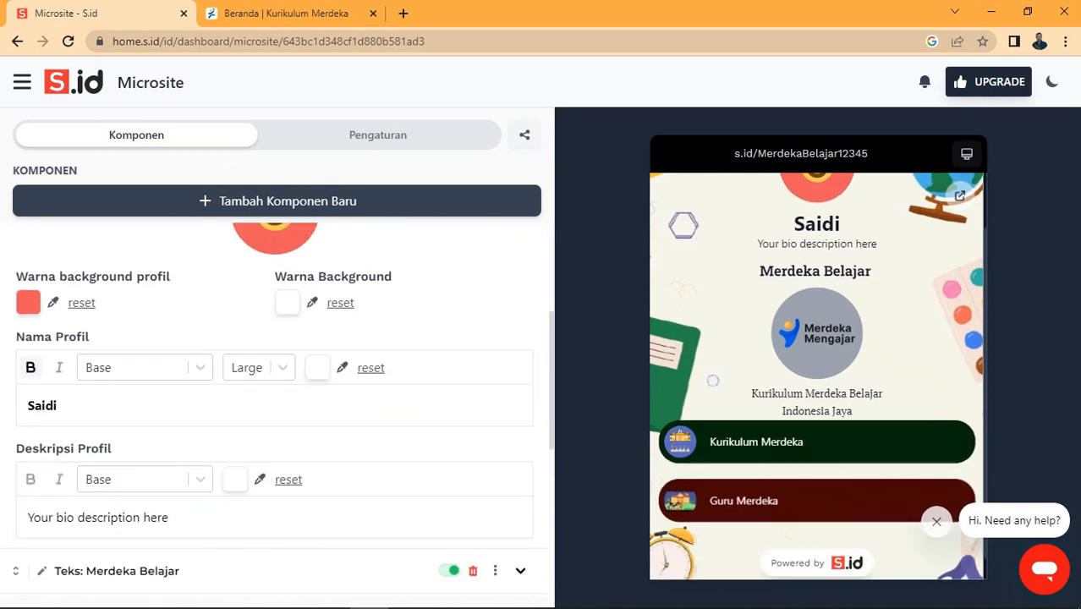
scroll(276, 406, up, 2)
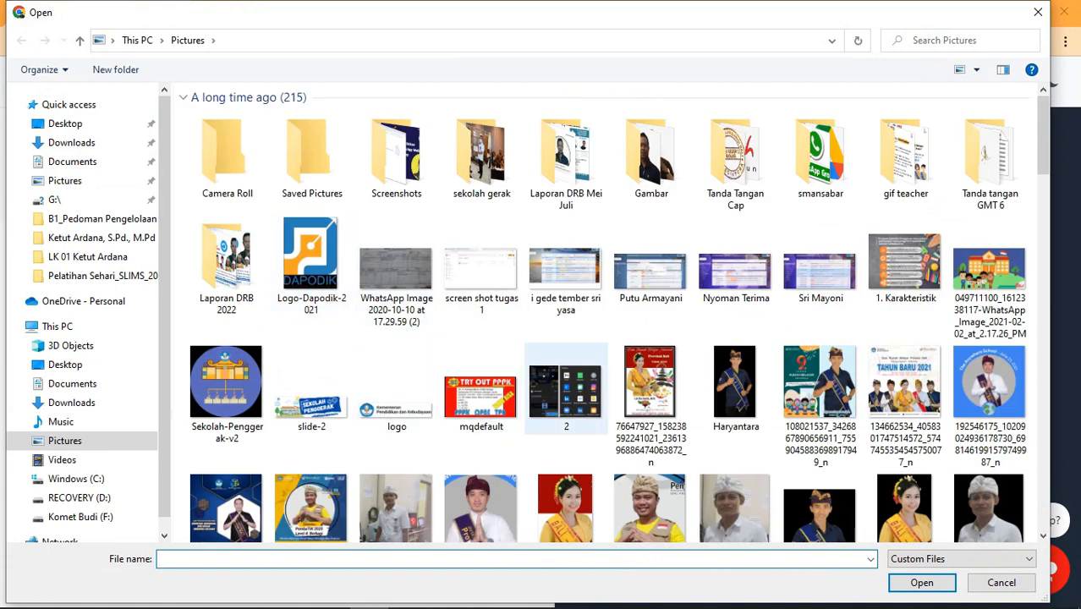
scroll(566, 389, down, 5)
double_click(904, 347)
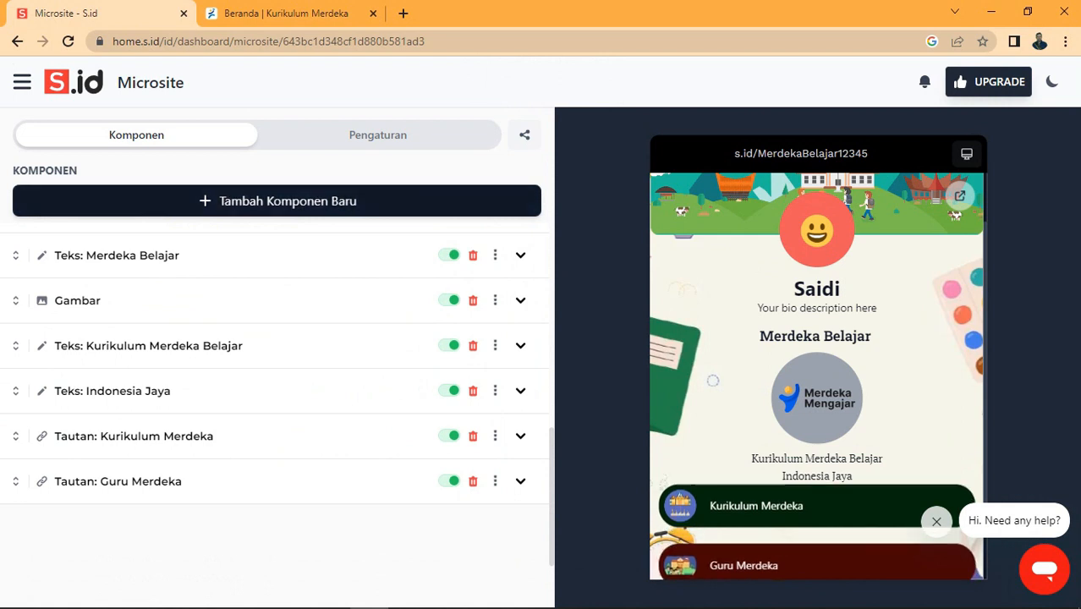
click(279, 201)
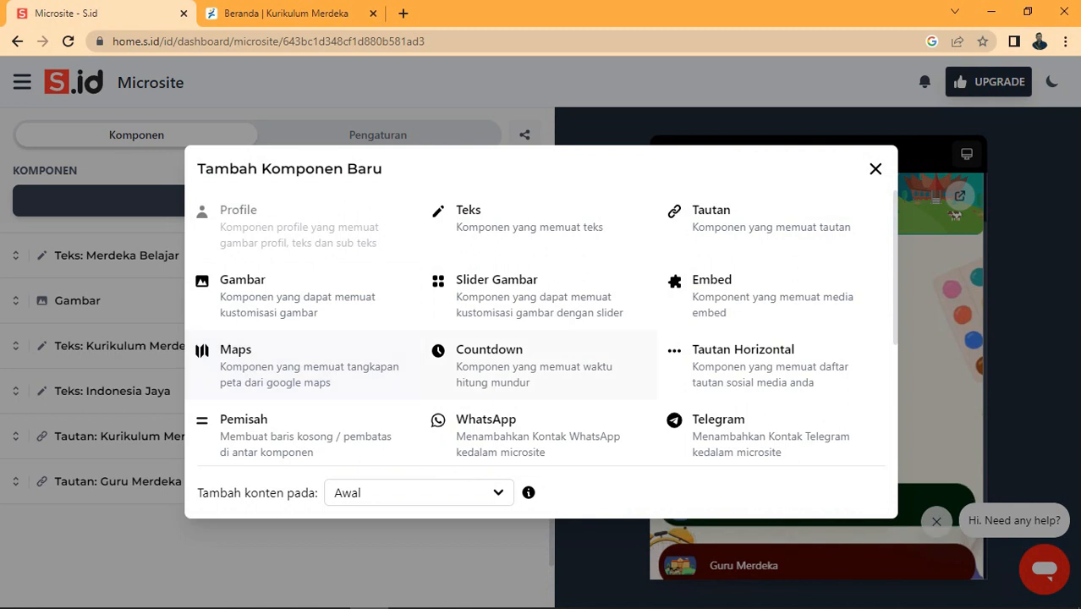
Step: Add a Countdown component and move the Guru Merdeka link above Kurikulum Merdeka
click(489, 364)
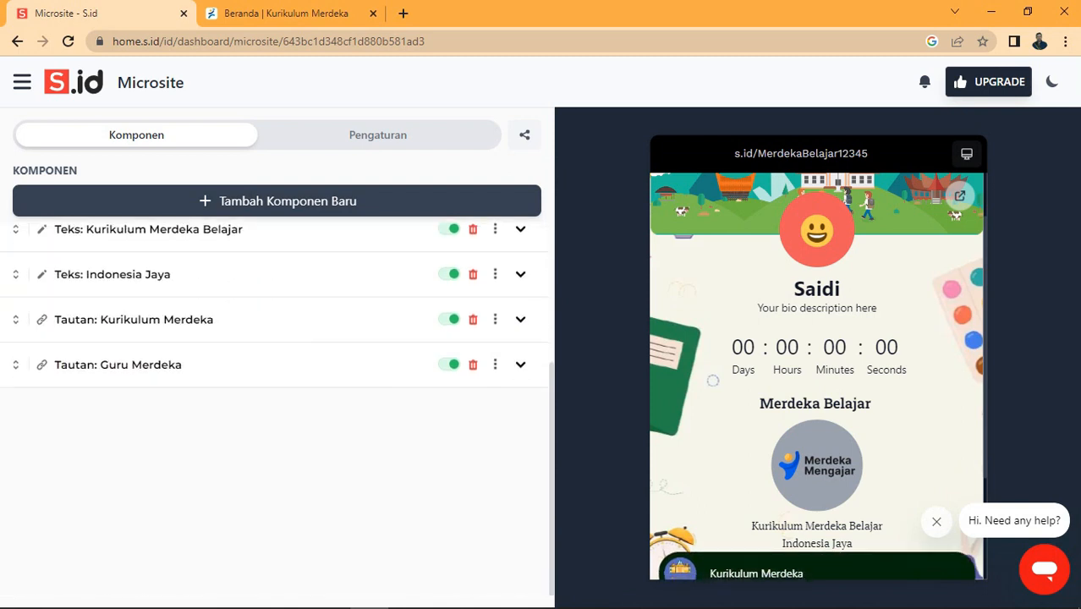
scroll(713, 380, down, 2)
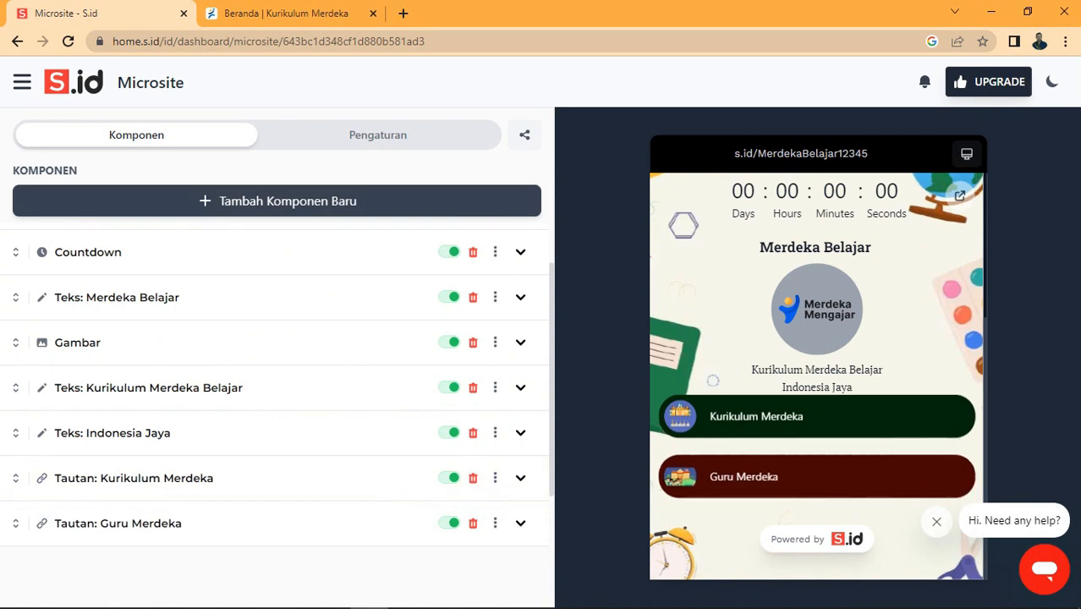
drag(15, 523, 5, 476)
click(276, 201)
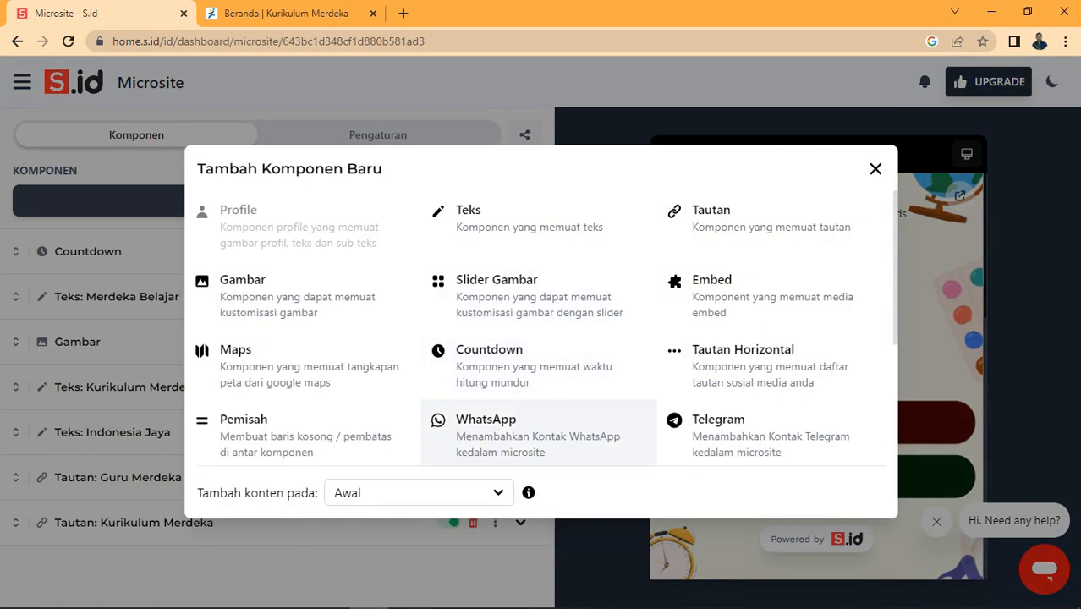
Step: Add a WhatsApp link with the contact's phone number and the contact's name as its title
click(524, 433)
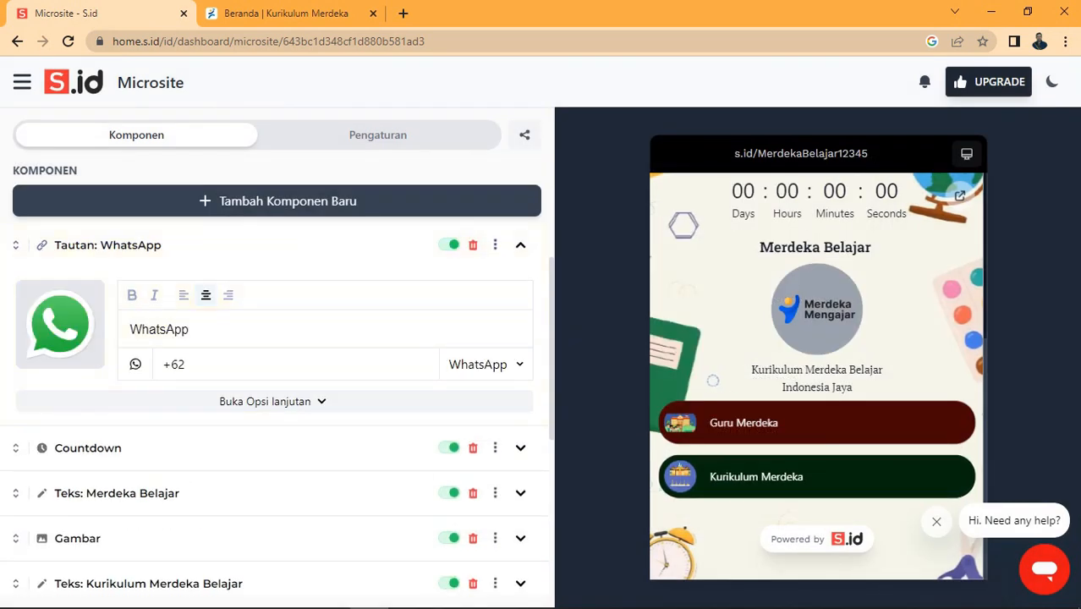
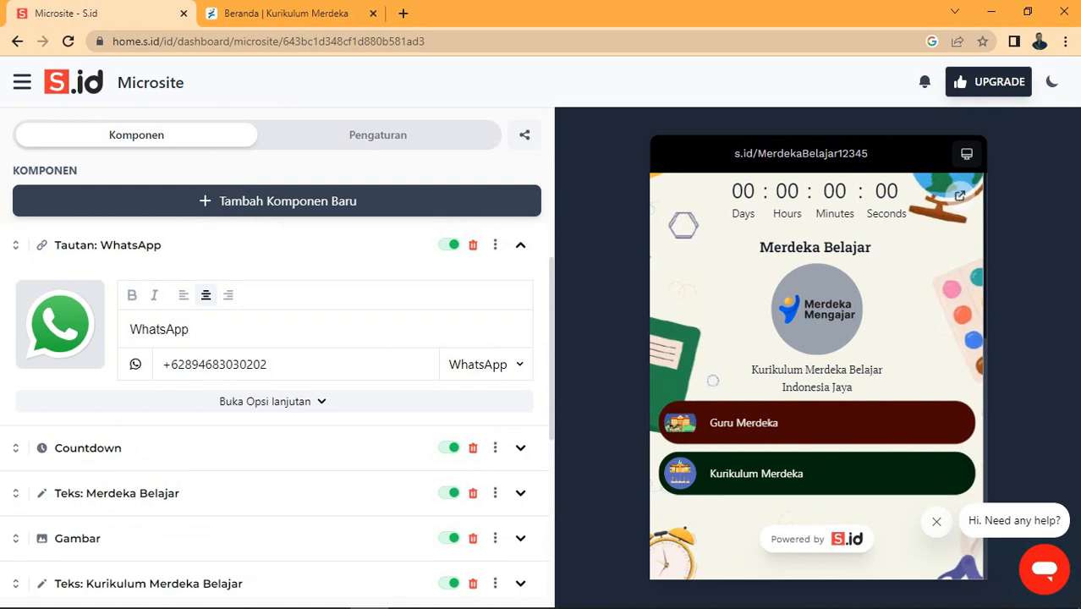
drag(191, 330, 104, 332)
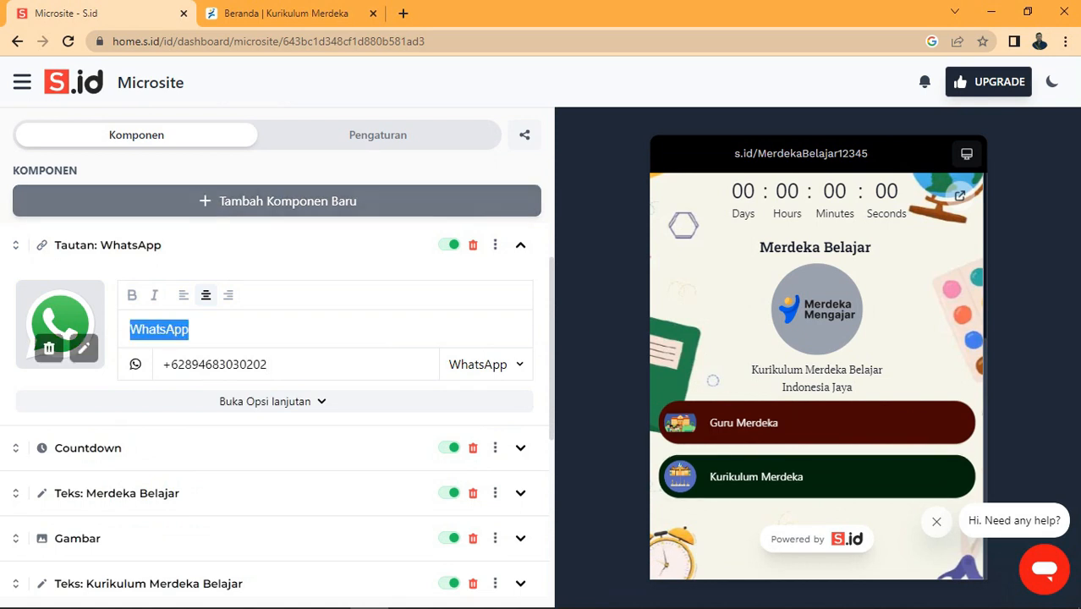
text(WA)
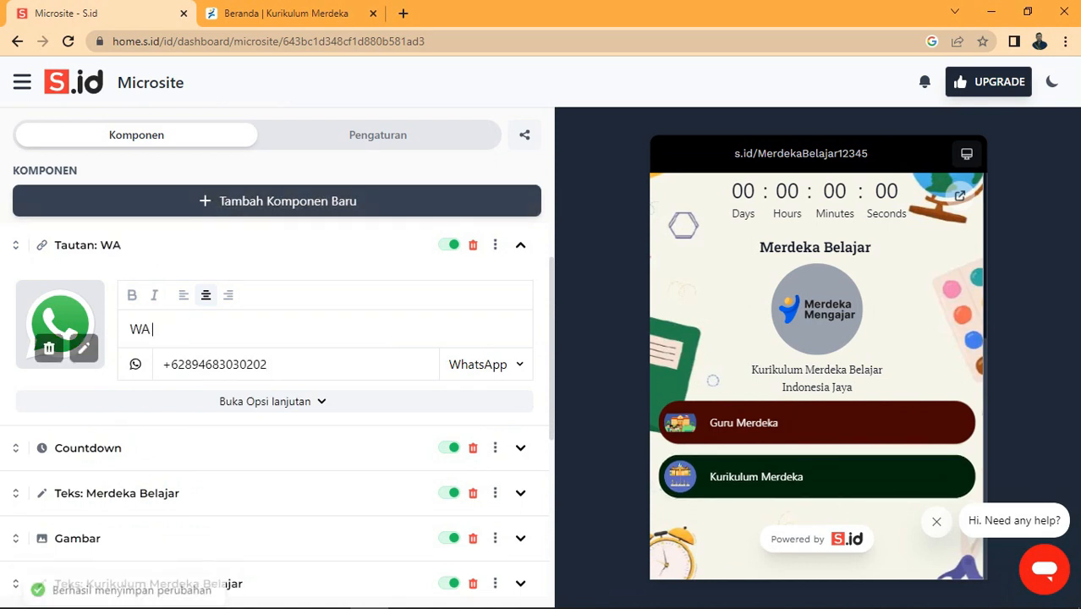
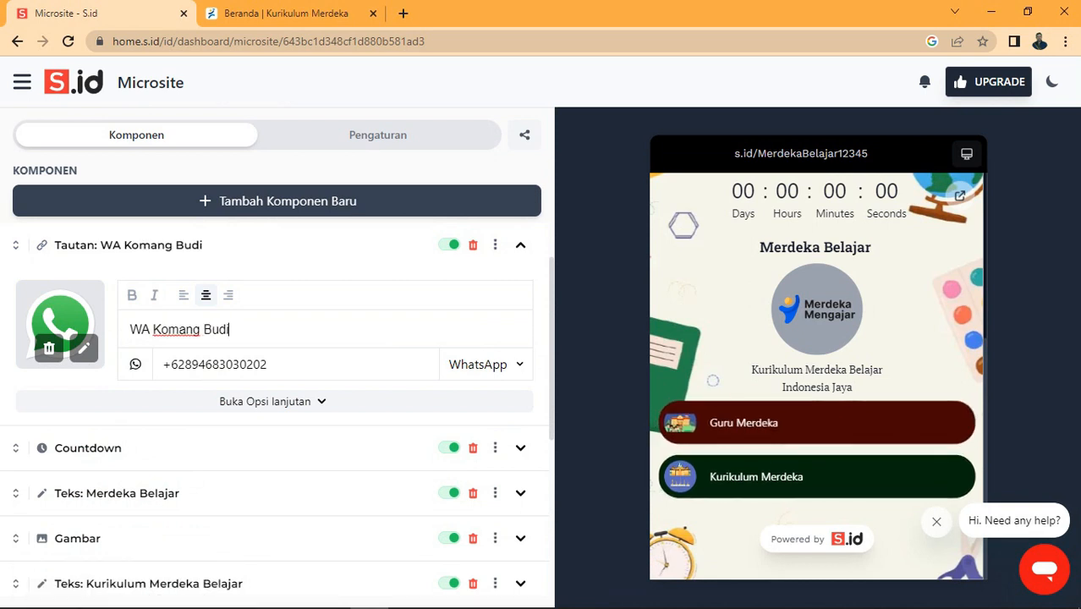
Step: Upload the portrait photo as the WhatsApp button's icon image
click(84, 348)
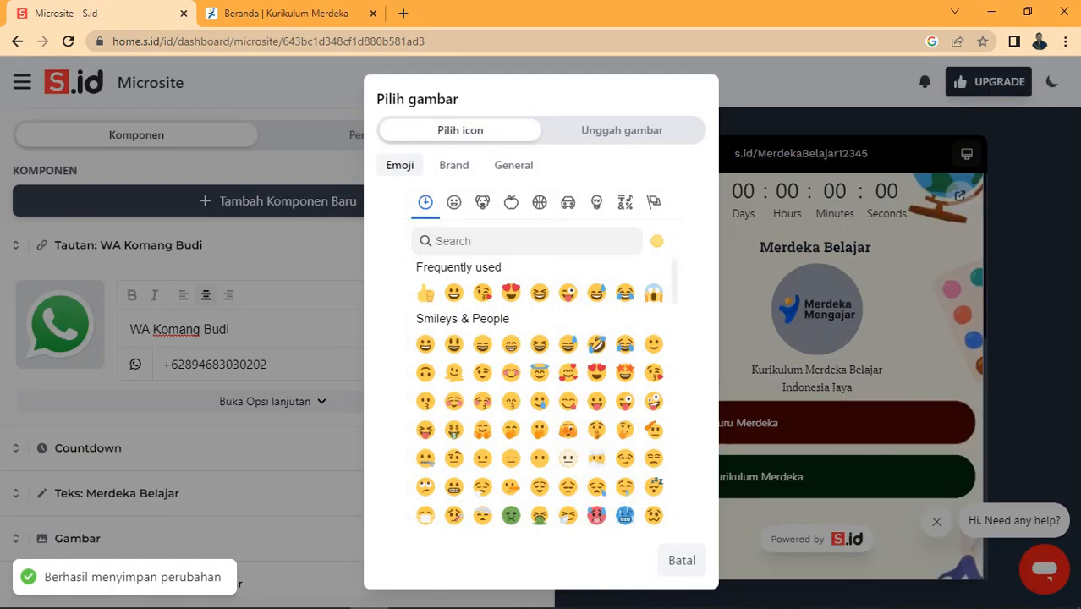
click(622, 131)
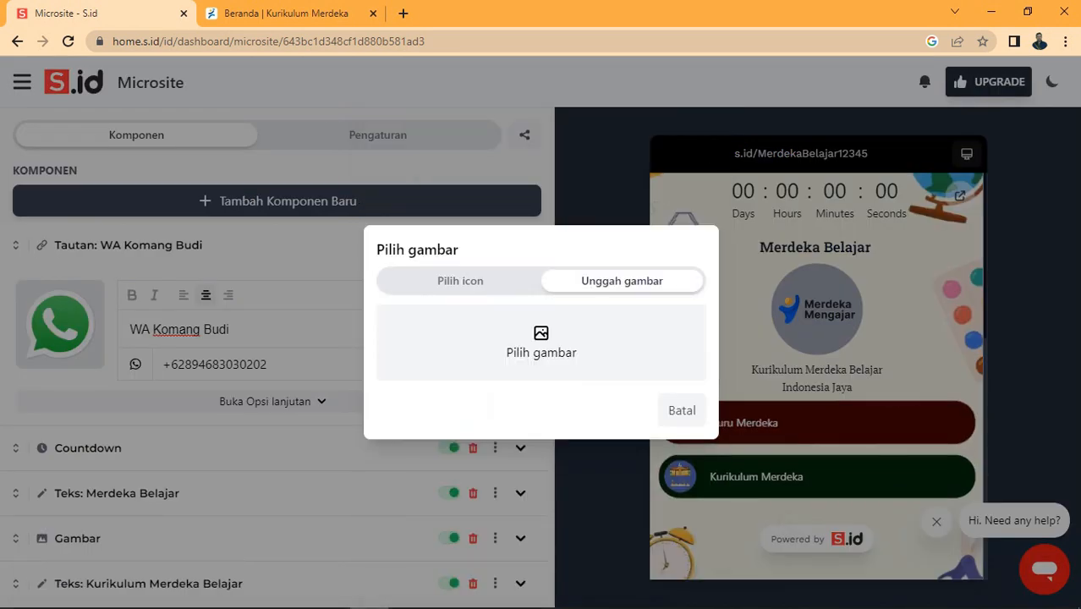
click(540, 346)
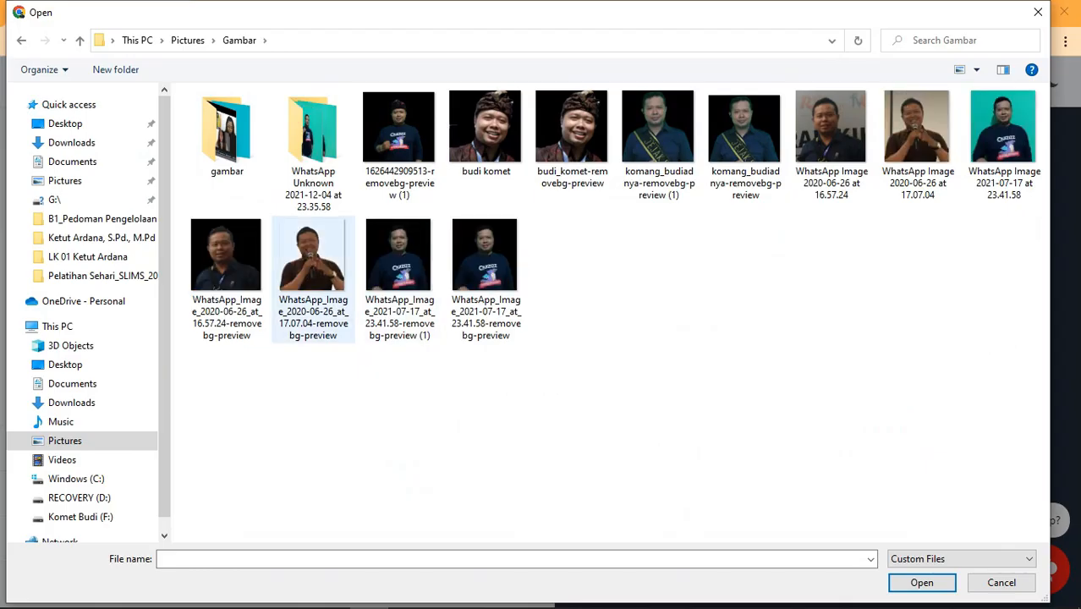
double_click(318, 274)
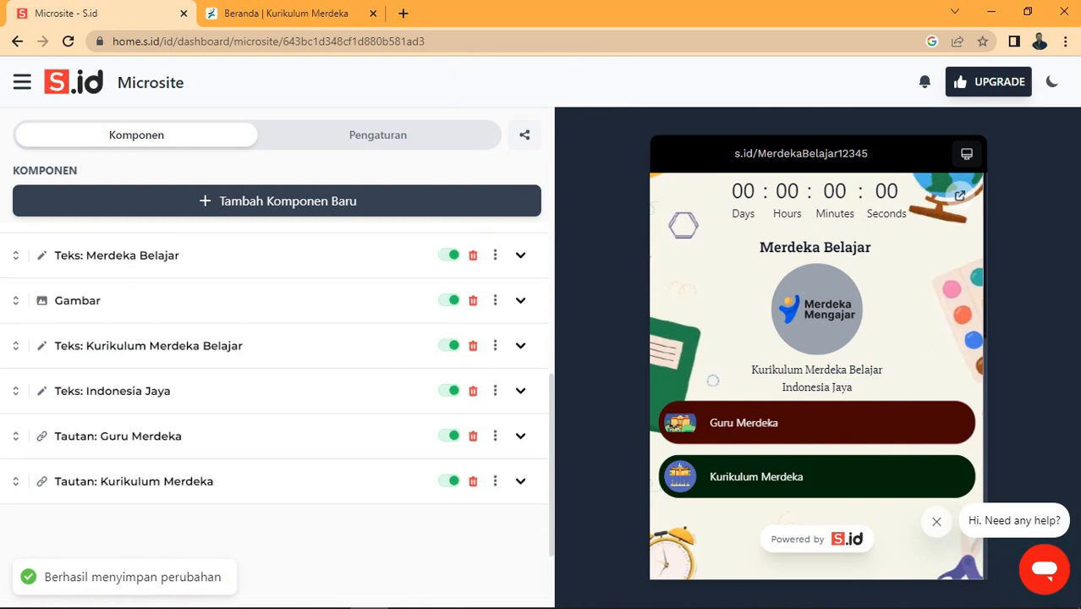
Step: Move the WhatsApp button to the end of the list, below Kurikulum Merdeka
scroll(277, 406, up, 3)
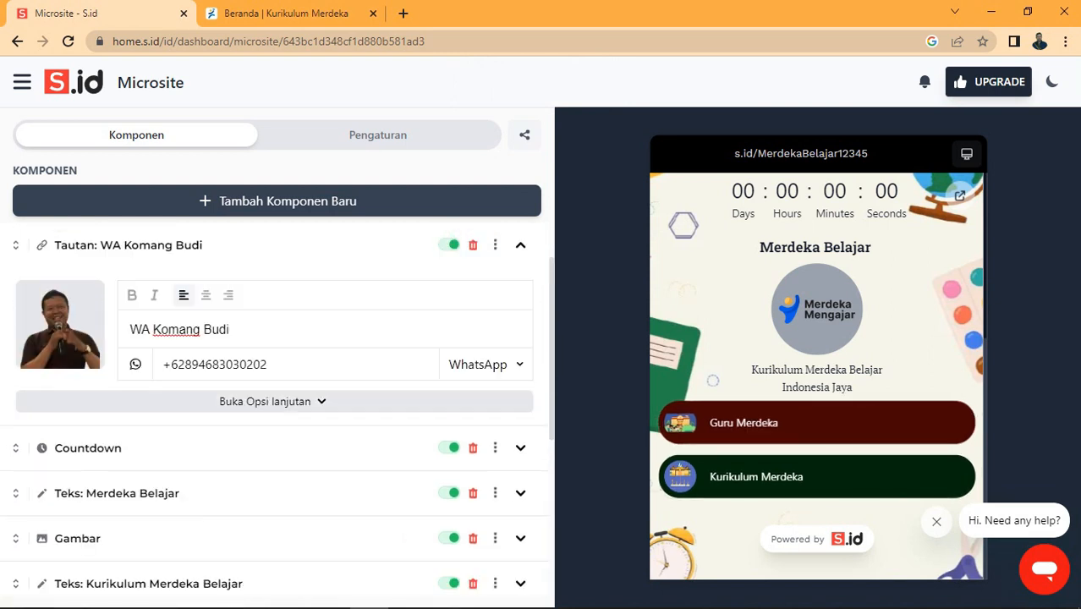
click(273, 401)
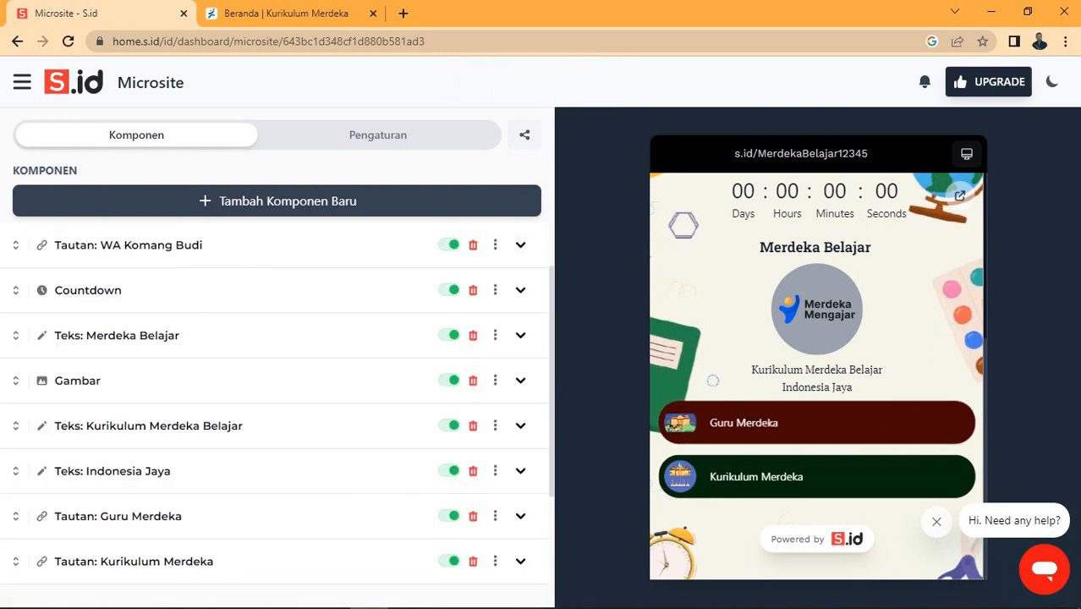
scroll(277, 406, up, 1)
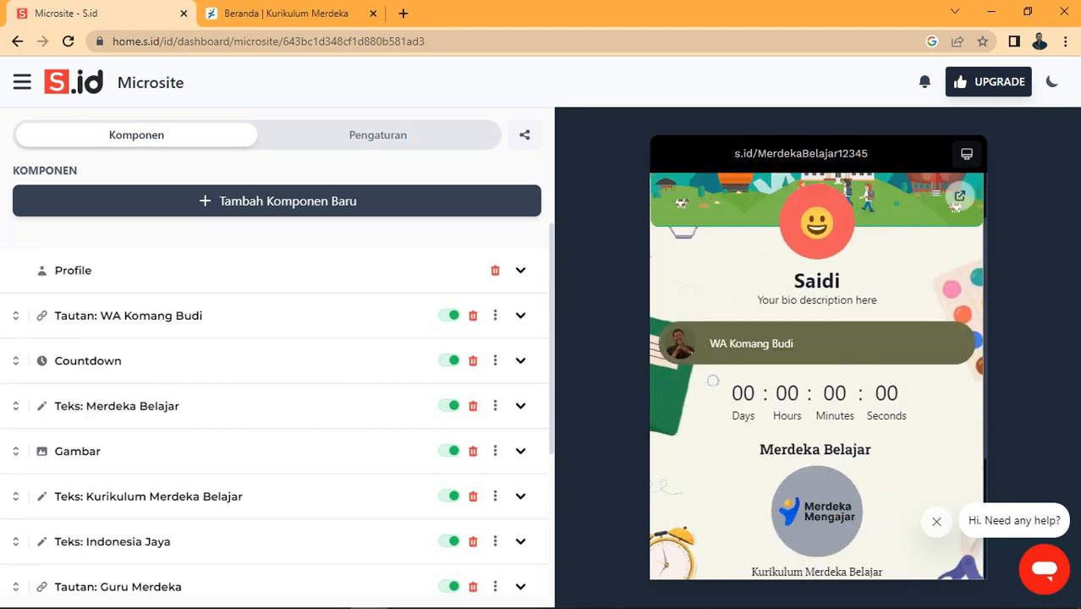
drag(15, 316, 15, 402)
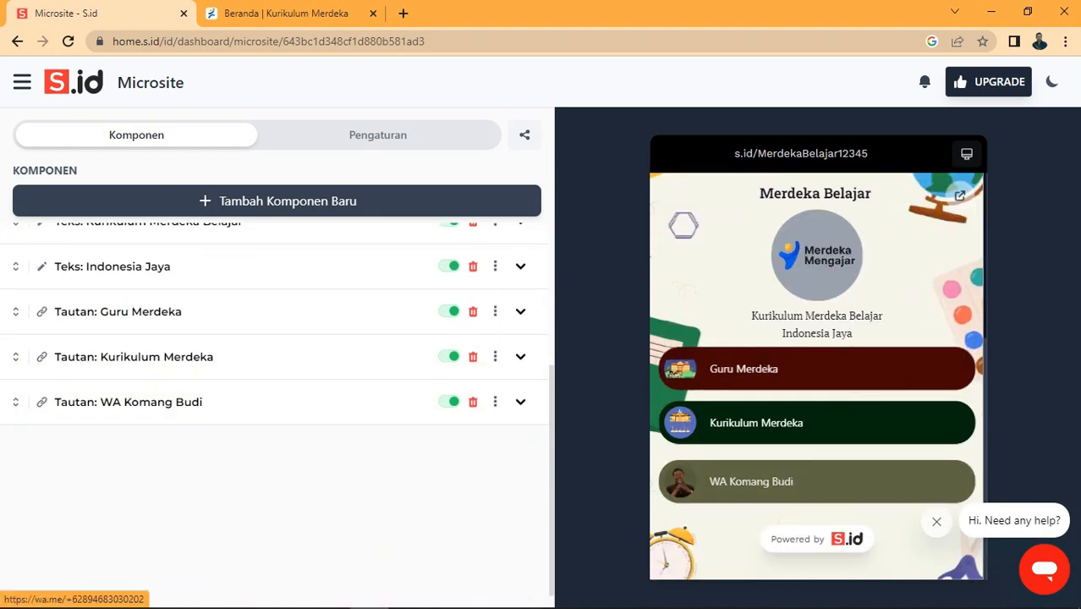
click(288, 200)
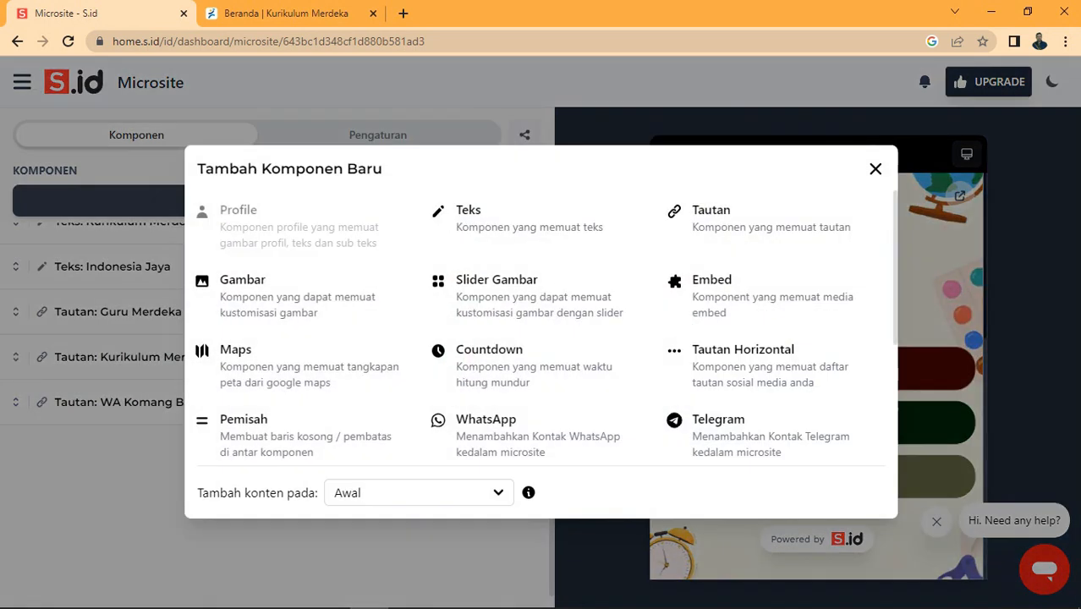
Step: Add a Tautan Horizontal row of social media icons below the link buttons
click(743, 363)
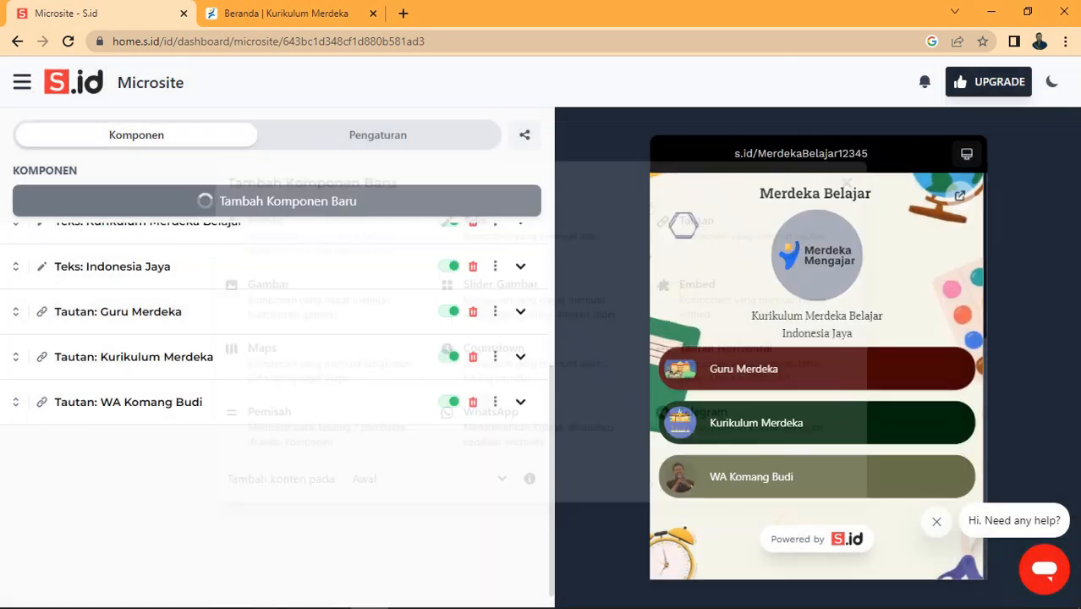
scroll(277, 389, up, 1)
scroll(276, 389, up, 1)
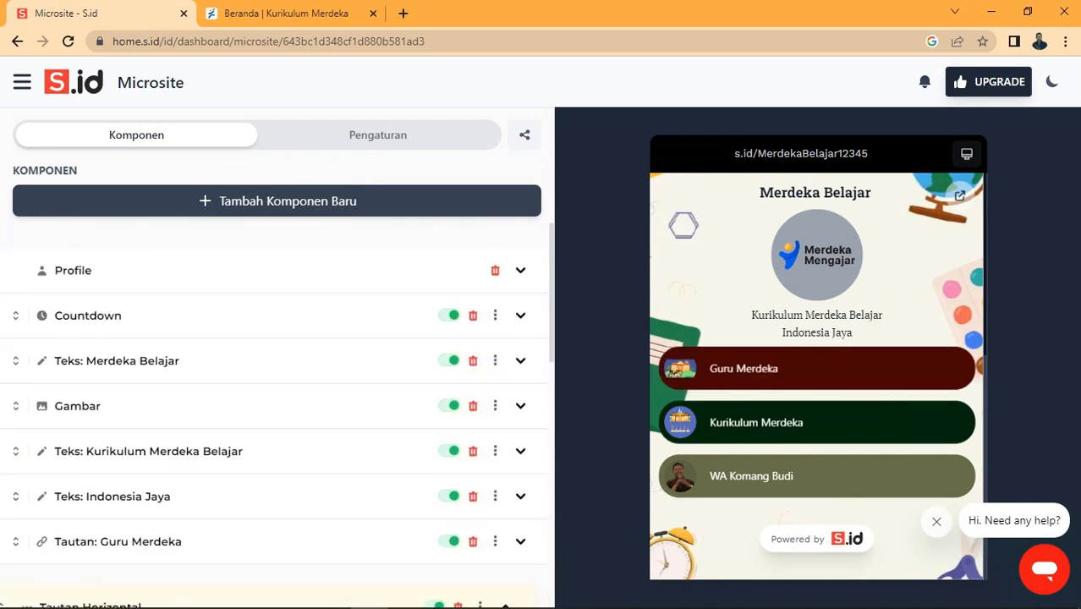
scroll(277, 389, down, 4)
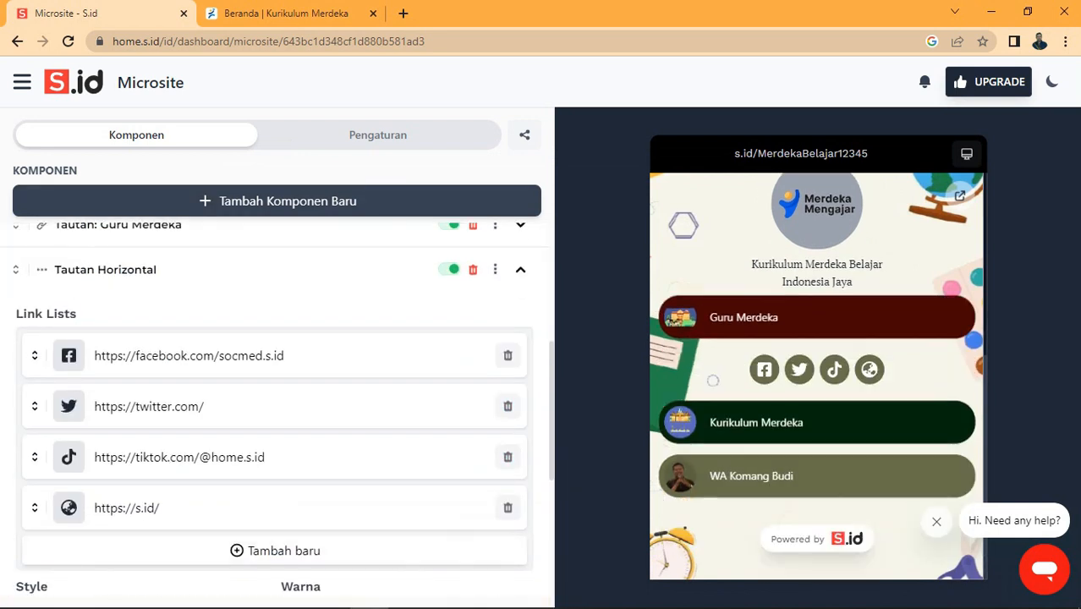
scroll(276, 389, down, 3)
scroll(277, 390, up, 2)
scroll(277, 389, down, 1)
scroll(277, 389, up, 2)
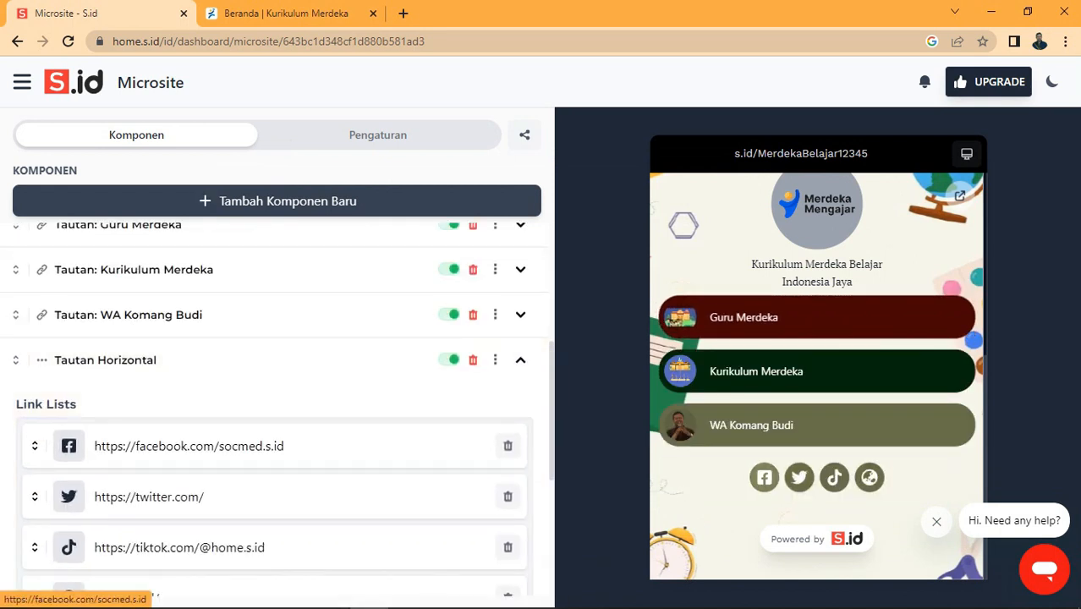
Step: Point the Facebook and Twitter icon links to the owner's own profile usernames
click(188, 446)
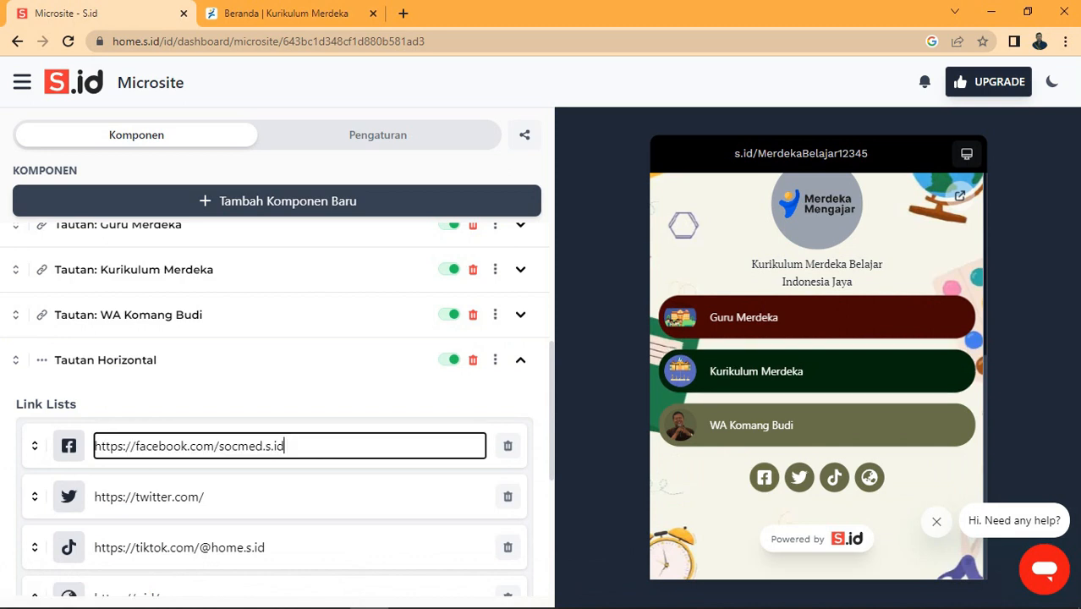
text(ko)
click(205, 496)
text(kometbudi)
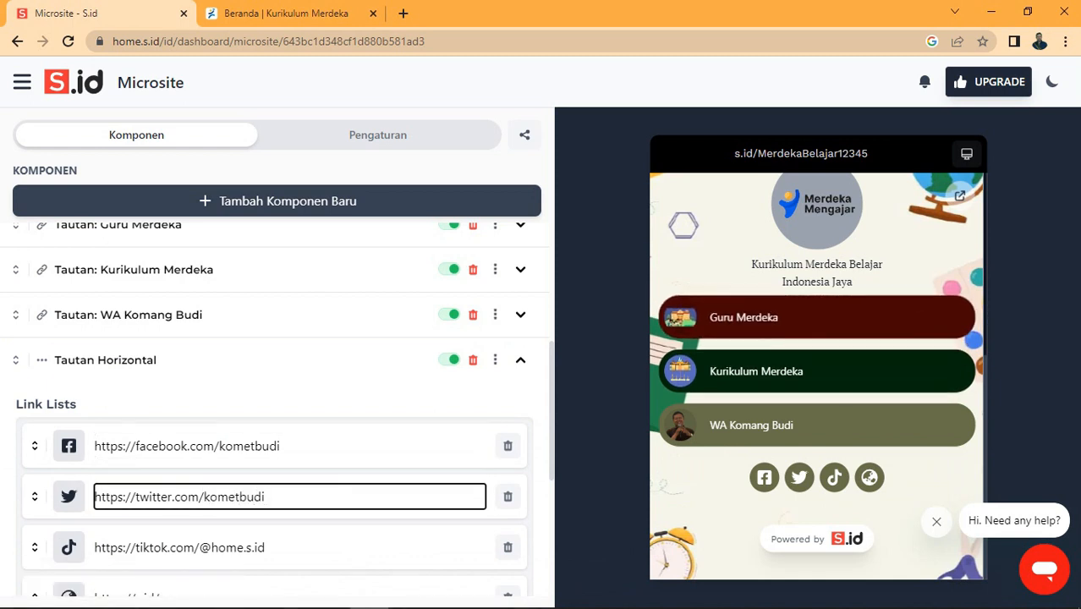
scroll(276, 410, down, 2)
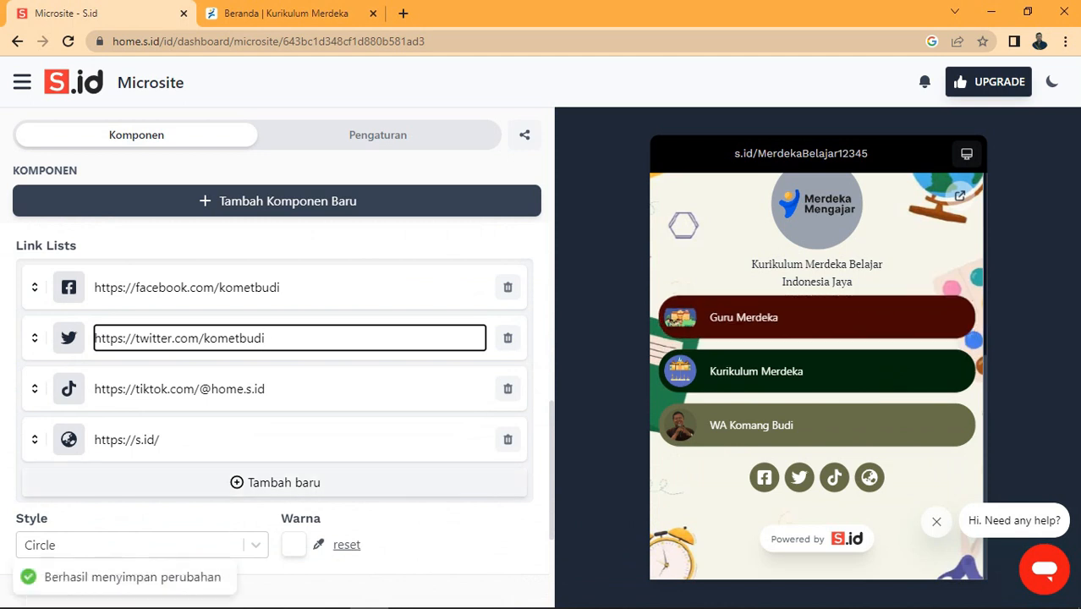
scroll(277, 409, up, 3)
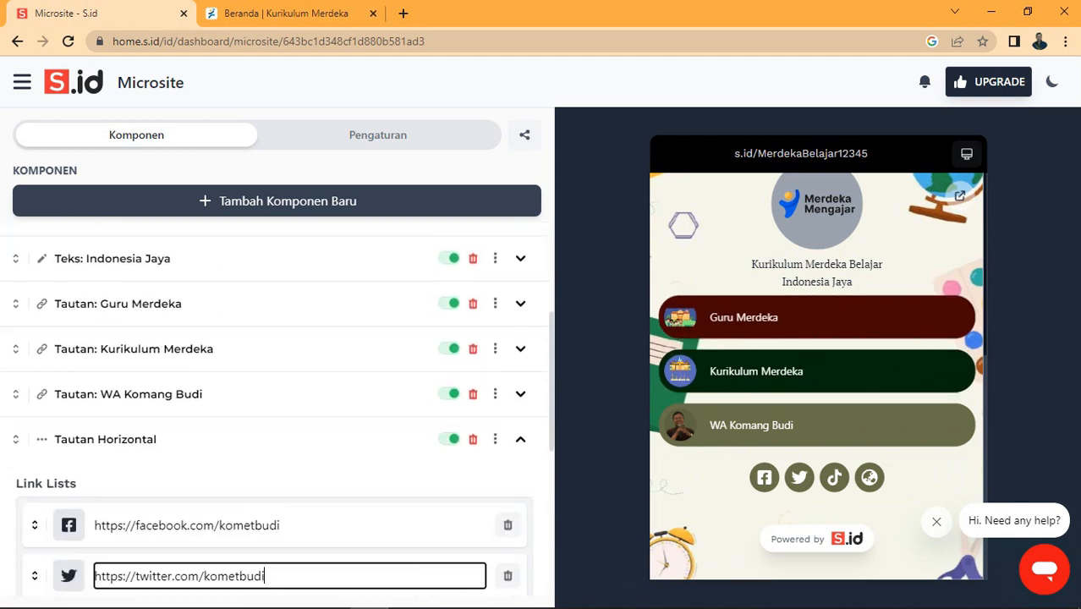
click(279, 200)
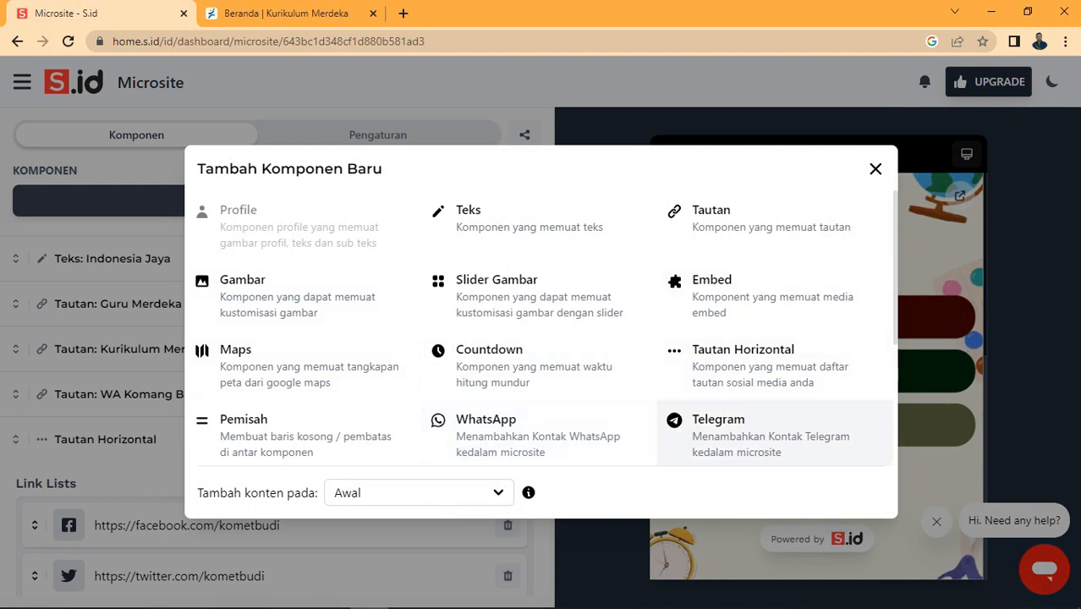
Step: Browse the Tambah Komponen Baru options and close the chooser without adding a component
click(876, 169)
scroll(276, 413, down, 1)
scroll(276, 413, up, 1)
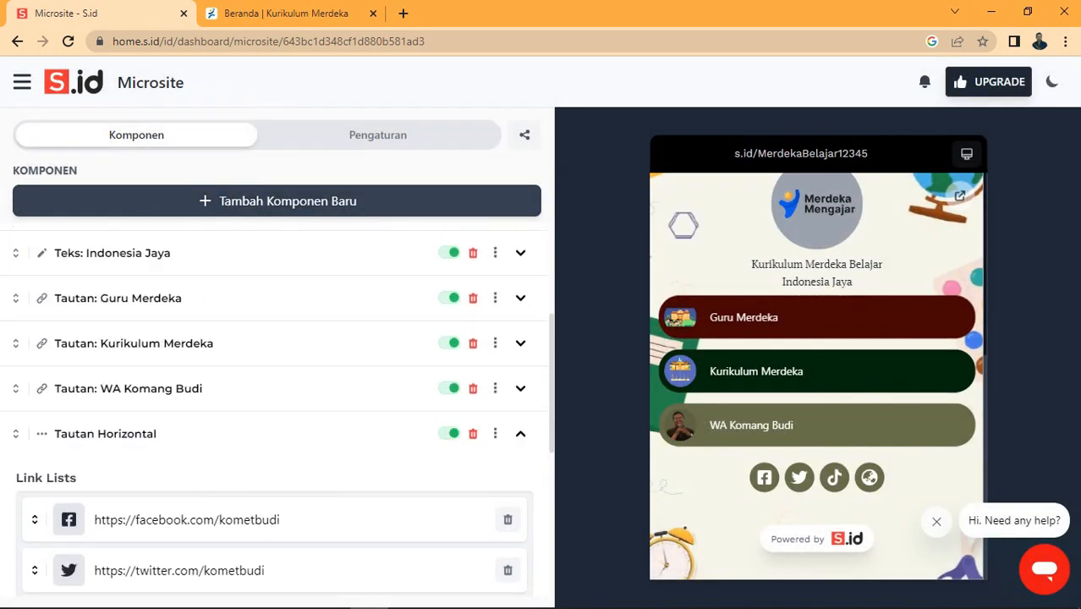
scroll(276, 413, down, 1)
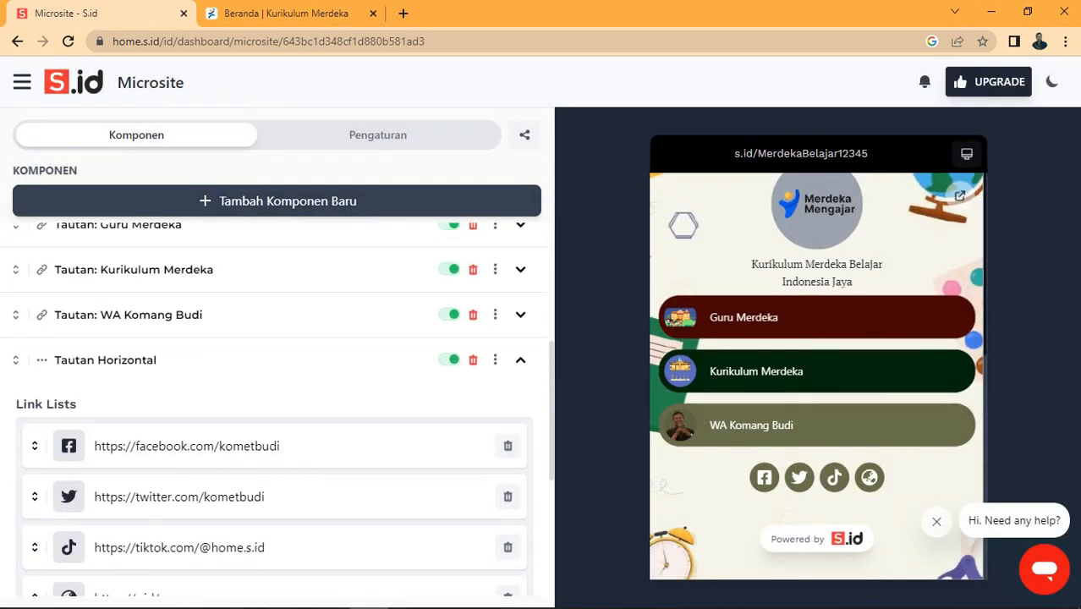
scroll(277, 413, down, 2)
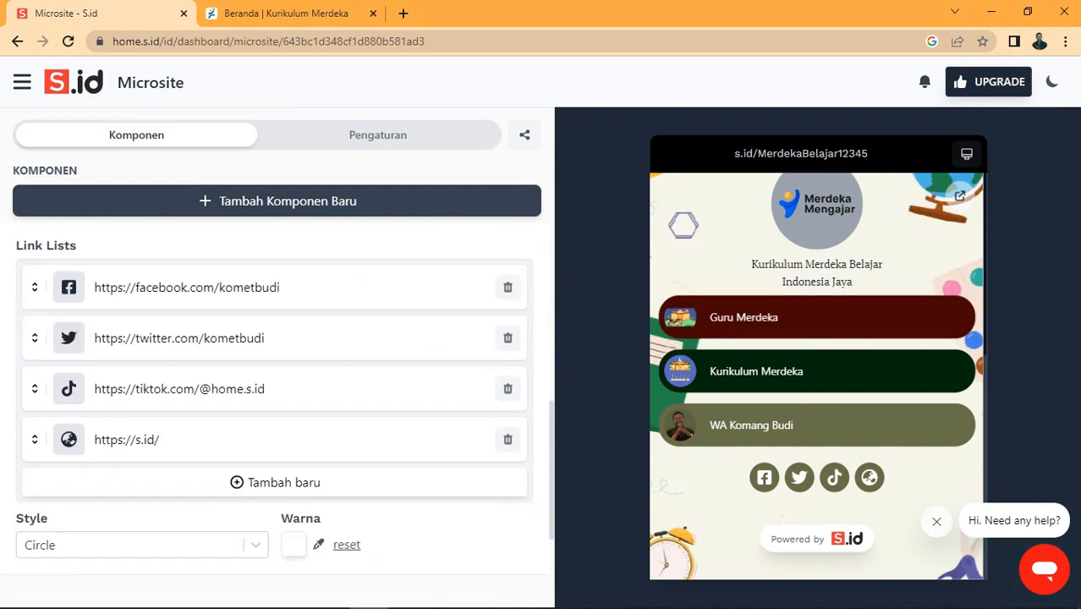
scroll(277, 381, up, 1)
click(288, 200)
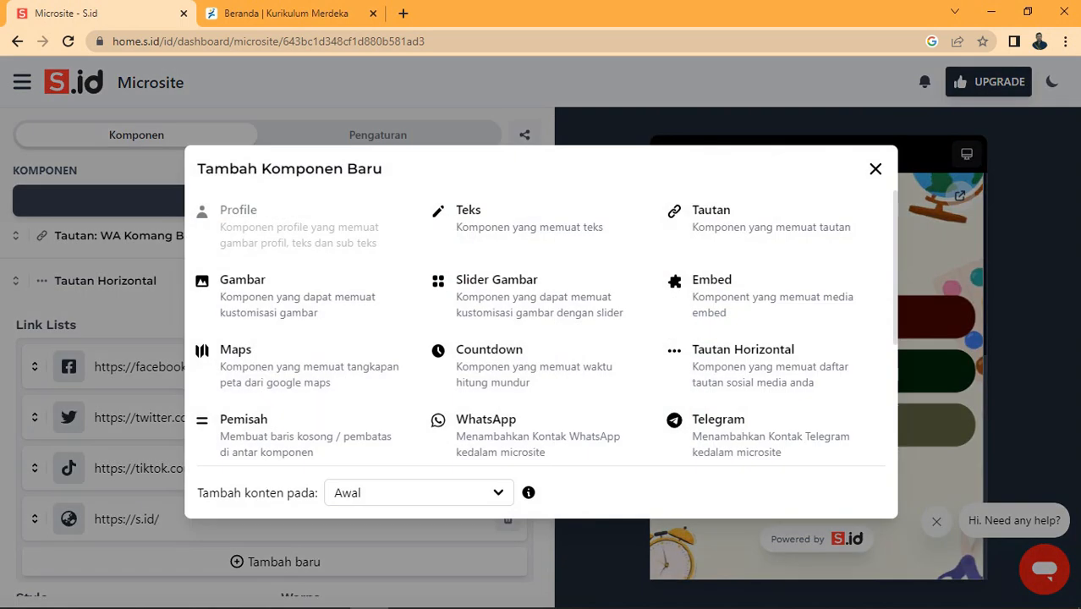
scroll(538, 381, down, 3)
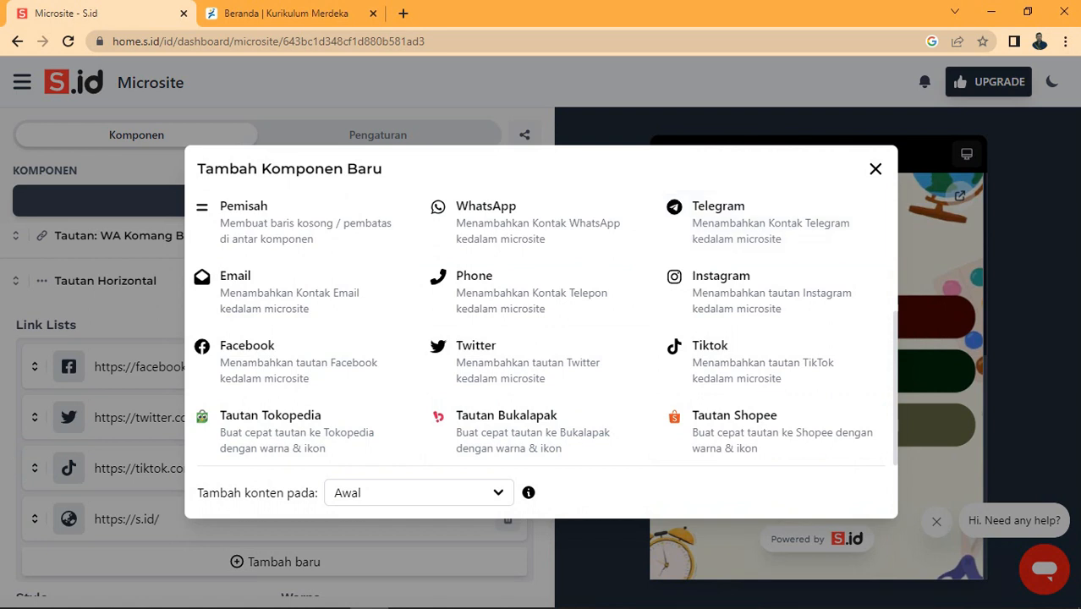
click(875, 169)
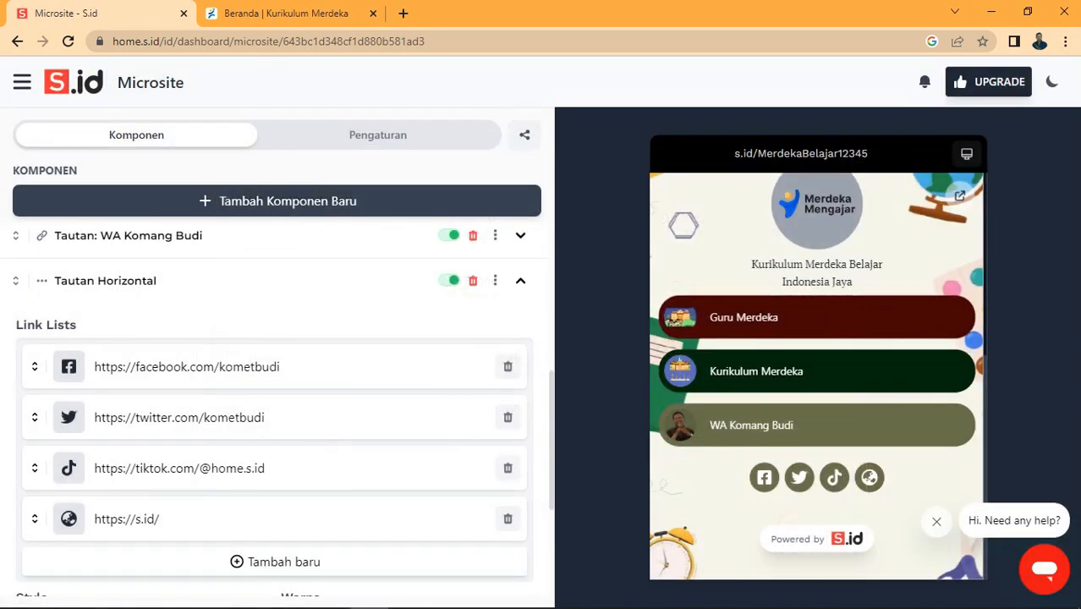
Step: Review the Pengaturan settings for themes, background, font and meta info, then bring up sharing
click(379, 136)
scroll(275, 355, down, 7)
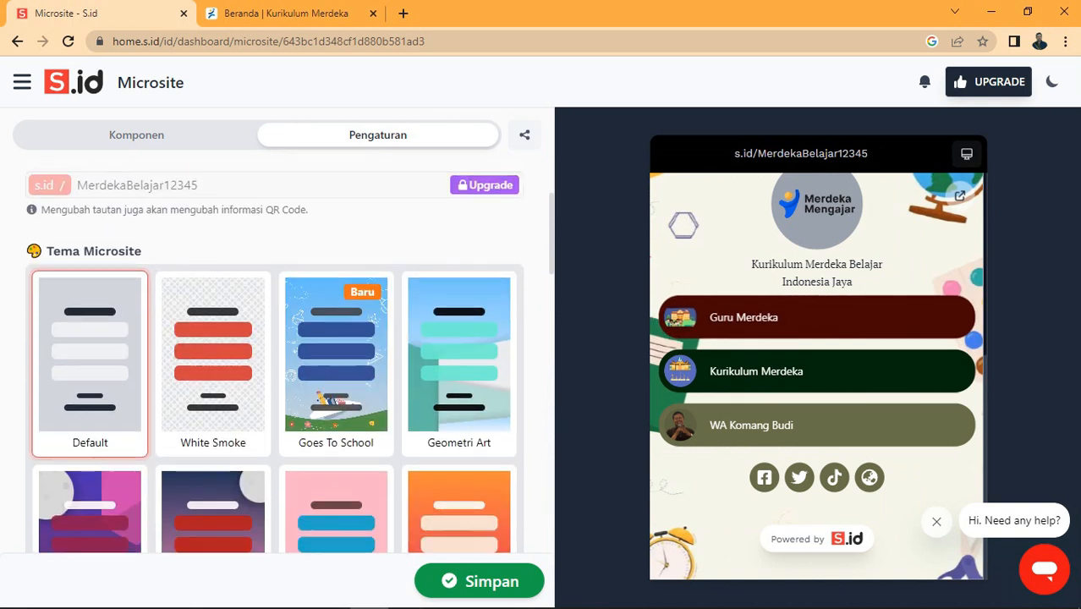
scroll(274, 355, down, 6)
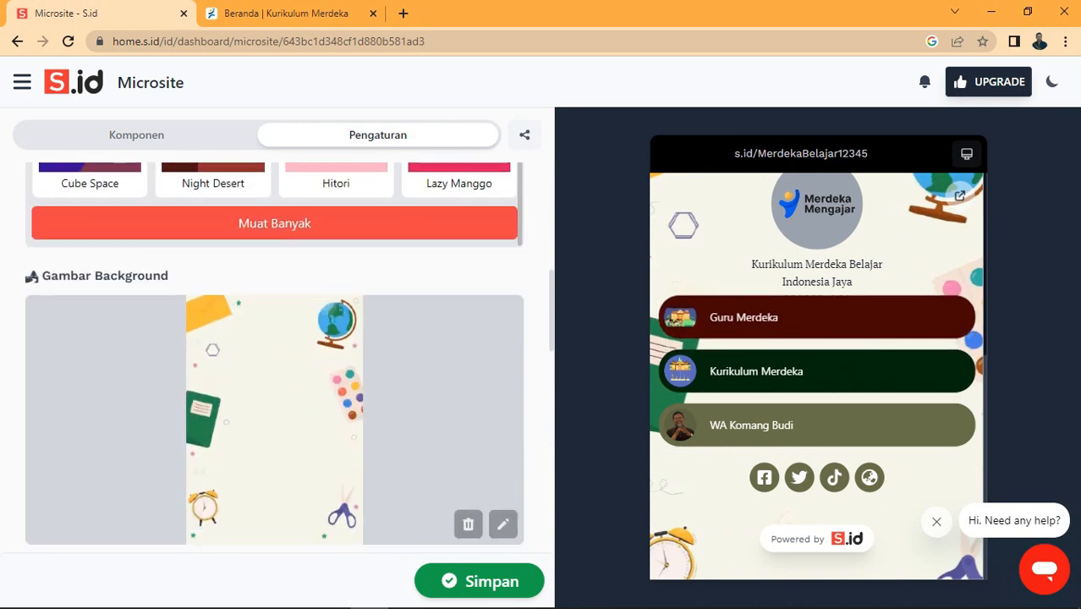
scroll(275, 355, down, 8)
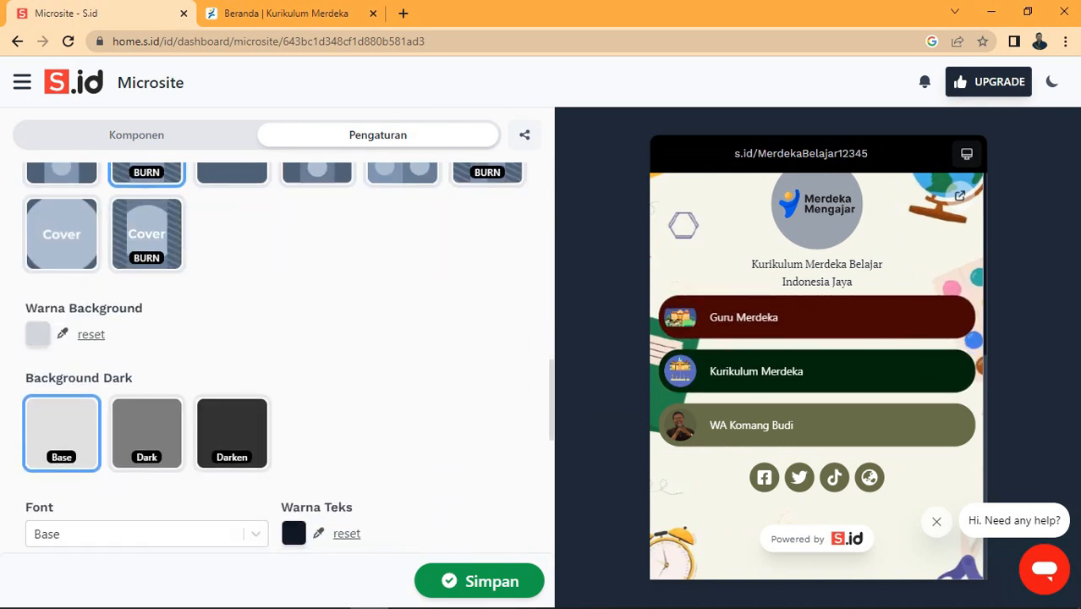
scroll(275, 355, down, 3)
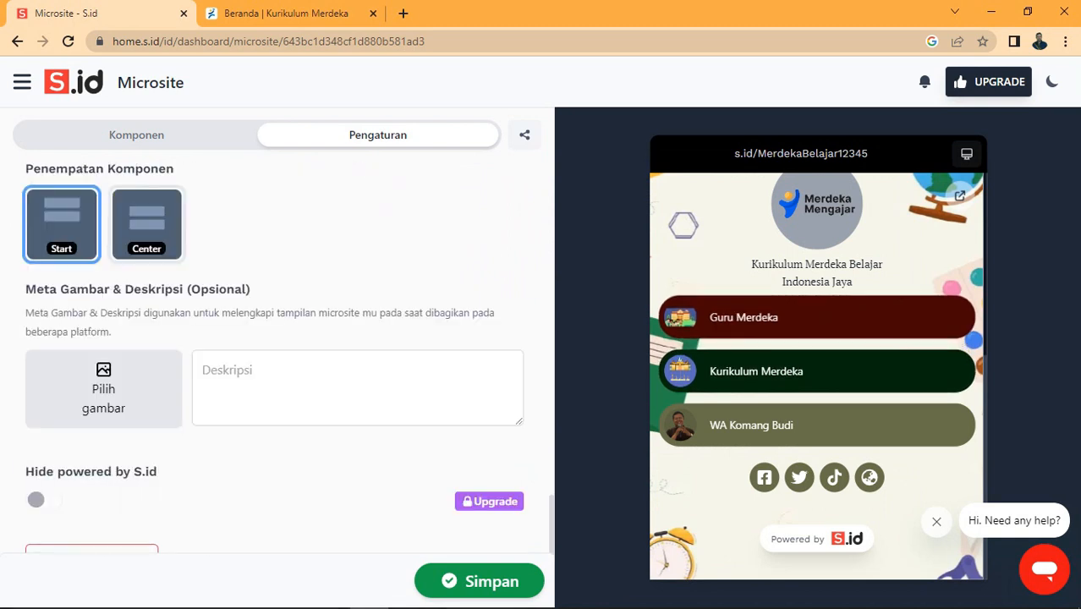
scroll(275, 355, up, 2)
scroll(275, 355, down, 2)
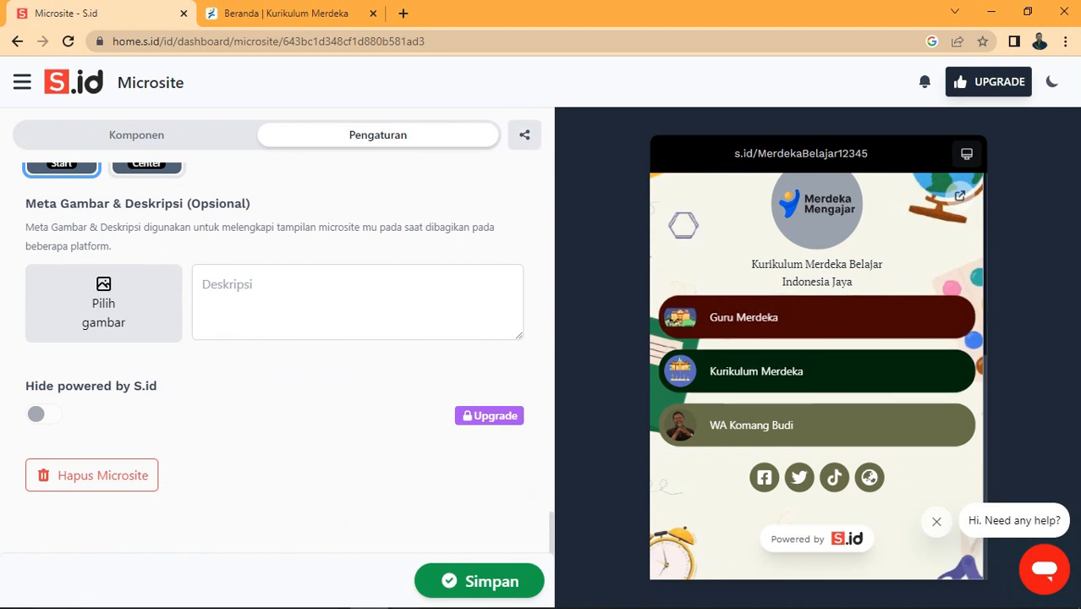
click(524, 135)
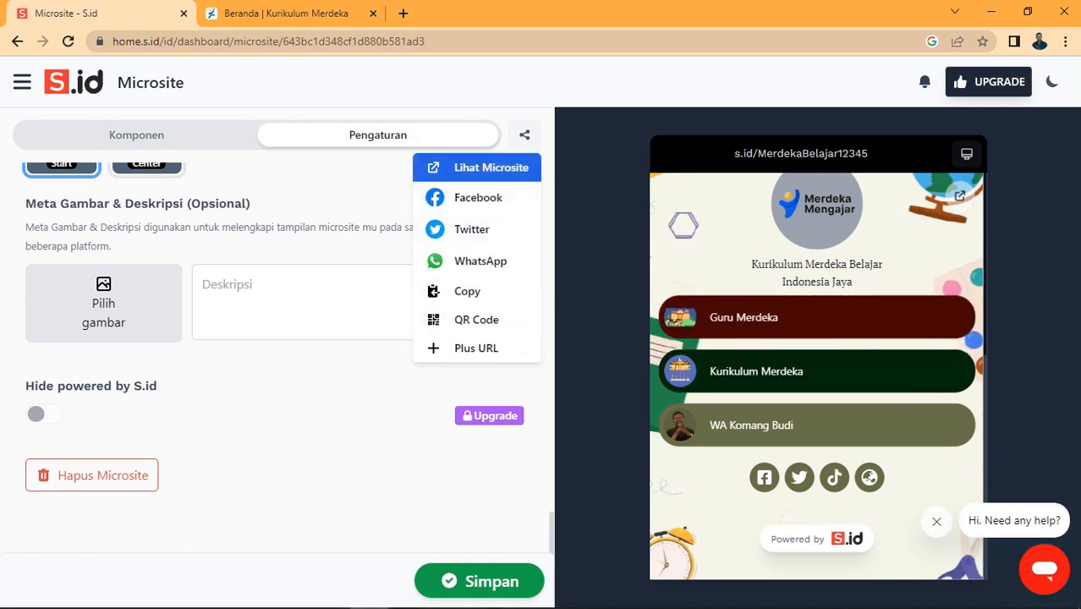
Step: Open the live microsite s.id/MerdekaBelajar12345 and scroll through its links and social icons
click(490, 168)
scroll(533, 330, down, 2)
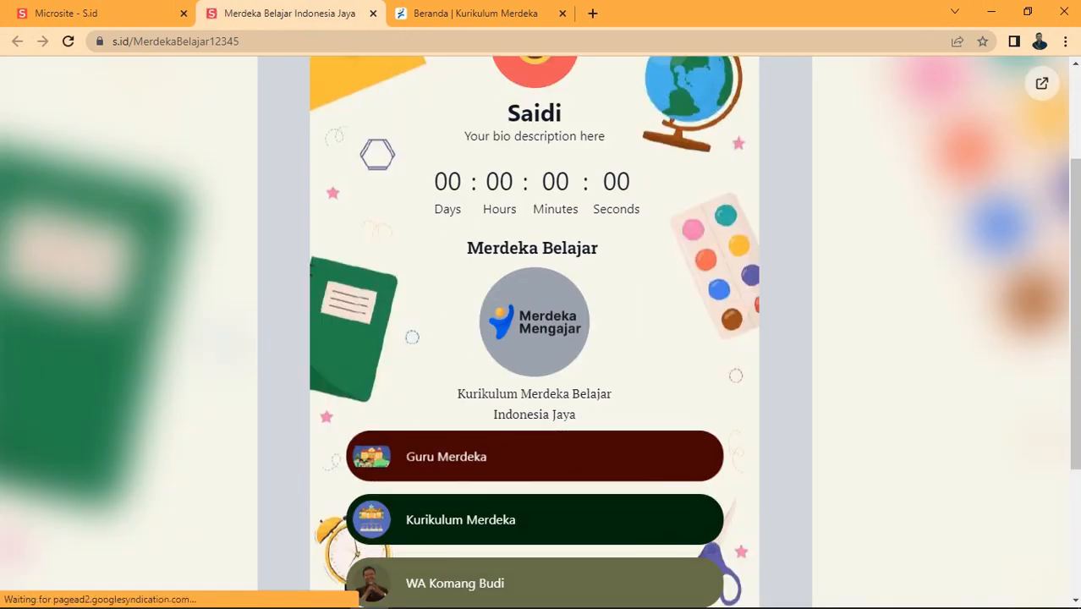
scroll(534, 329, down, 3)
scroll(534, 329, up, 2)
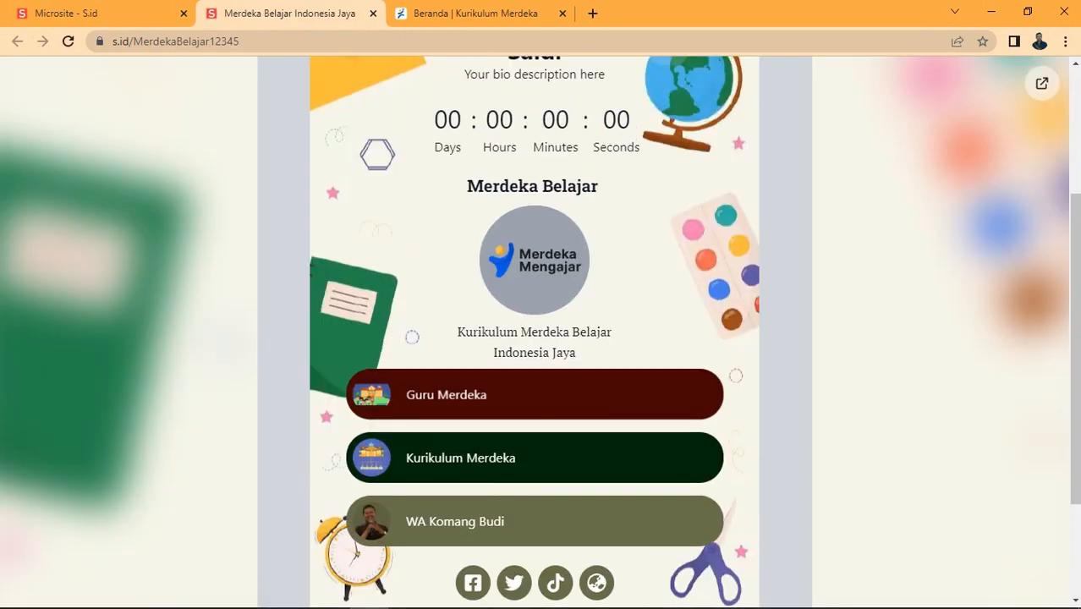